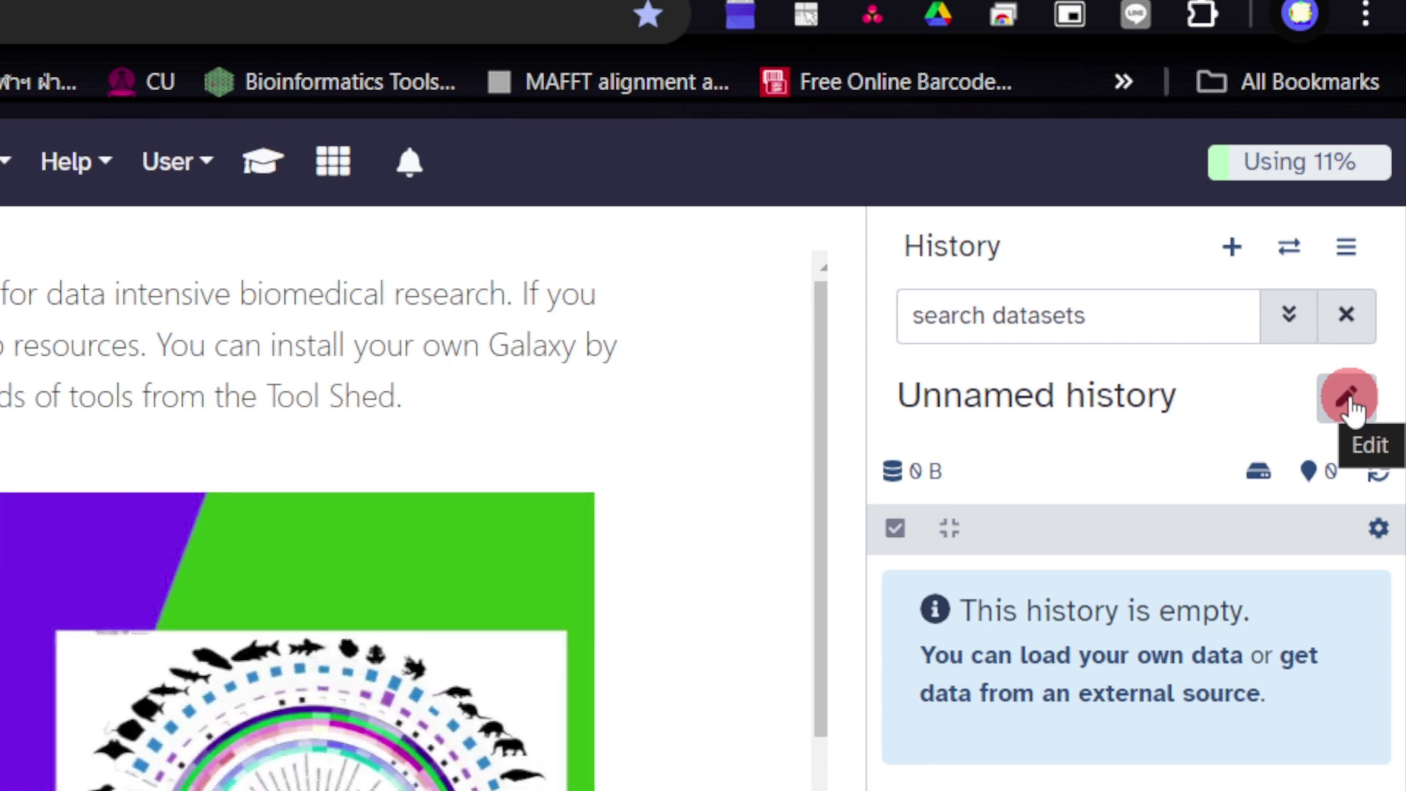
Rename the unnamed history to "Virus identification" and save it.
click(1351, 407)
click(999, 483)
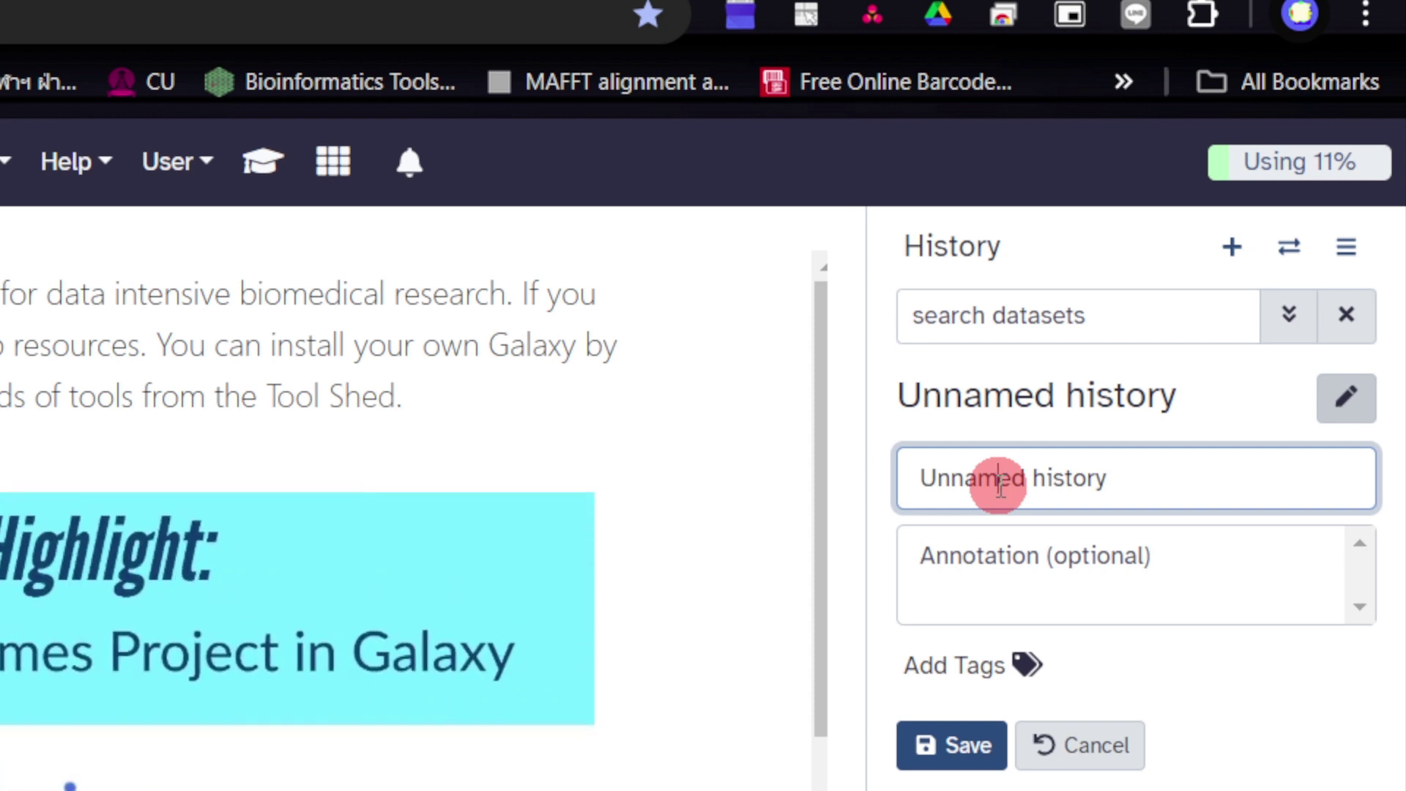
drag(1110, 473, 885, 463)
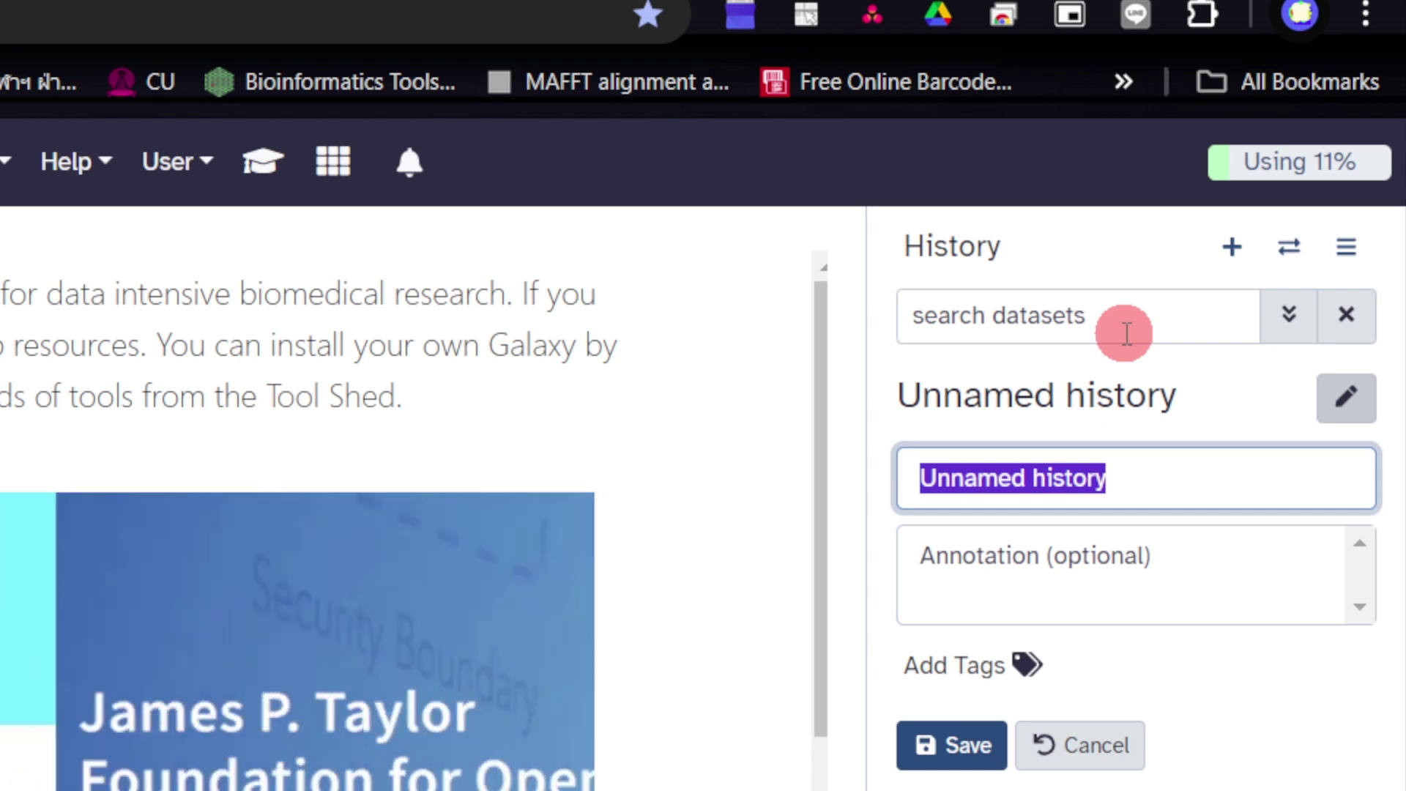
text(Virus)
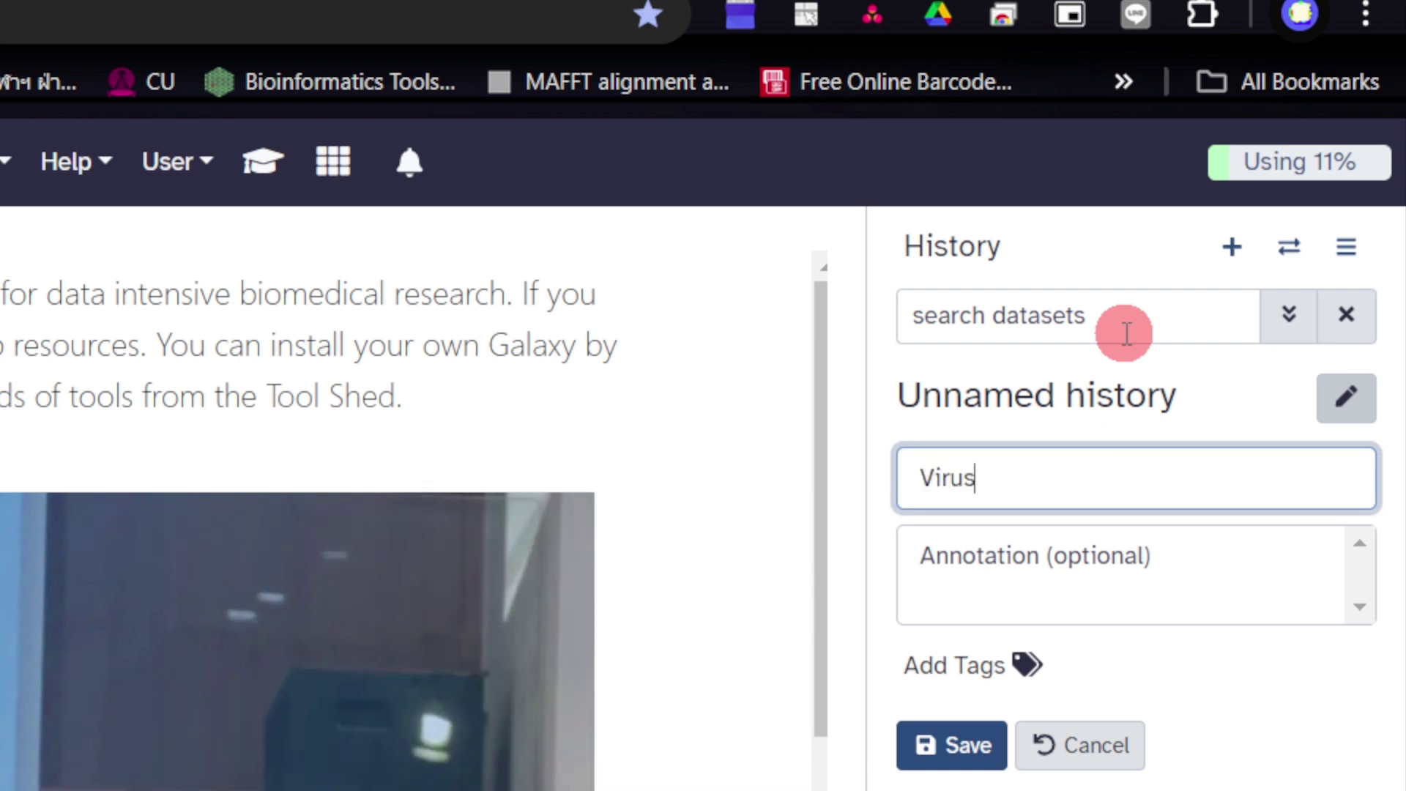
text( identific)
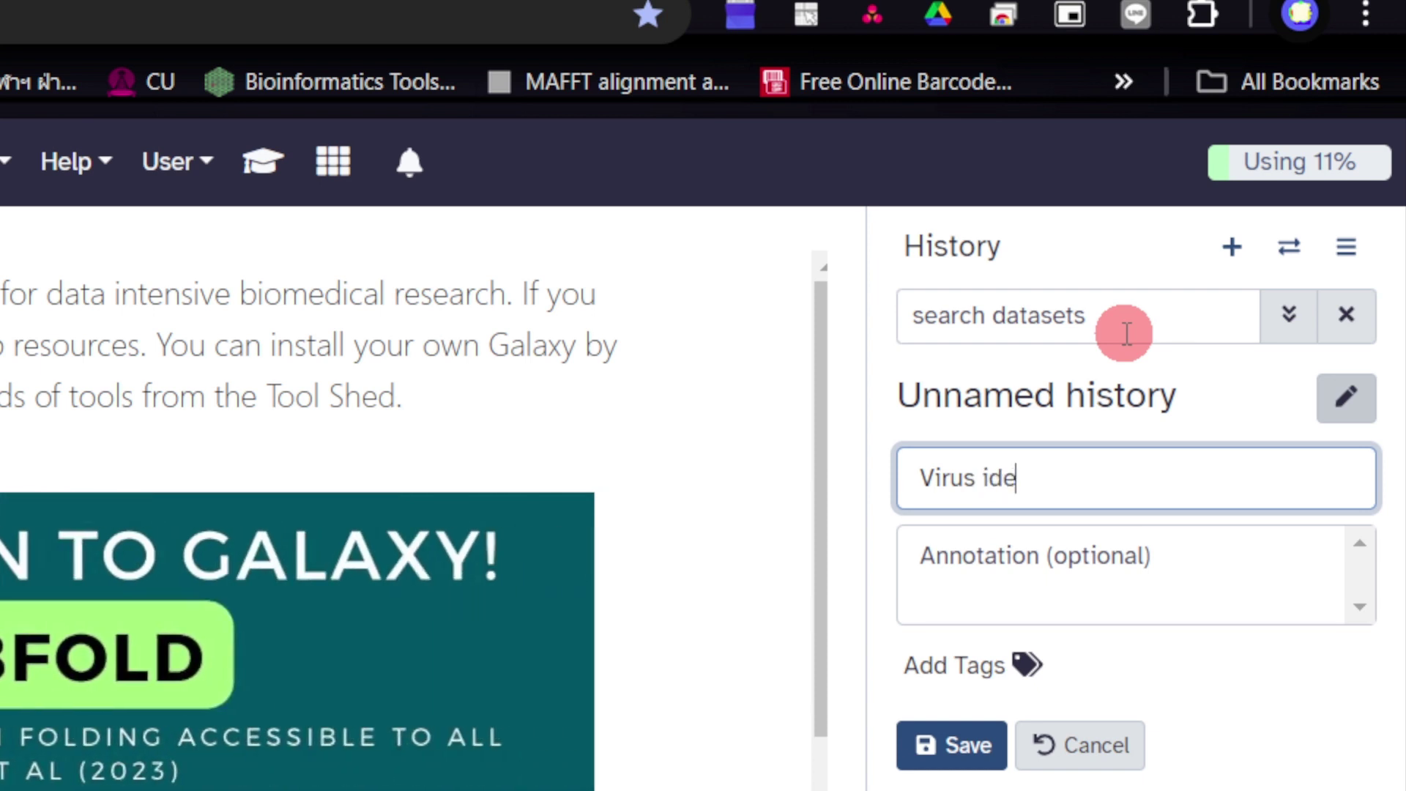
text(ation)
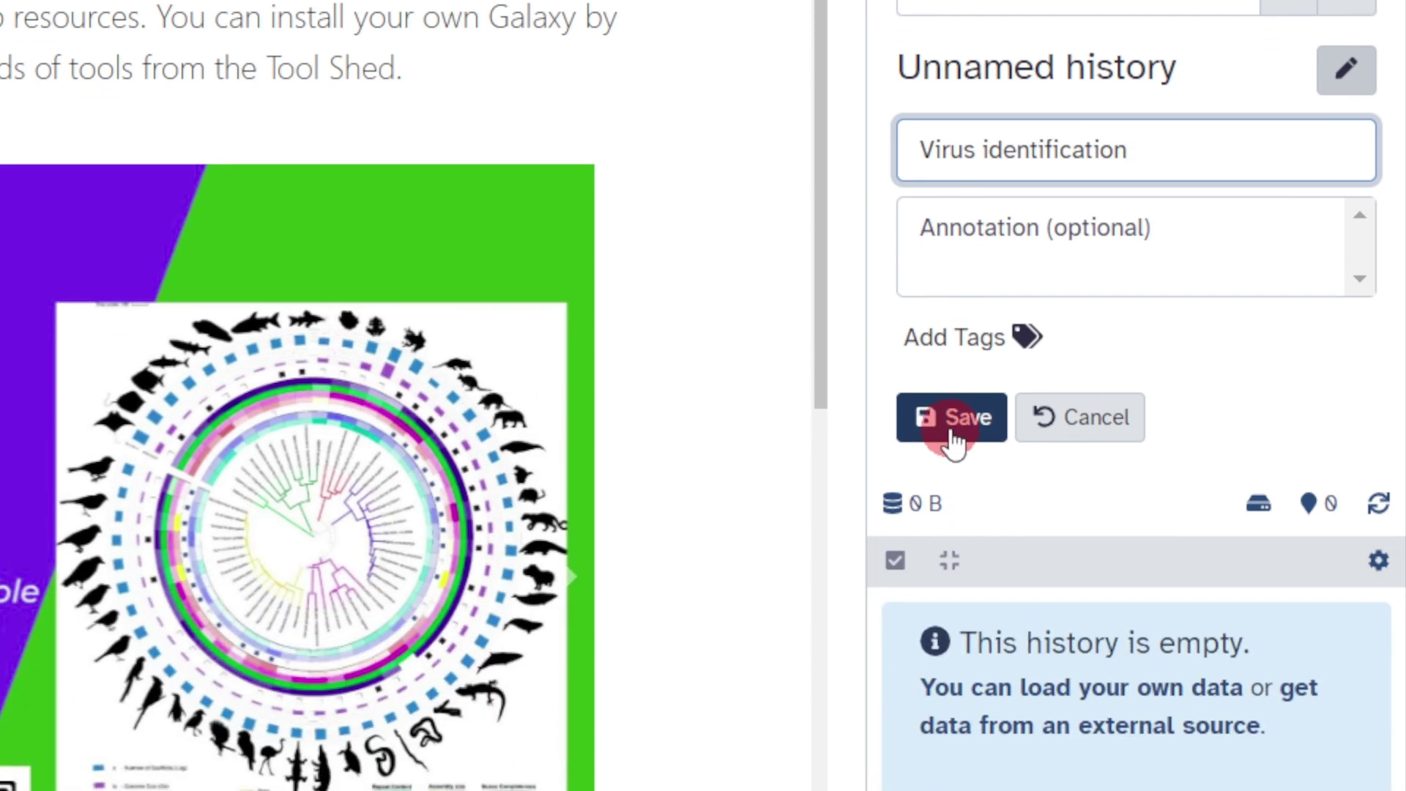
click(951, 436)
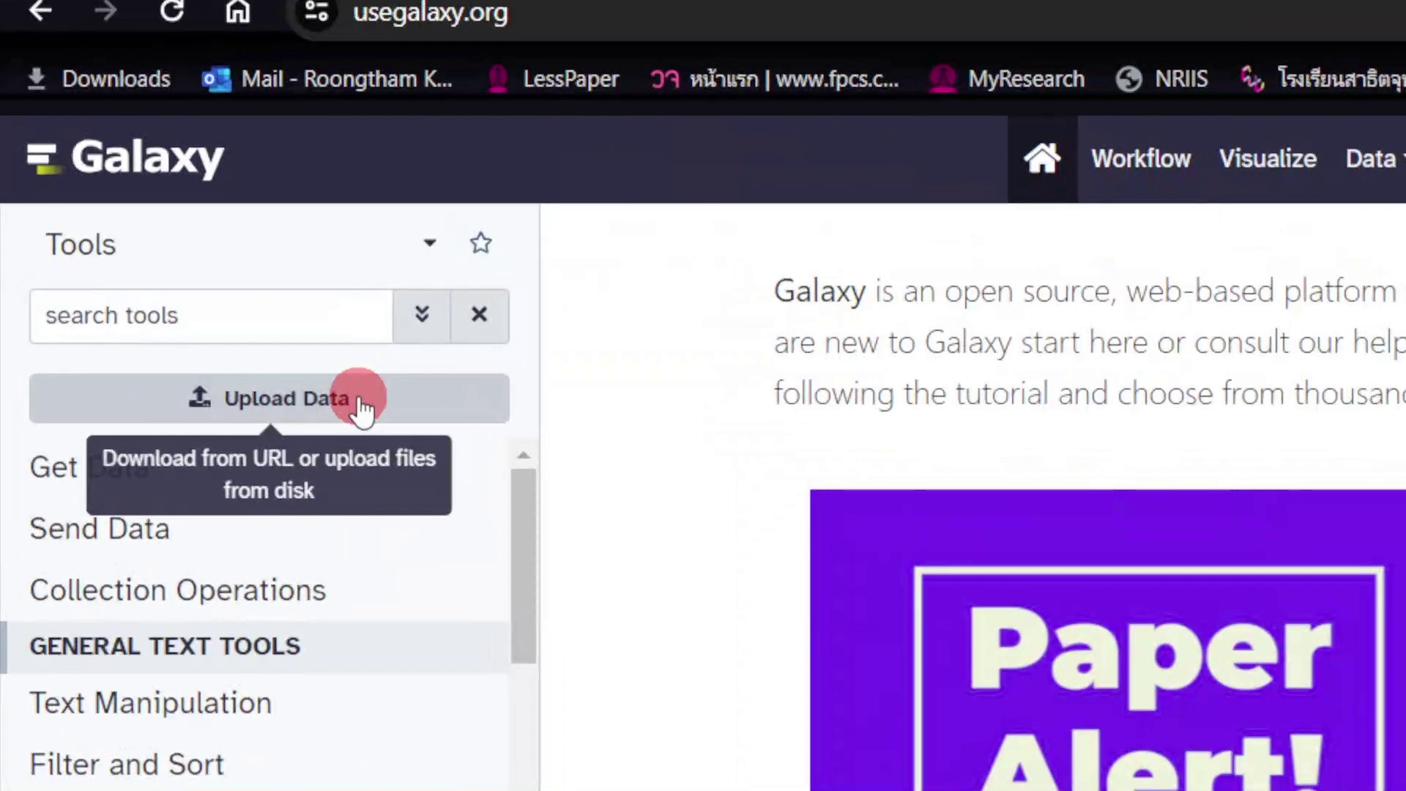
Upload the R1 sequencing reads file from the local computer into the history.
click(353, 401)
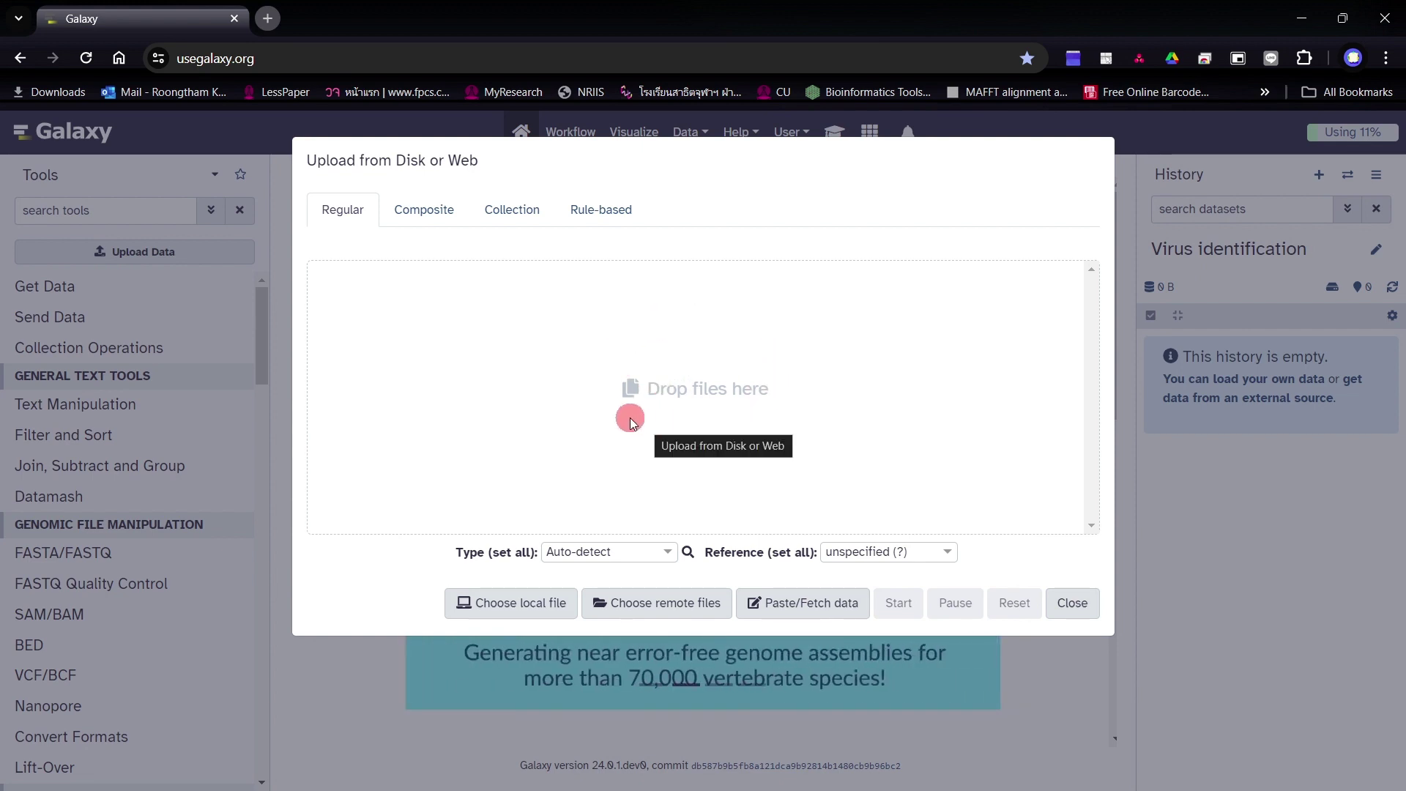
click(500, 604)
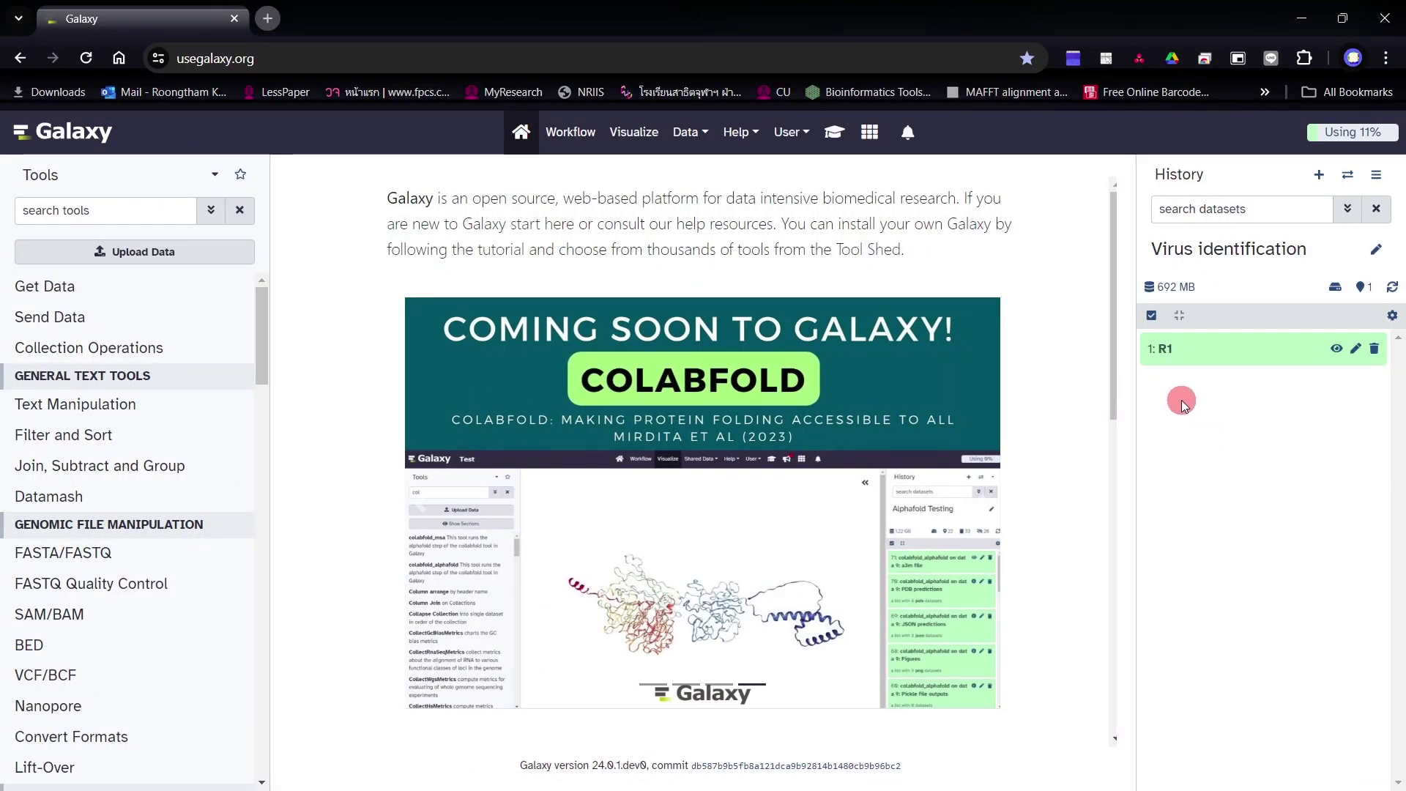
Expand the R1 dataset's details, display its sequence contents, and collapse the details again.
click(1259, 356)
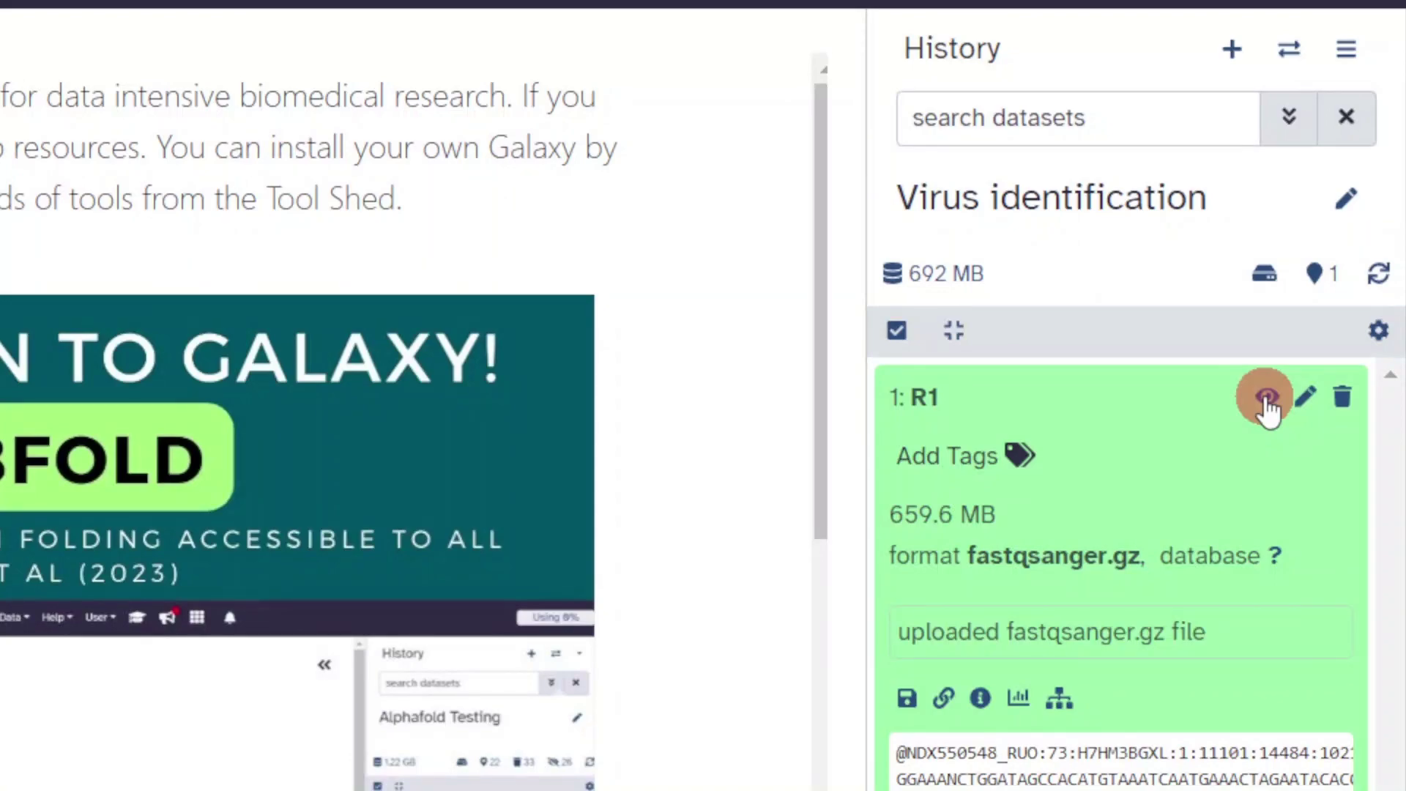
click(1266, 398)
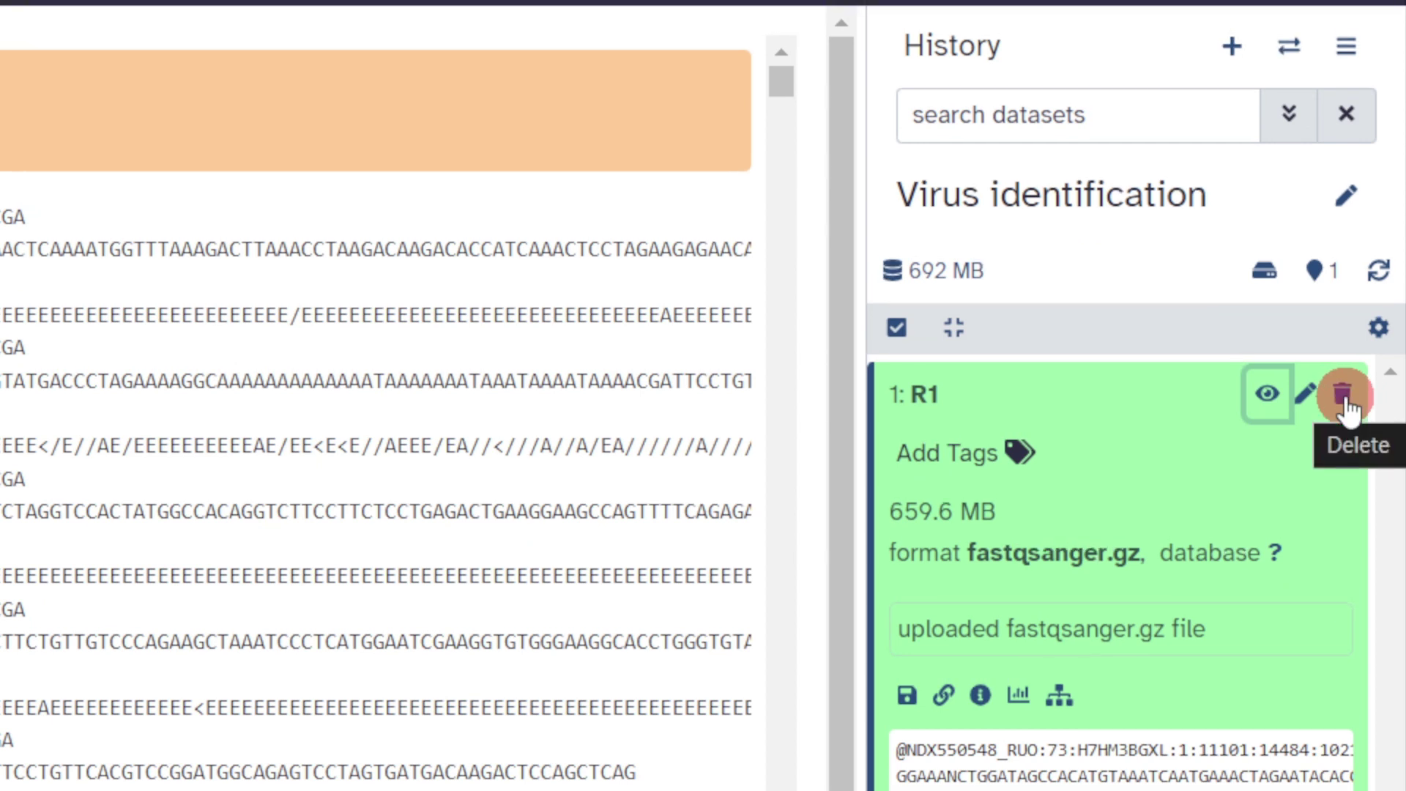
click(983, 404)
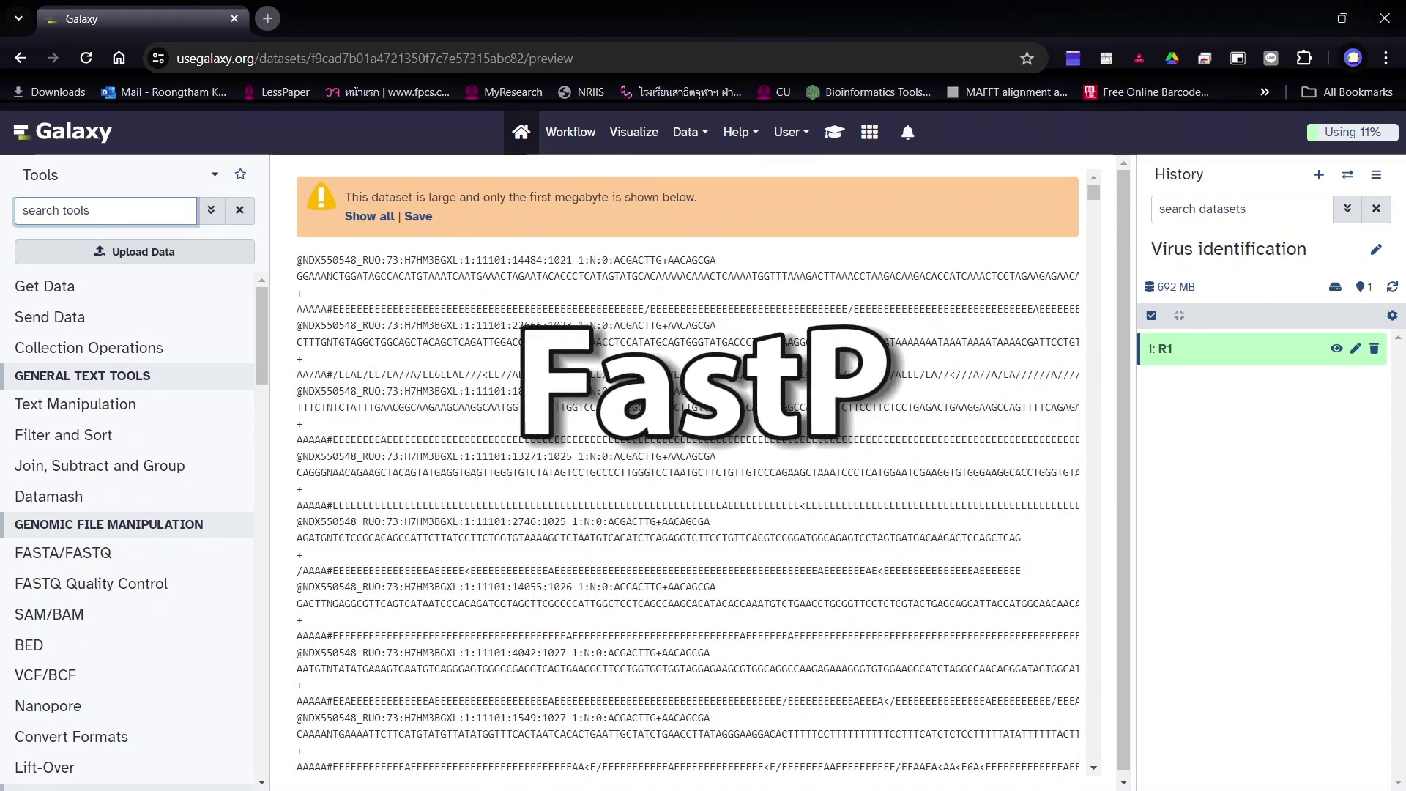
Find and open the fastp tool, and choose dataset R1 as the single-end Input 1.
click(89, 218)
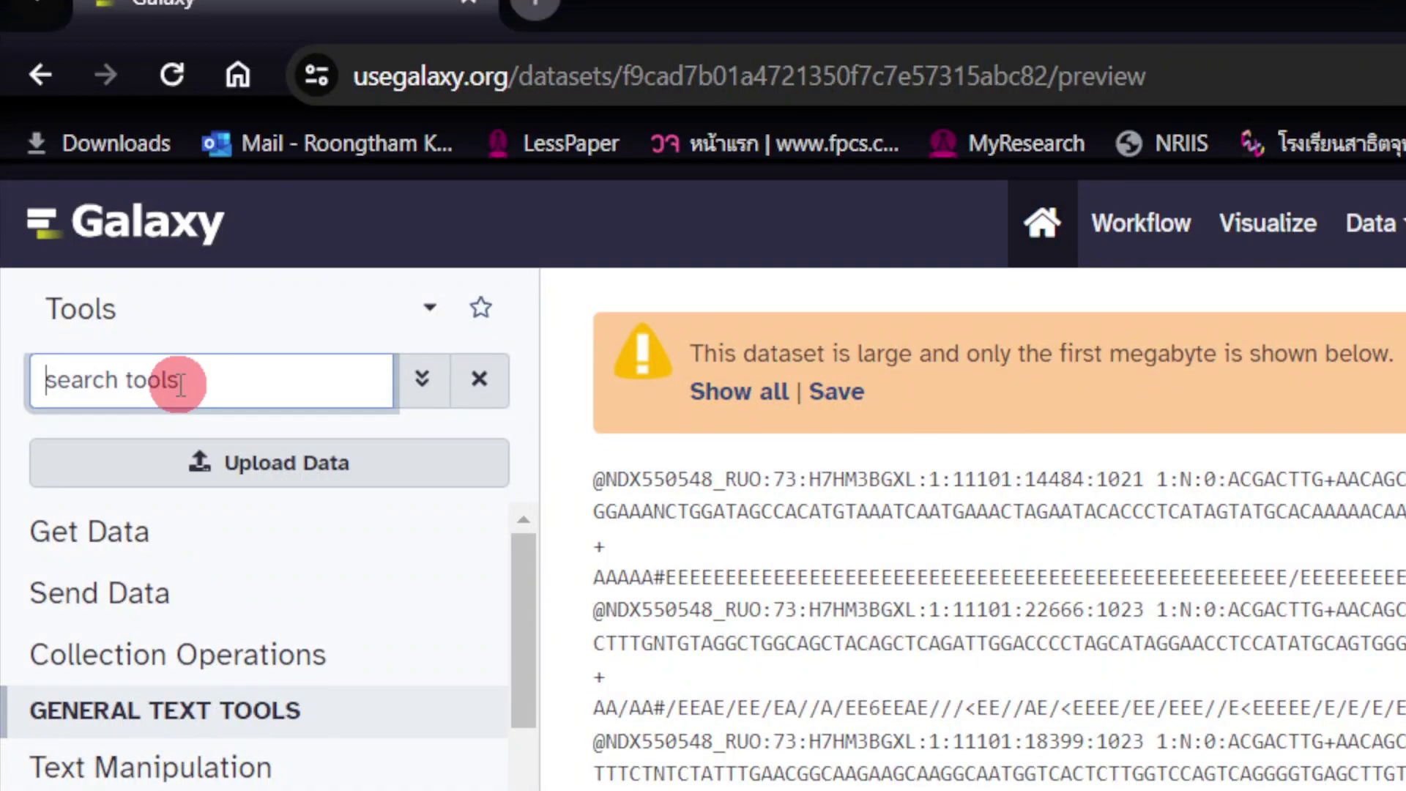
text(fas)
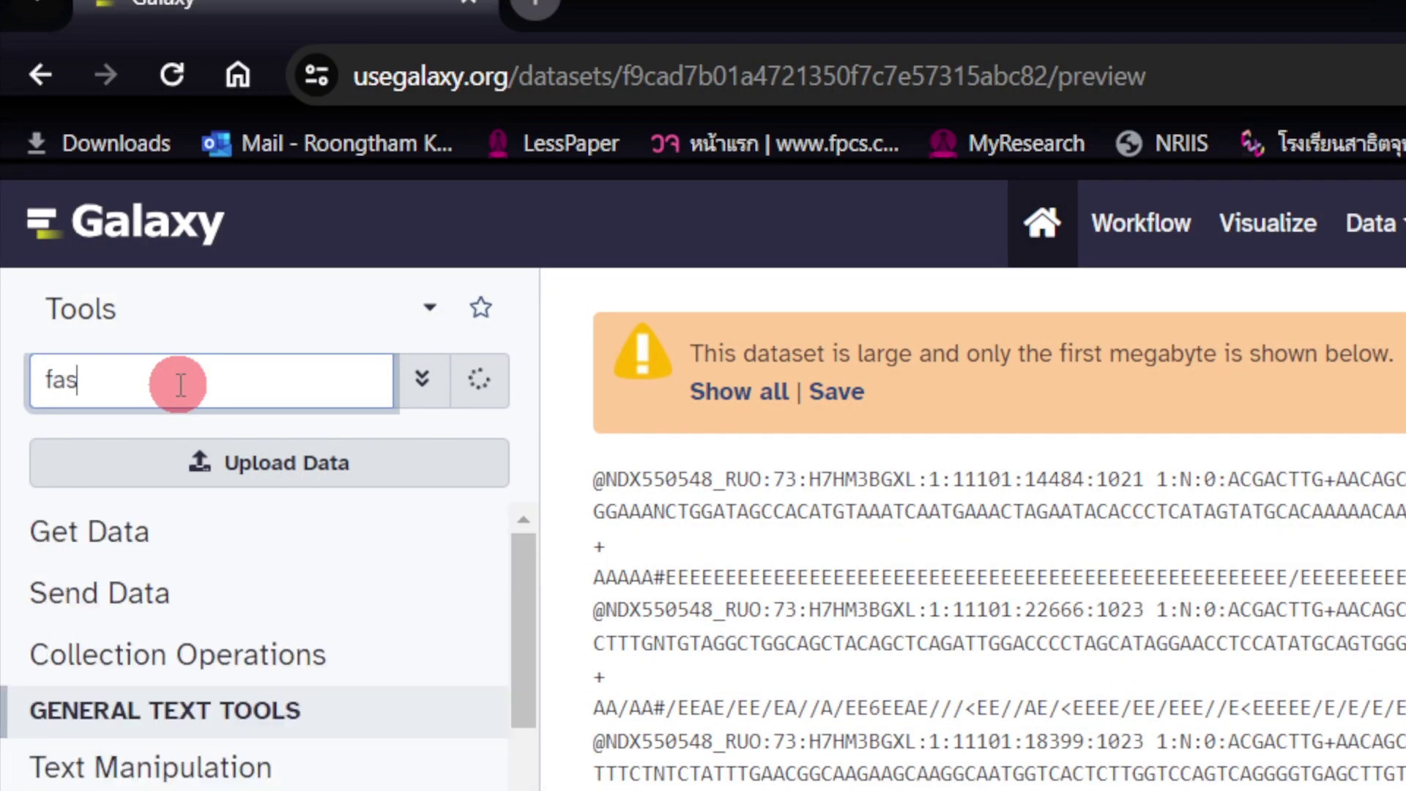
text(tp)
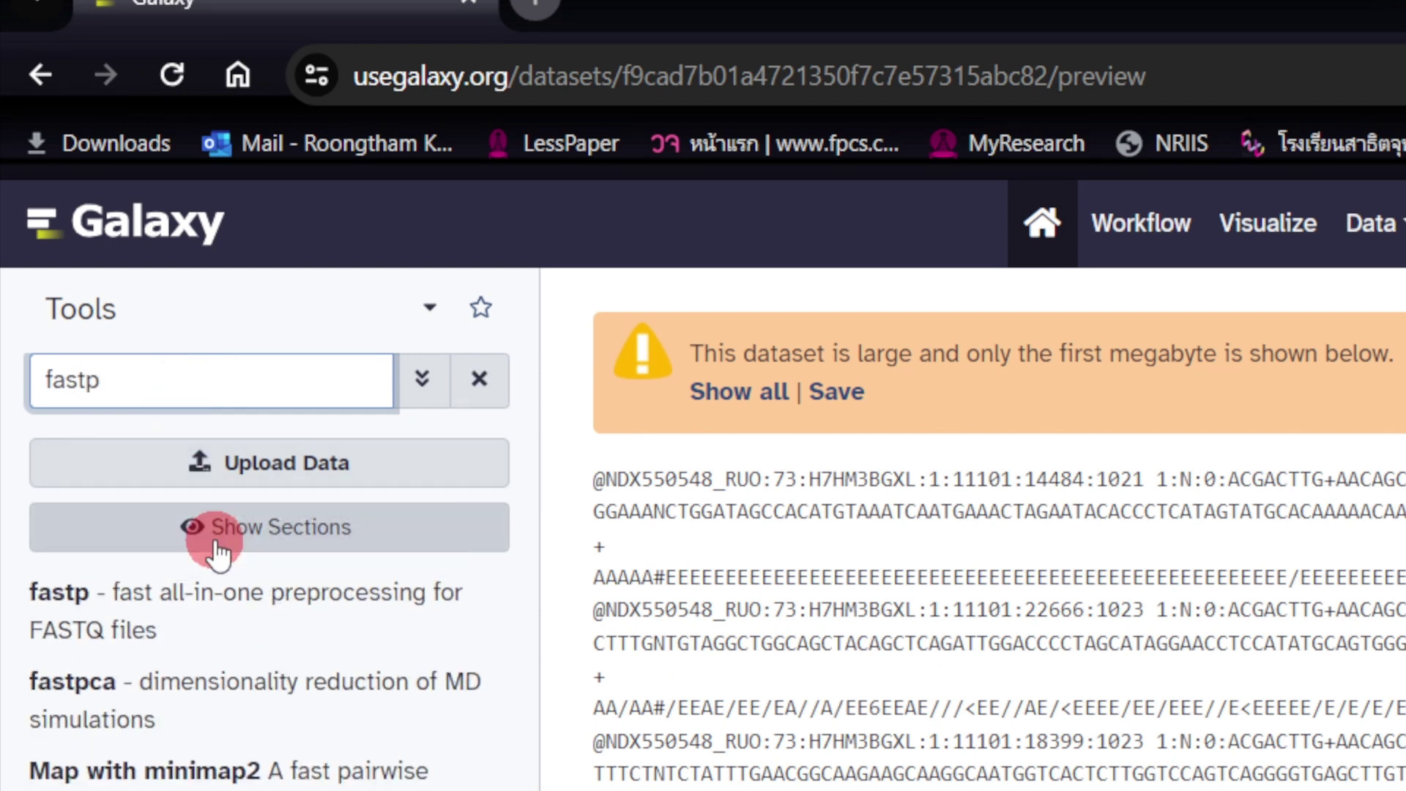
click(226, 609)
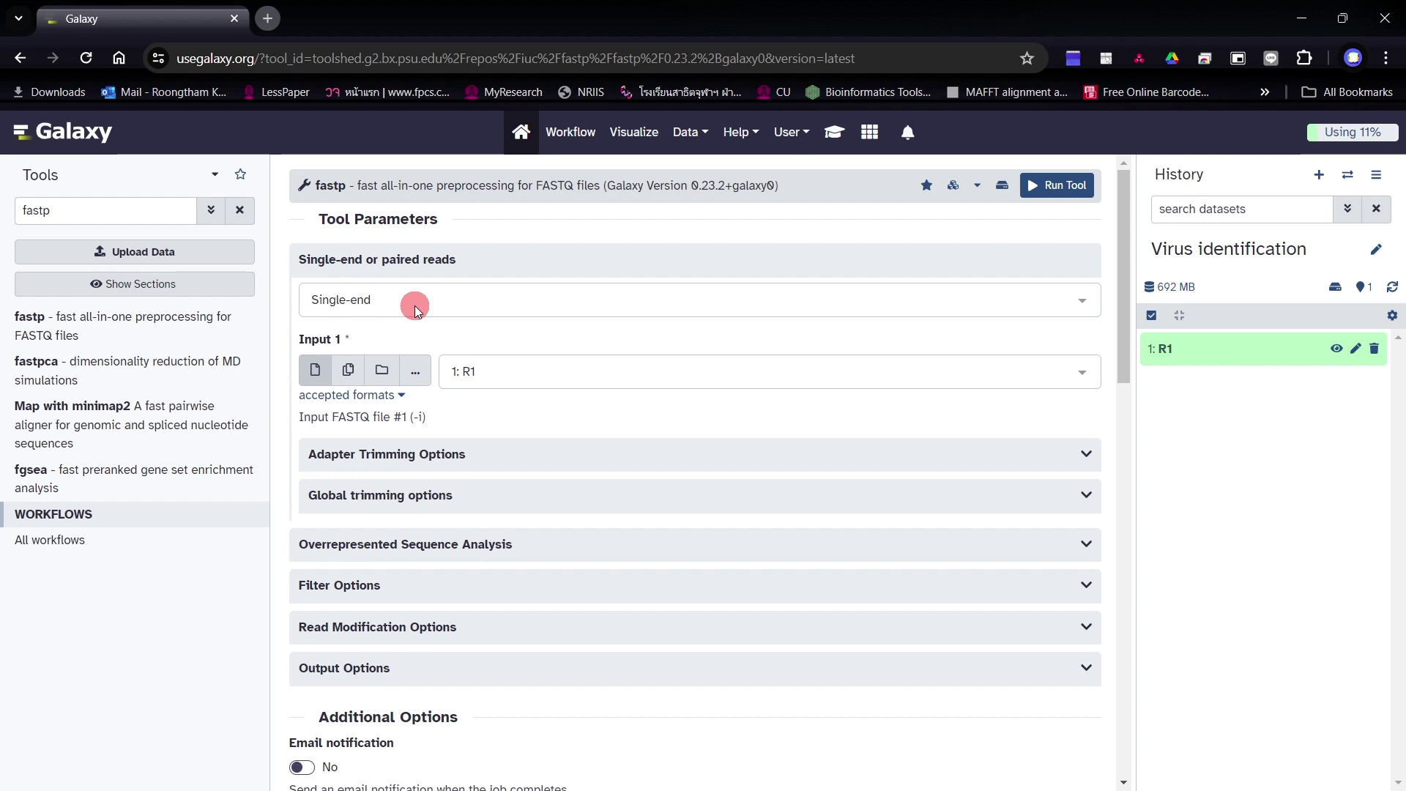
click(503, 380)
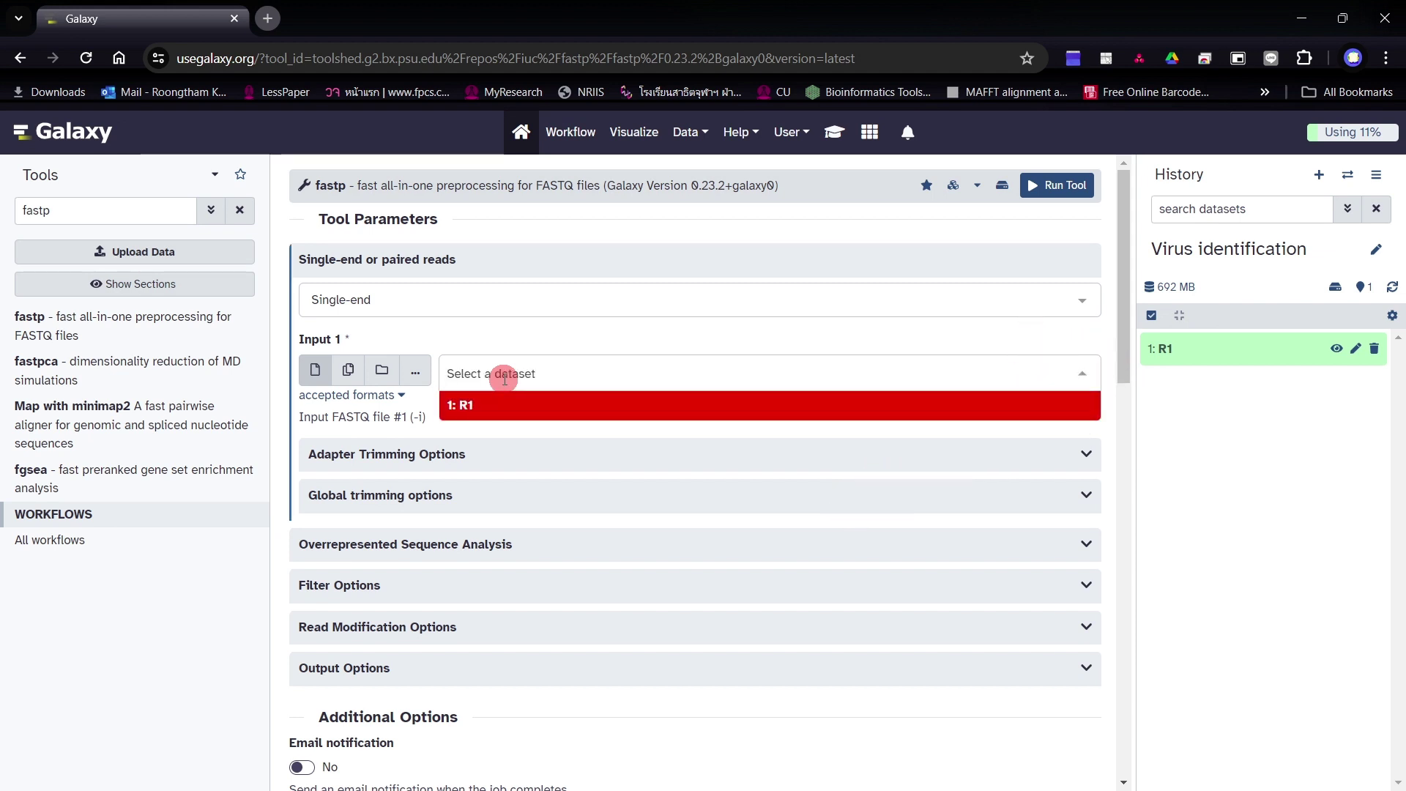
click(491, 415)
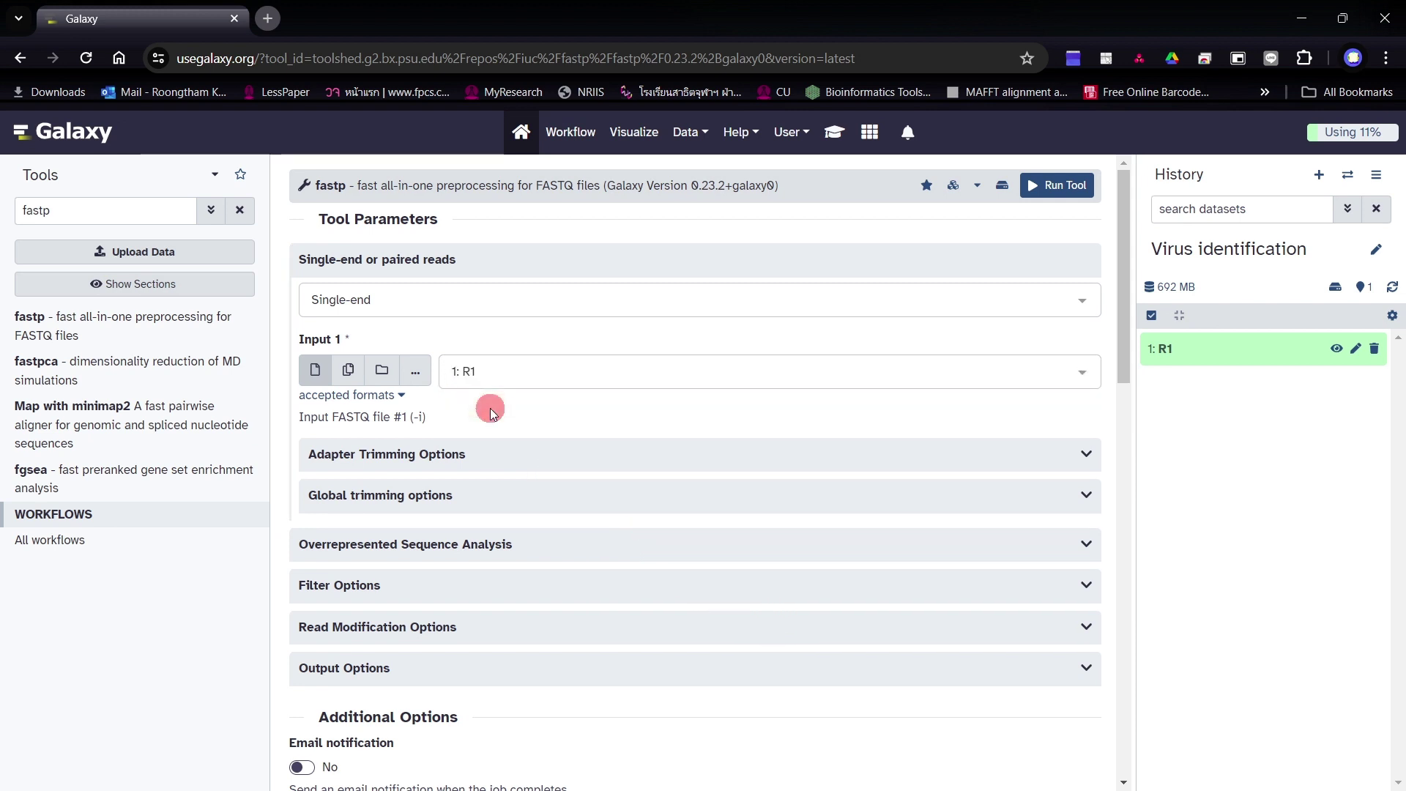
Check fastp's adapter trimming options, and set the global tail trimming for input 1 to 1.
click(465, 461)
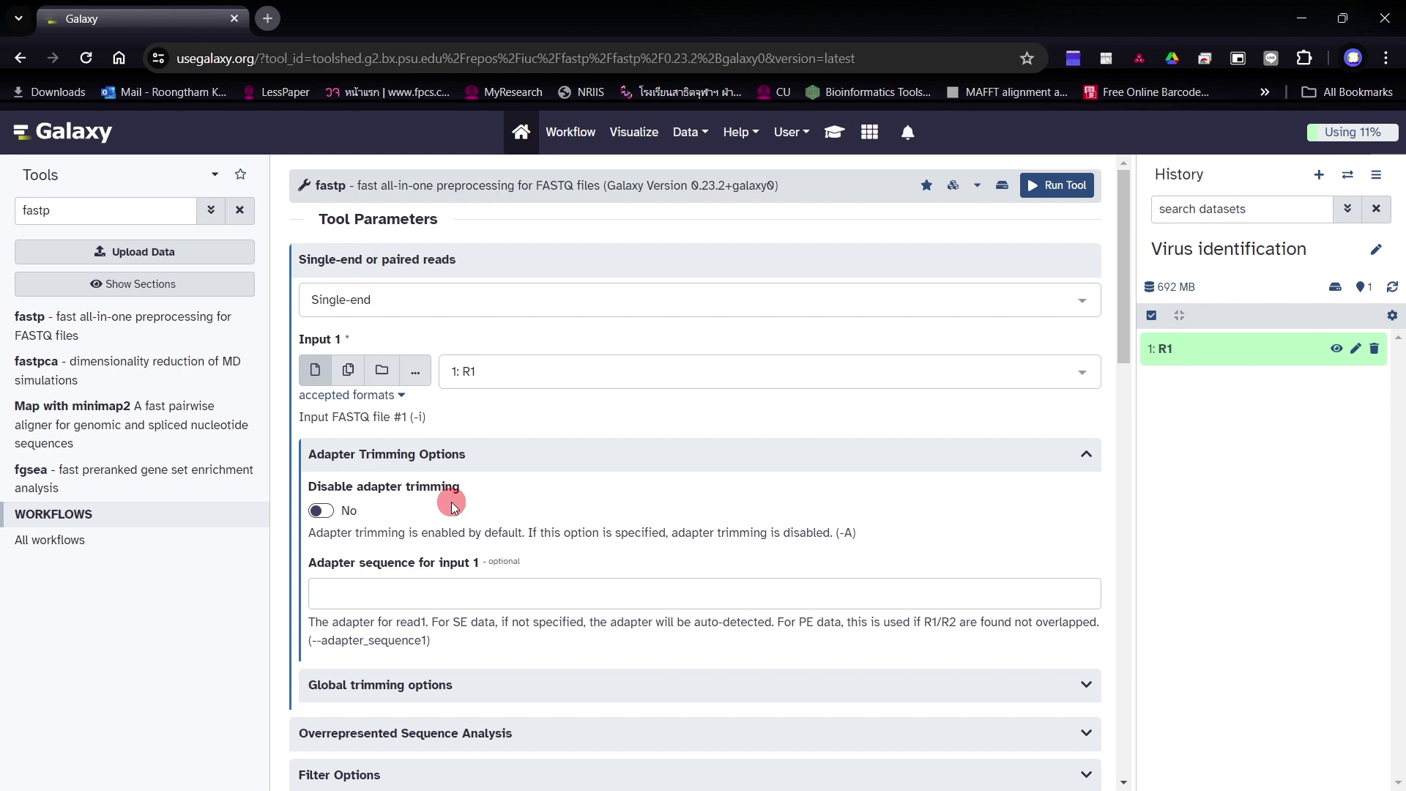
click(434, 460)
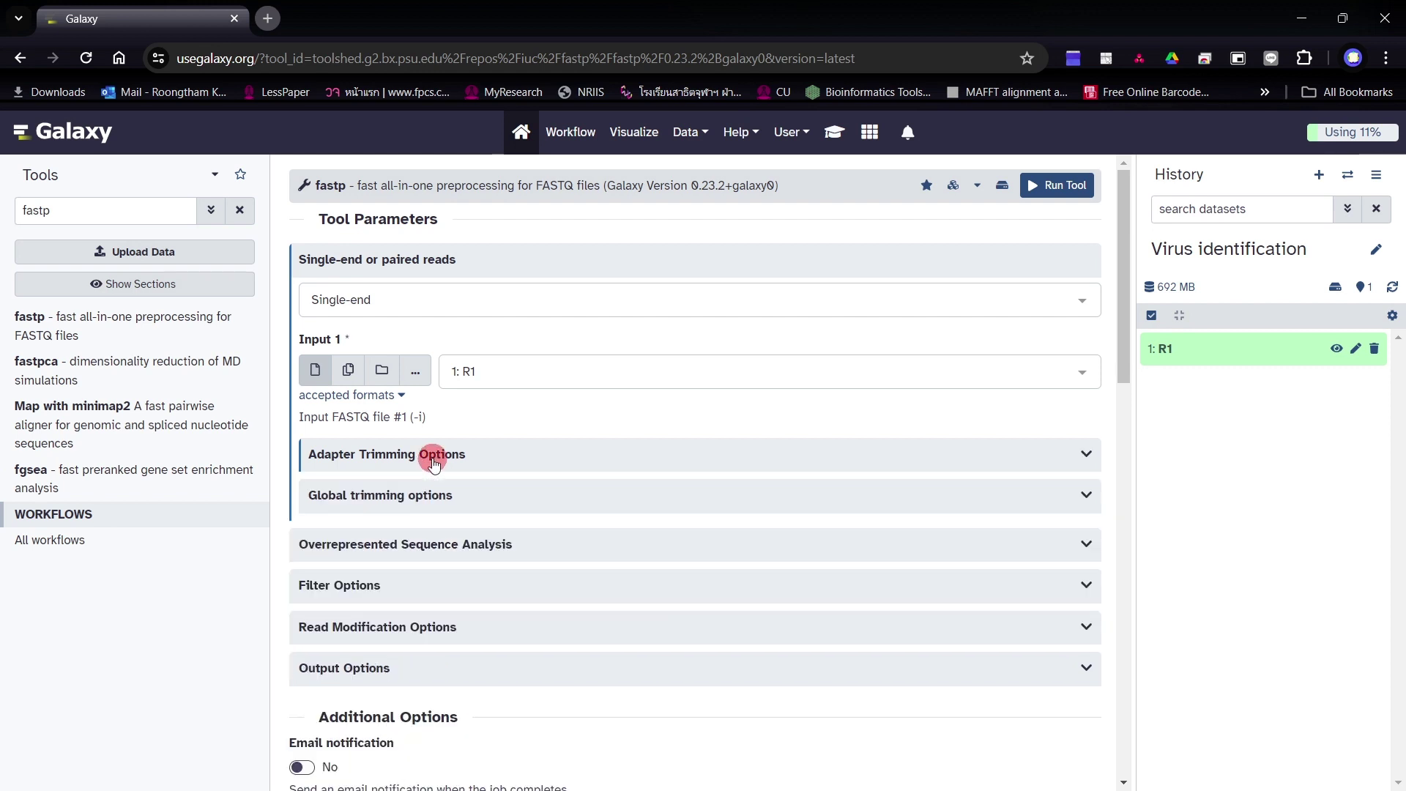
click(399, 505)
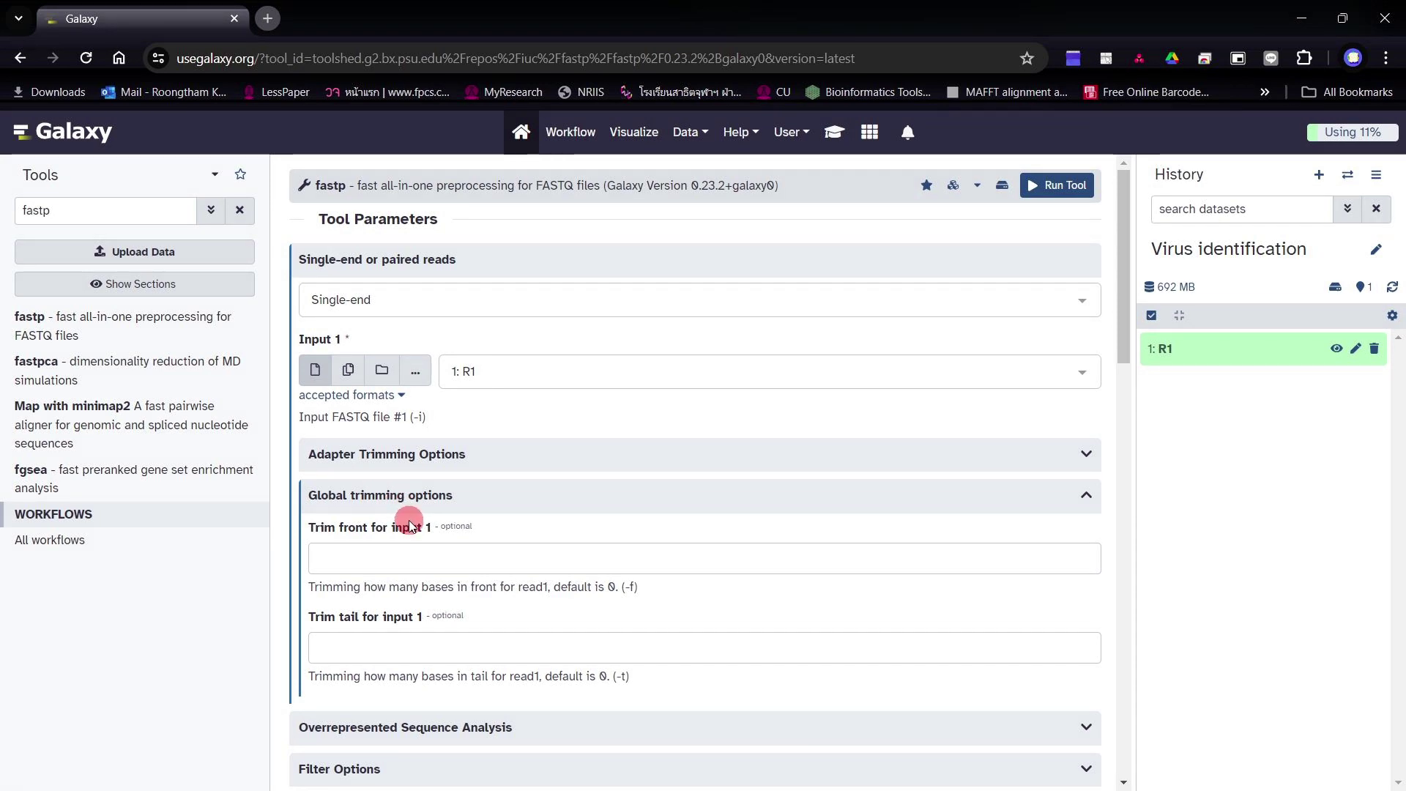
click(385, 648)
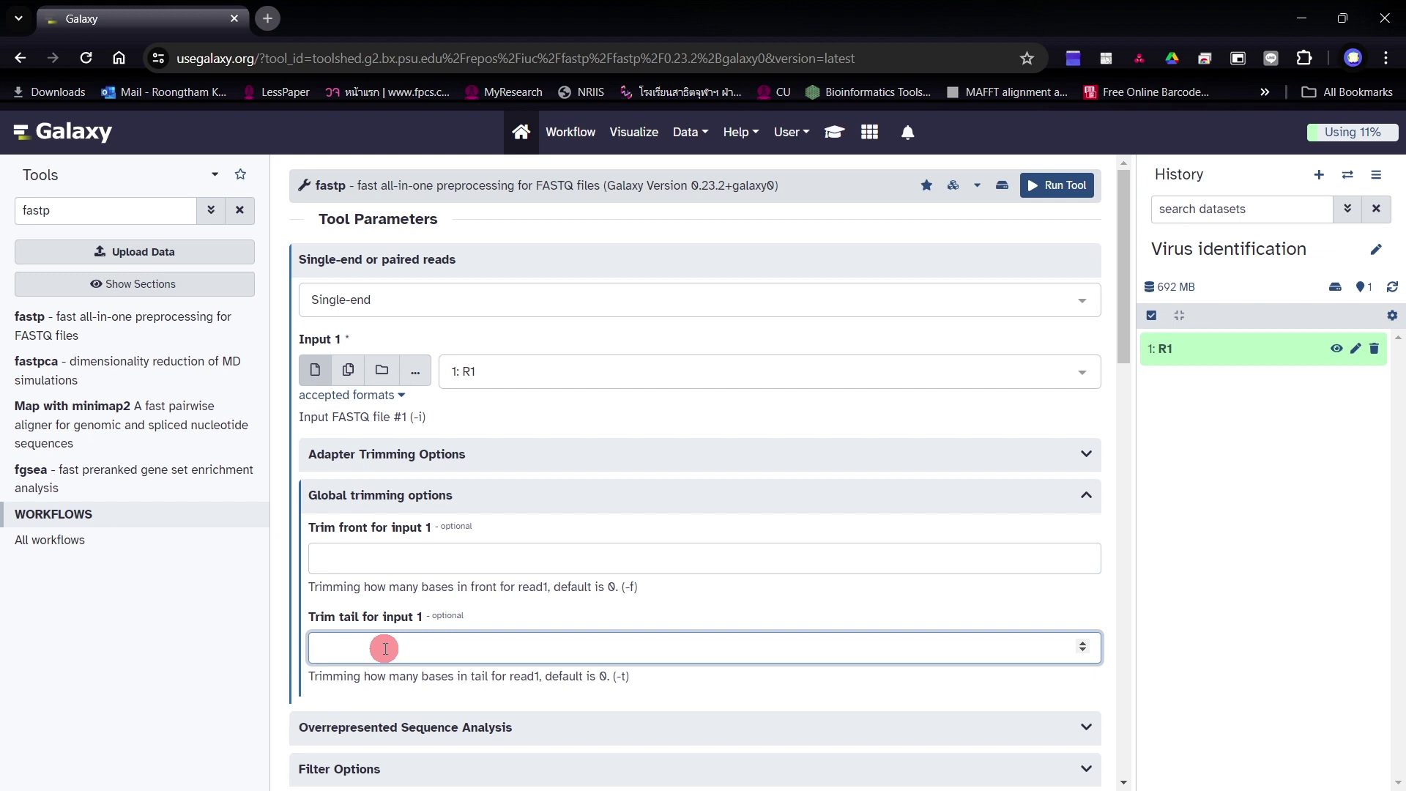
text(1)
click(384, 502)
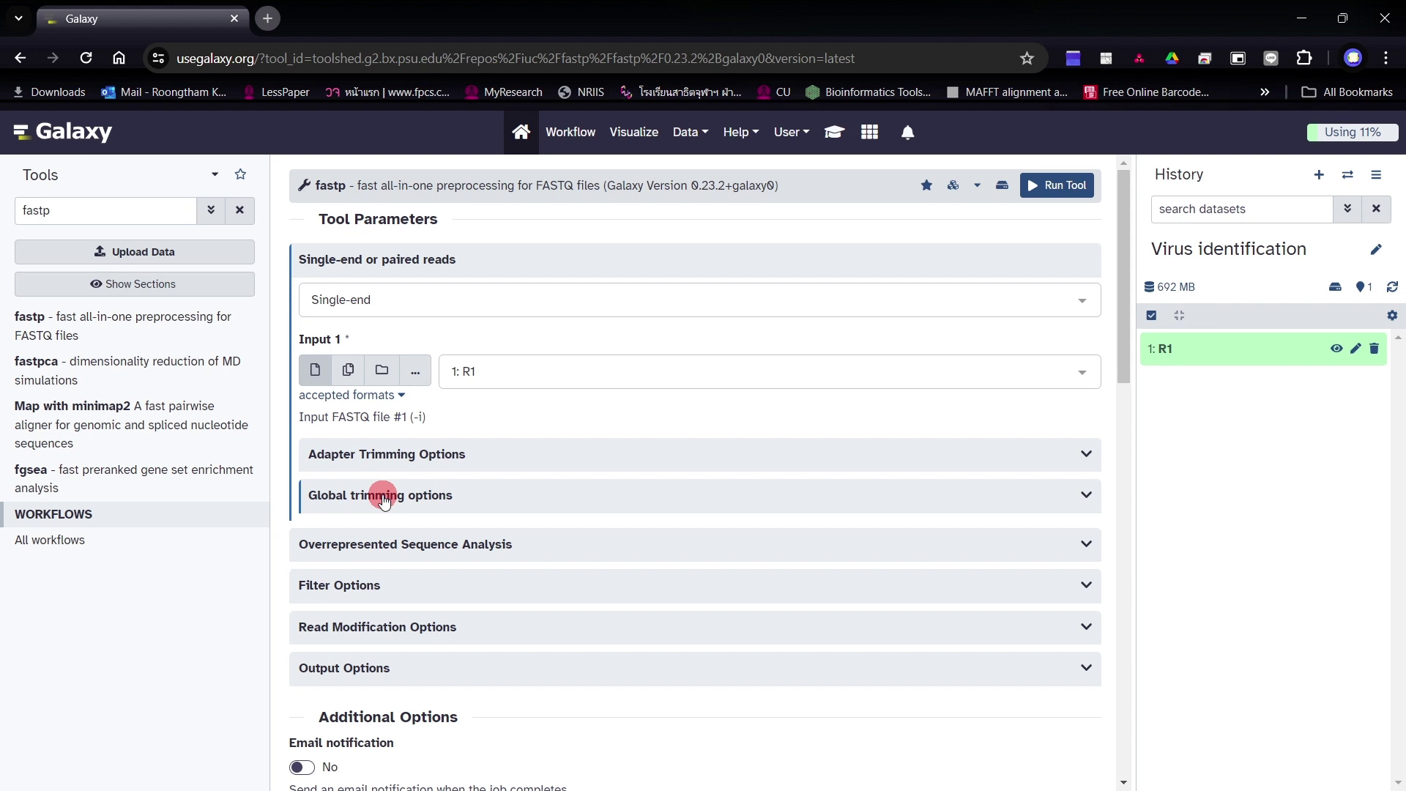
Review the remaining fastp option sections and run the tool on R1.
scroll(396, 507, down, 1)
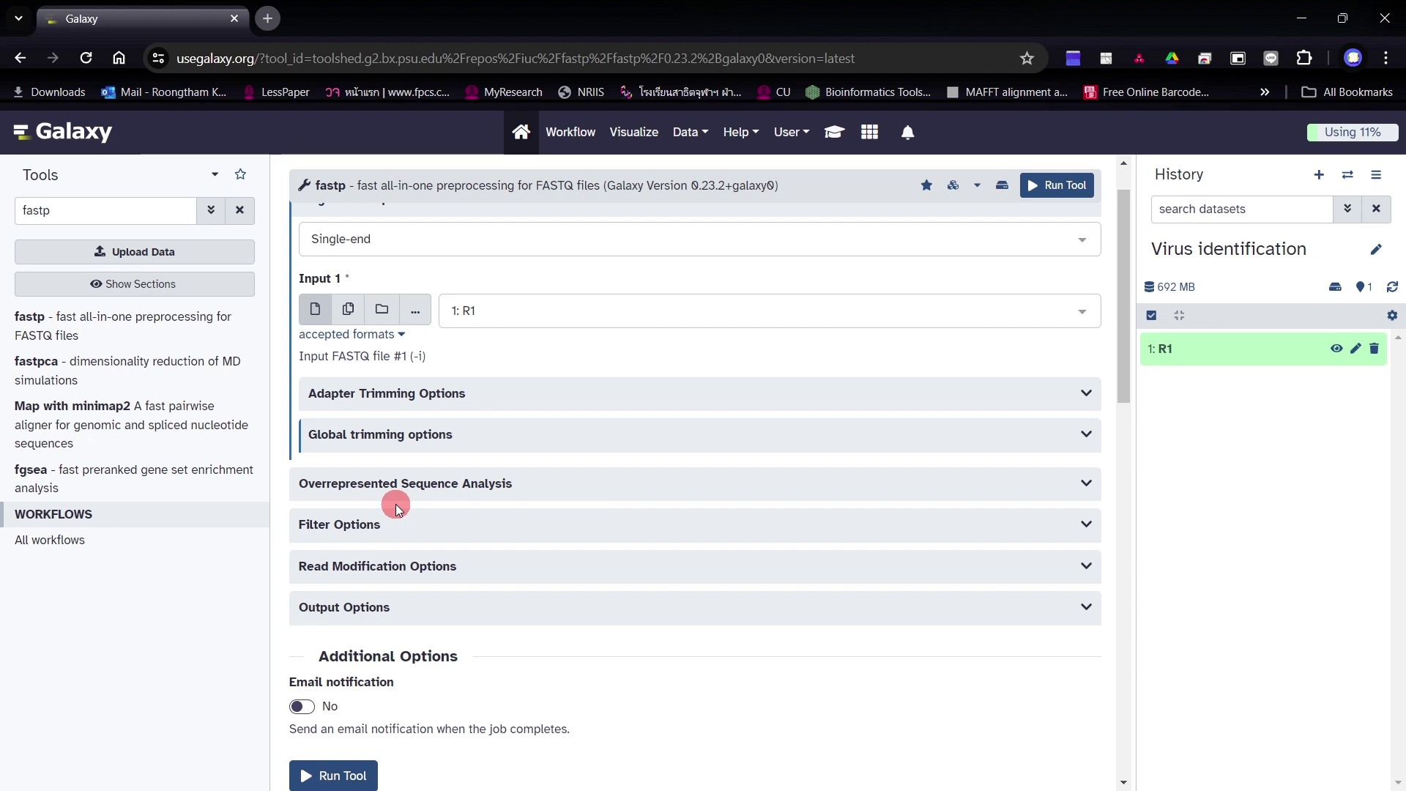
scroll(396, 503, down, 1)
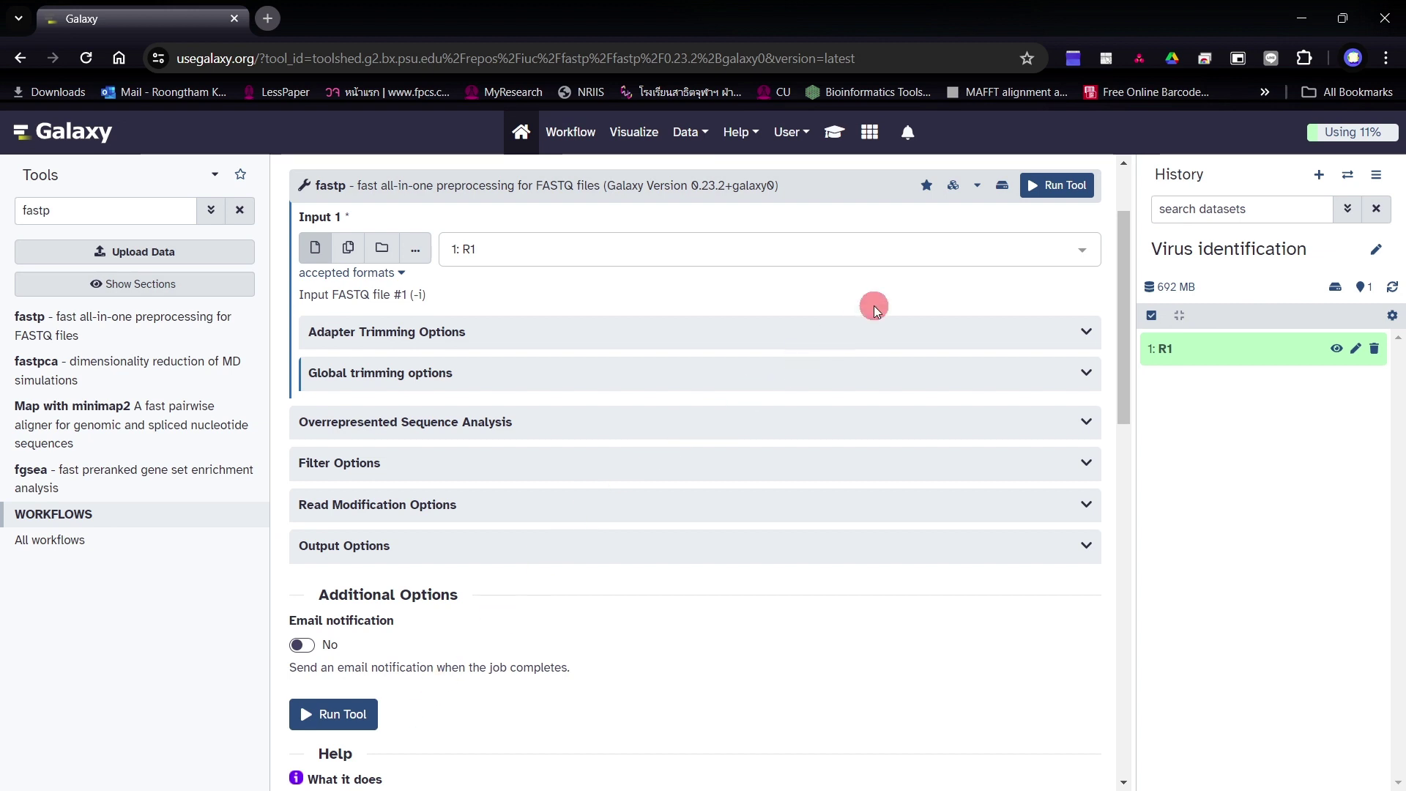
scroll(1045, 209, up, 1)
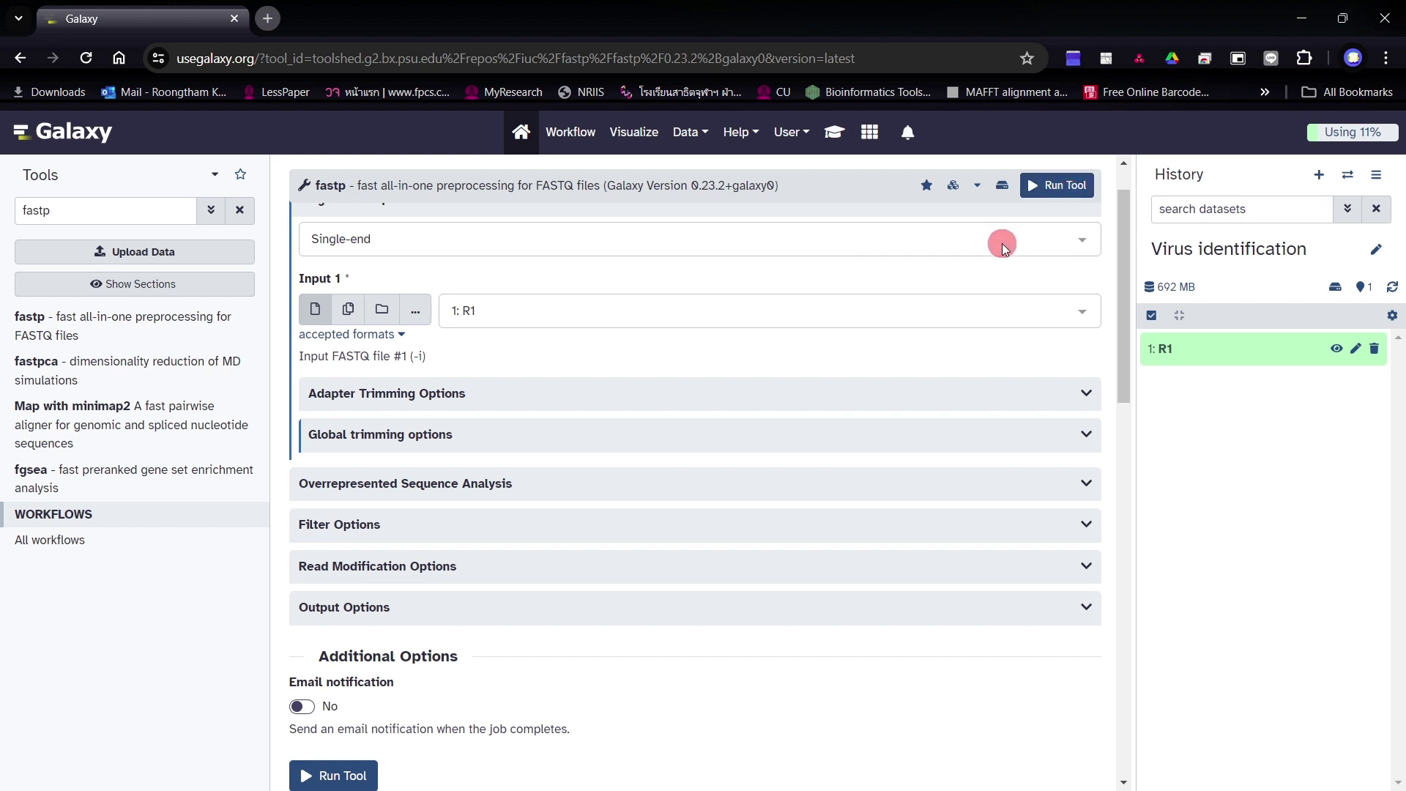
click(1065, 183)
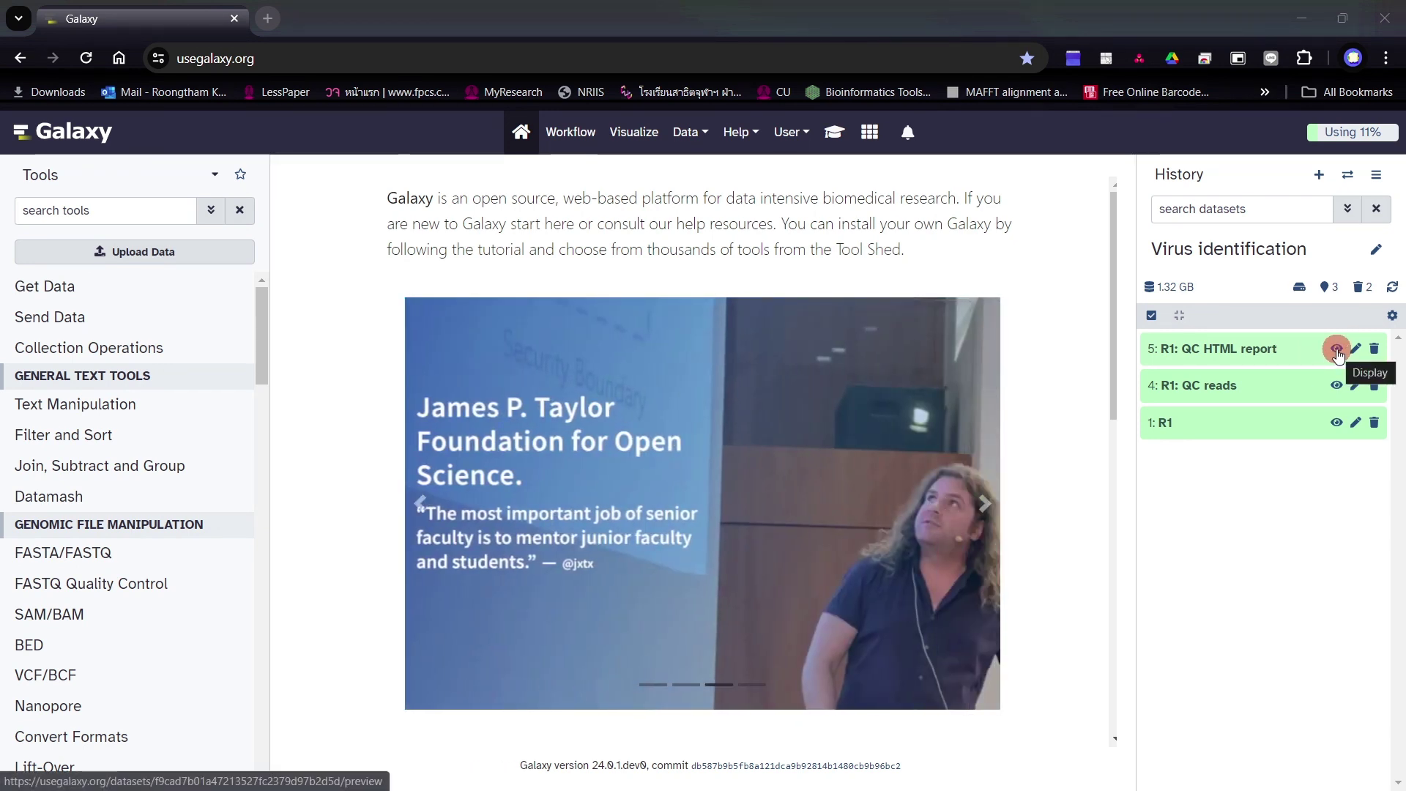
Display the R1 QC HTML report and examine its summary and the before-filtering read quality chart.
click(1337, 350)
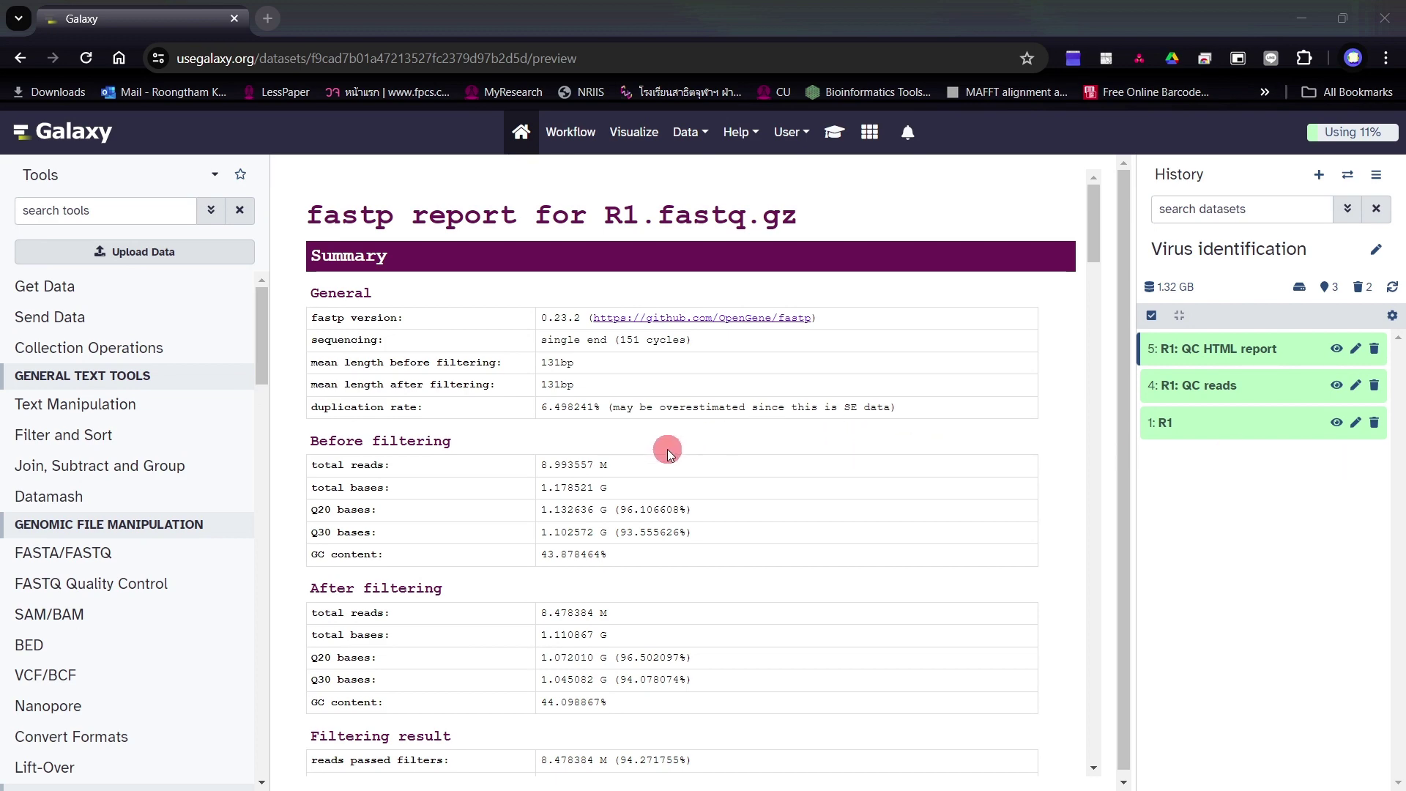
scroll(661, 463, down, 9)
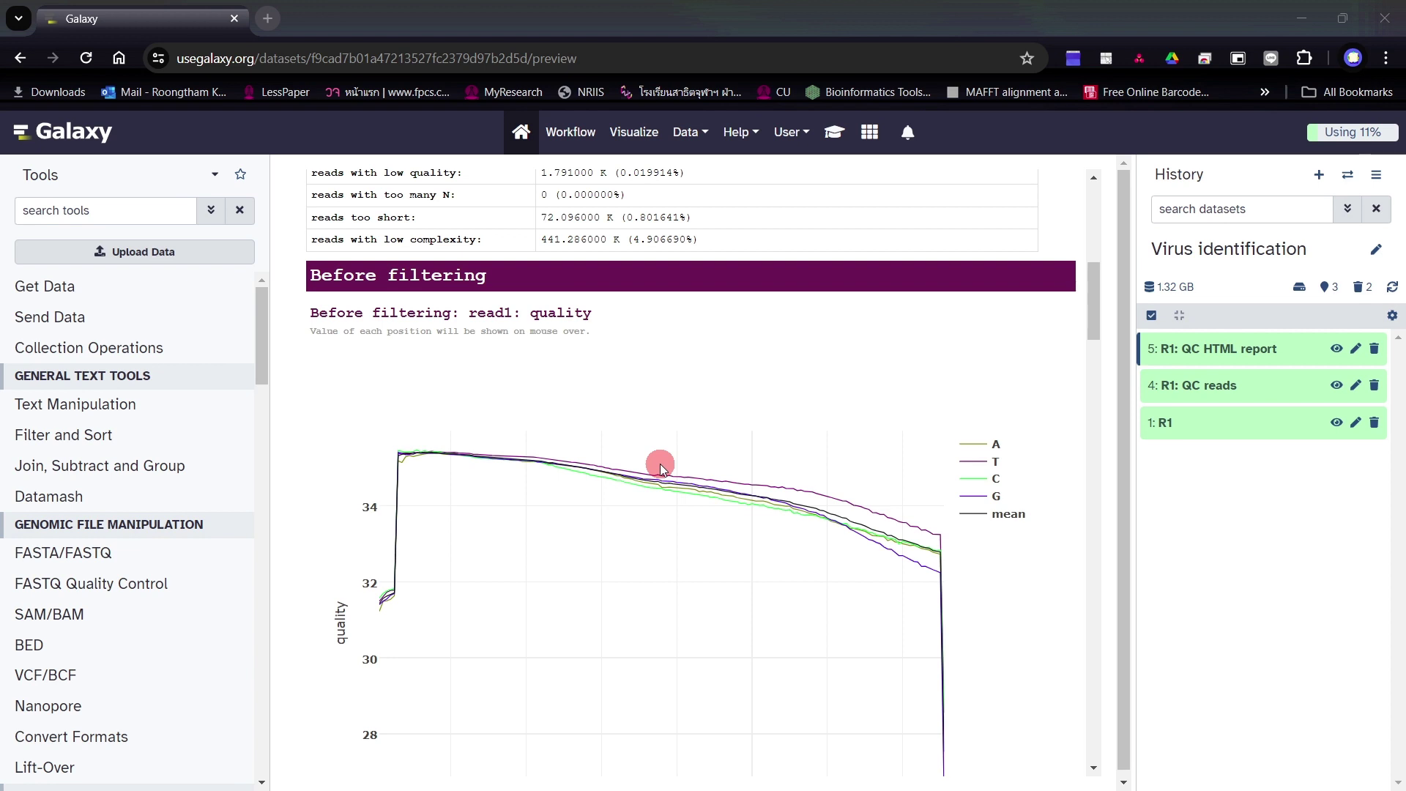
scroll(681, 457, down, 1)
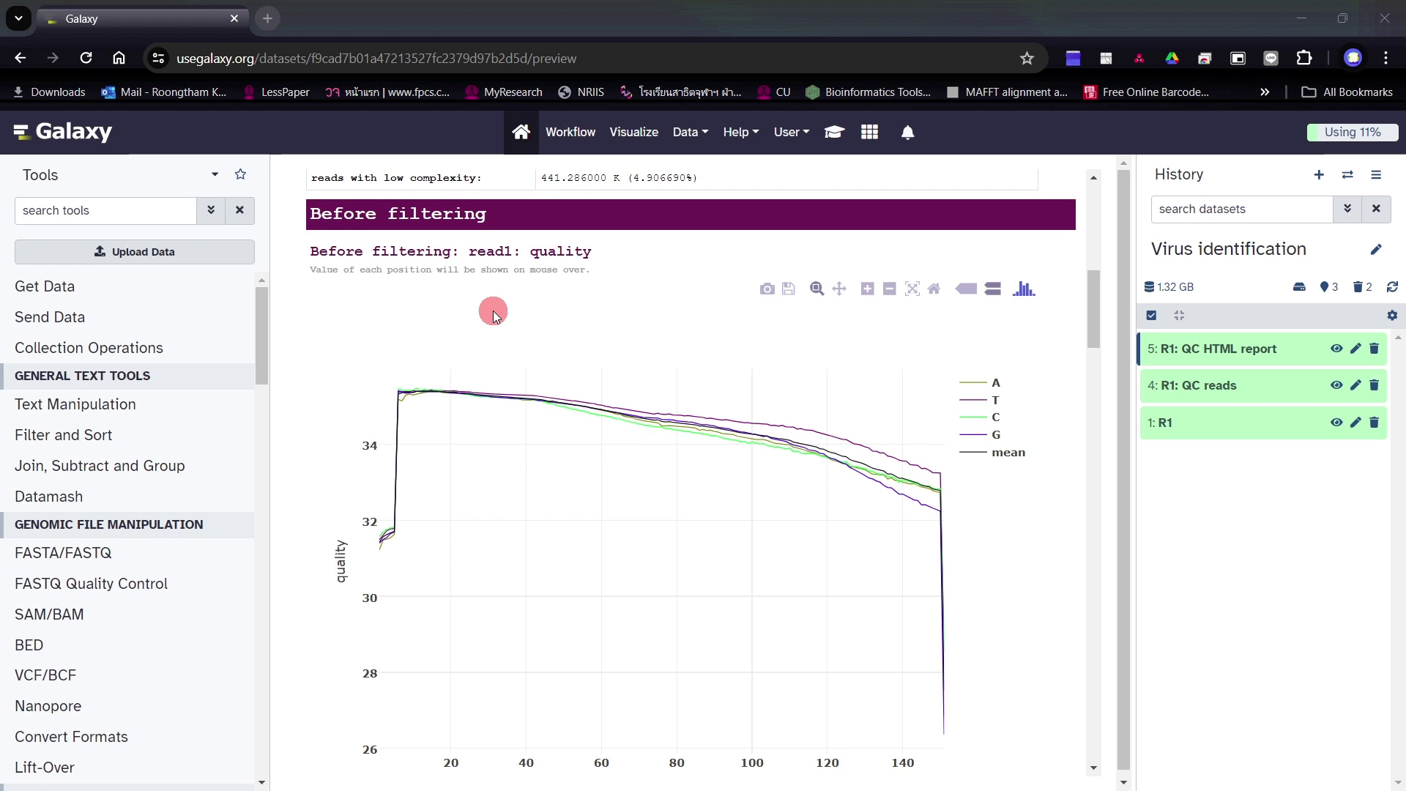
scroll(493, 310, down, 1)
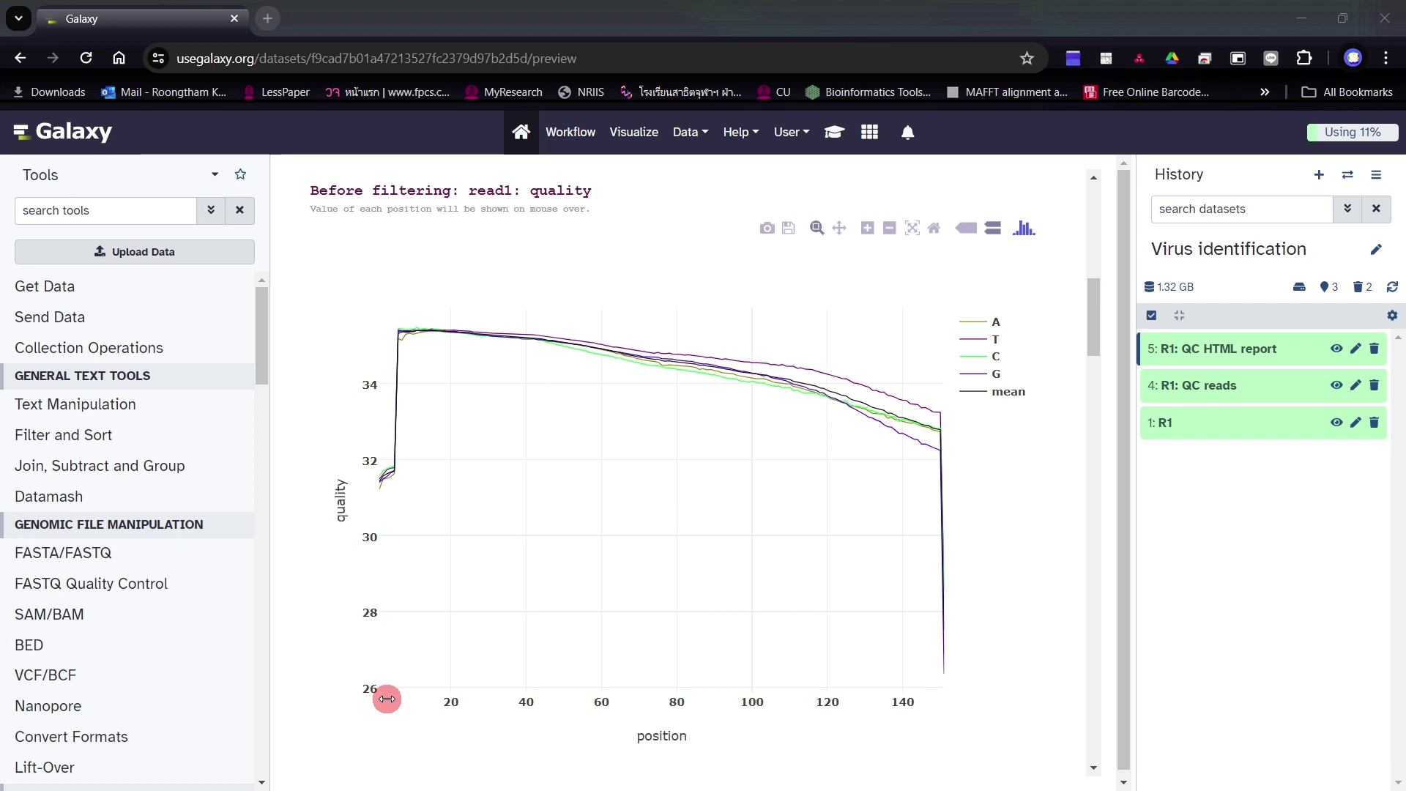
mouse_move(386, 698)
mouse_down()
mouse_move(358, 715)
mouse_move(1004, 696)
mouse_move(366, 698)
mouse_up()
Examine the report's after-filtering read quality chart, and display the contents of the R1 QC reads dataset.
scroll(1034, 489, down, 10)
scroll(1033, 489, down, 12)
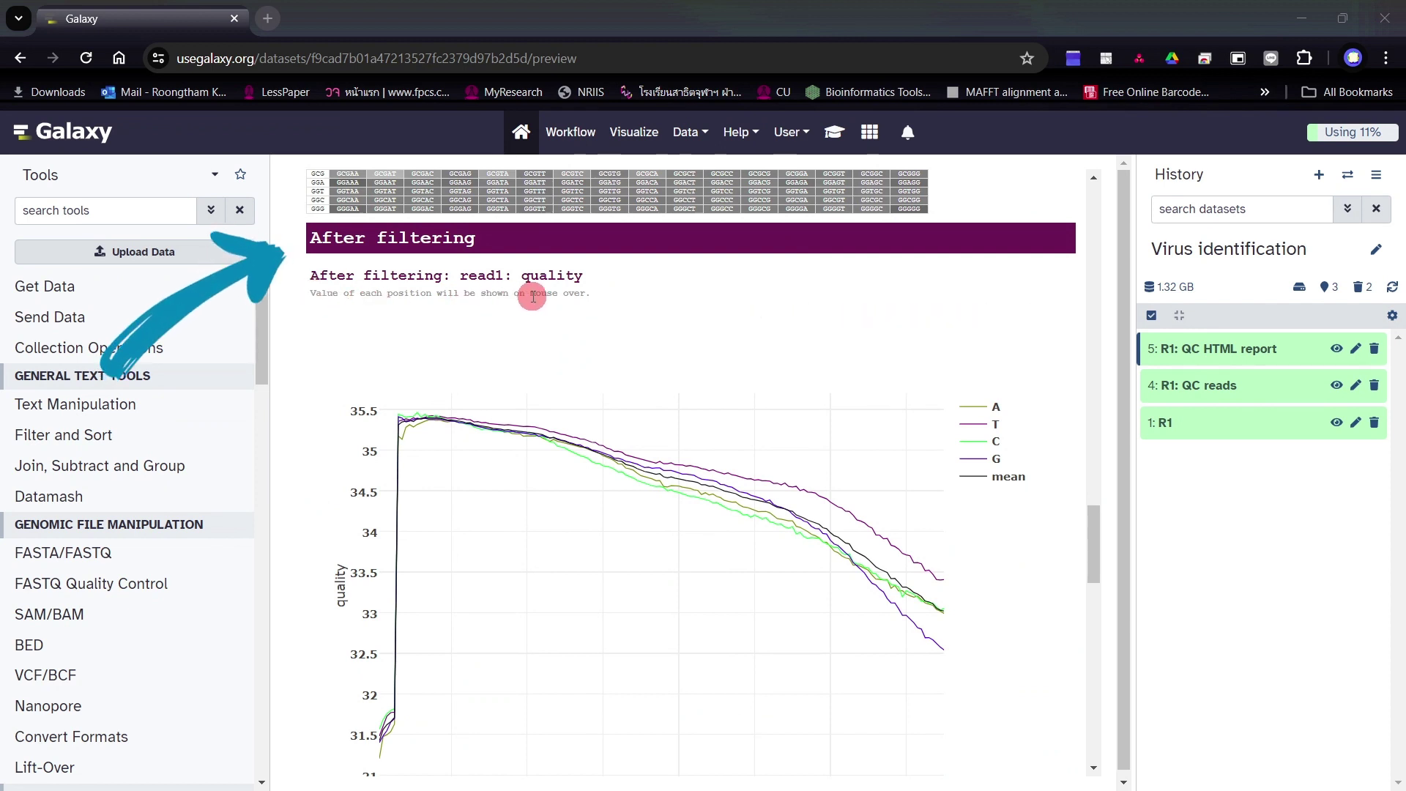
scroll(535, 295, down, 2)
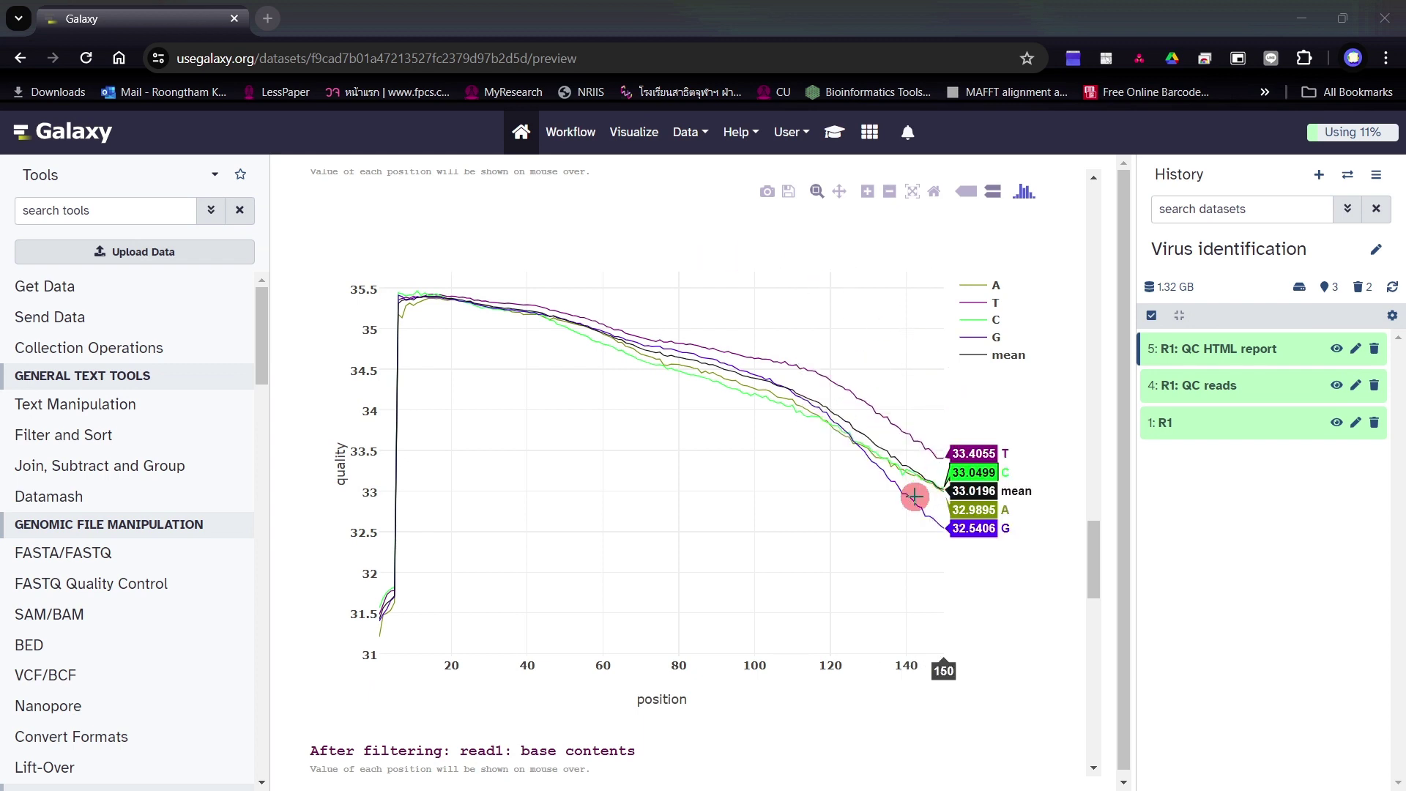
mouse_move(930, 540)
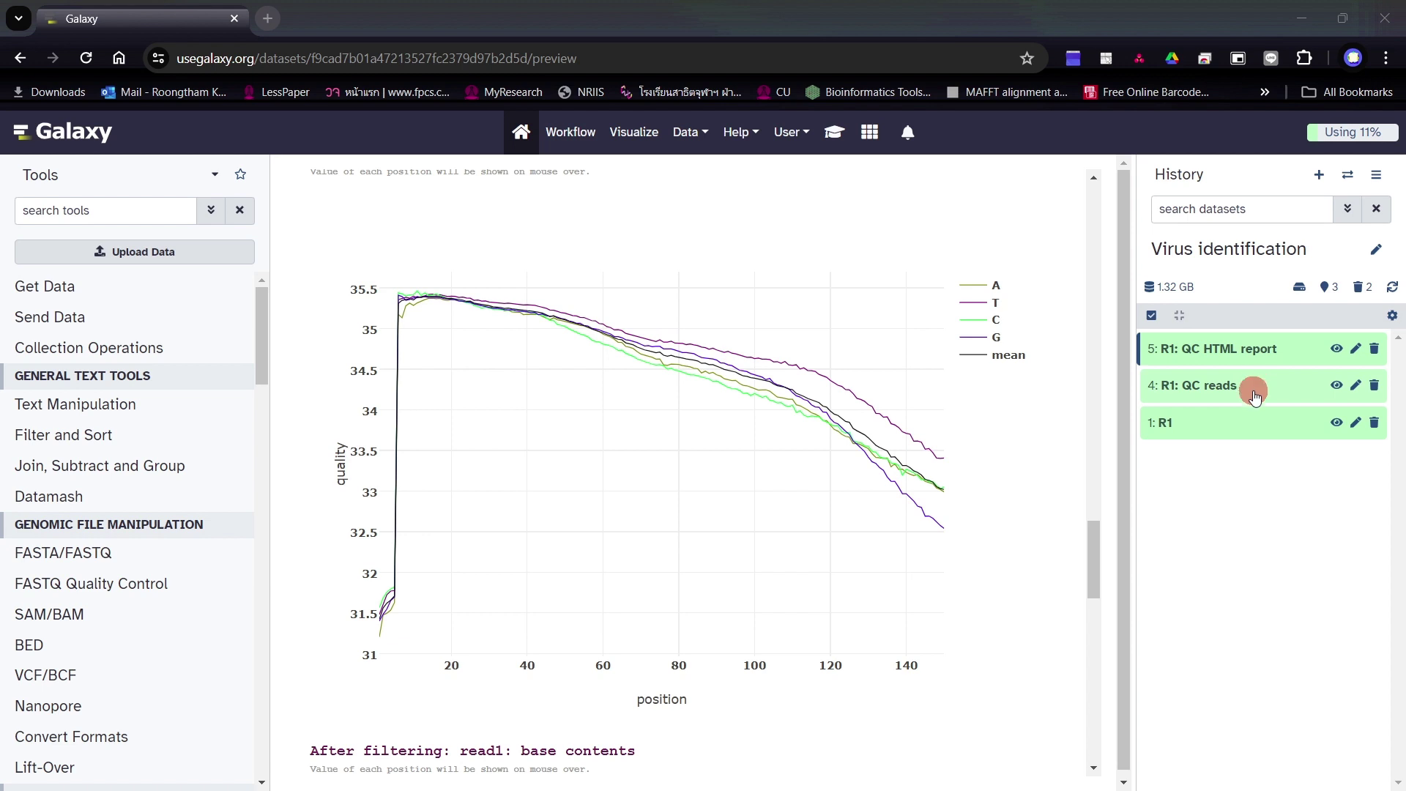
click(1335, 388)
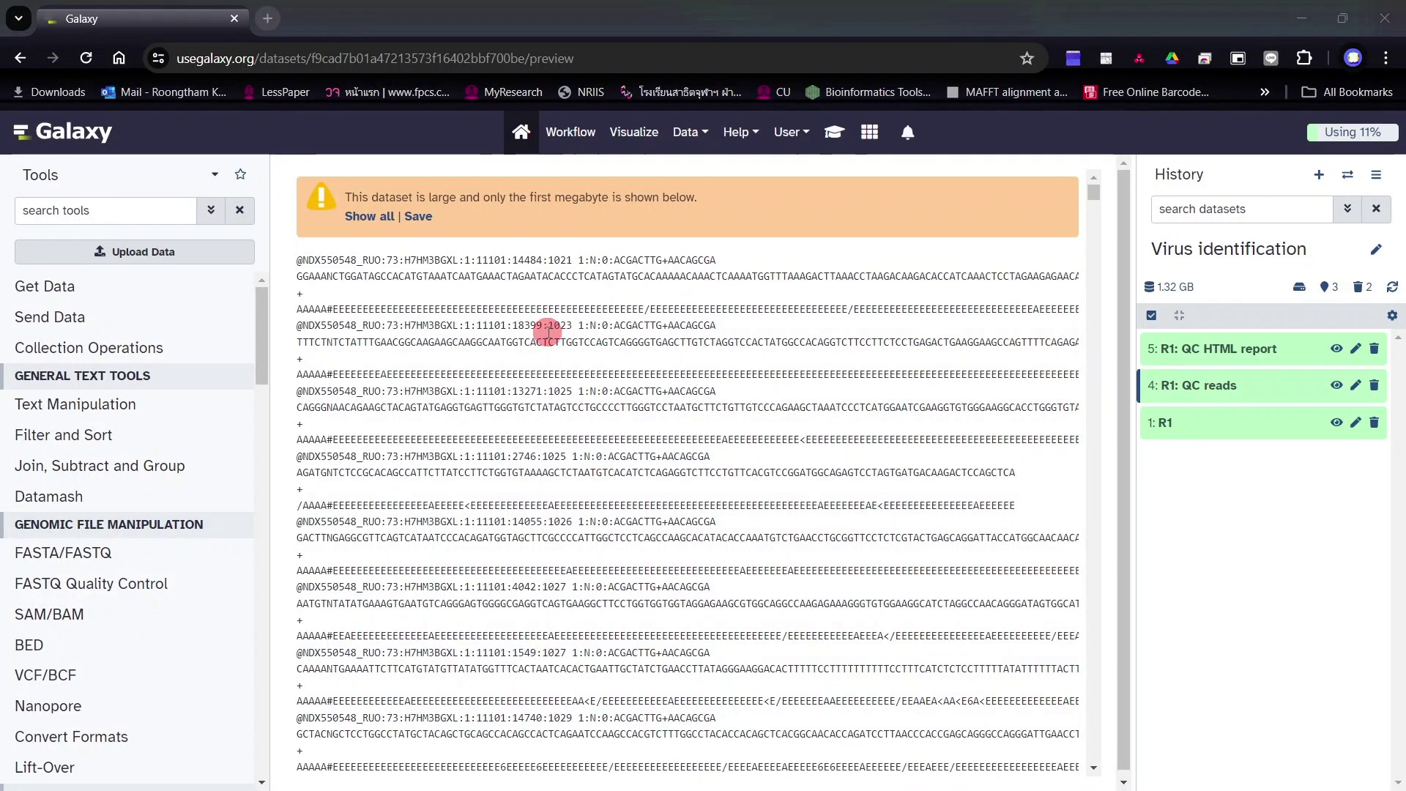
Search the tools for hisat2 and open the HISAT2 alignment tool.
click(97, 213)
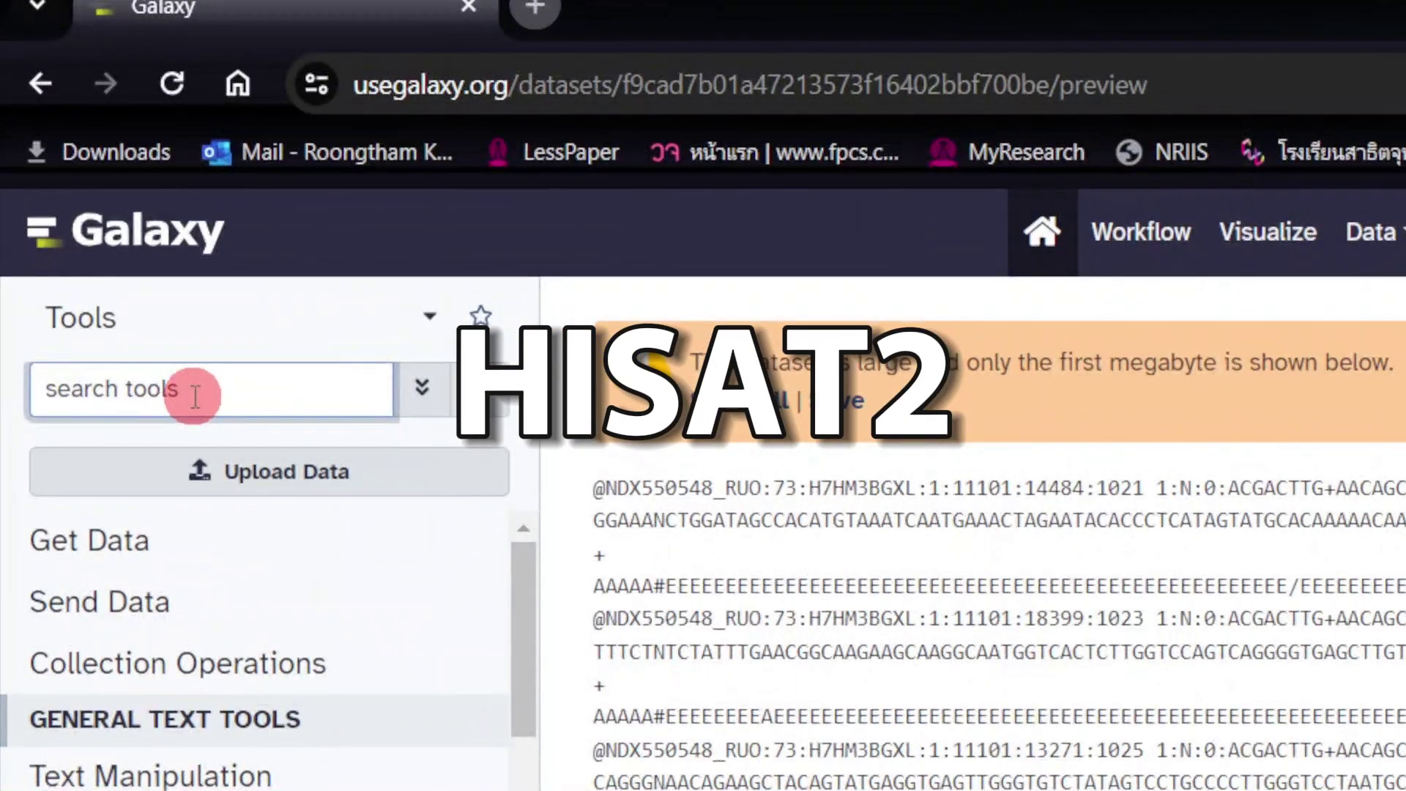
text(his)
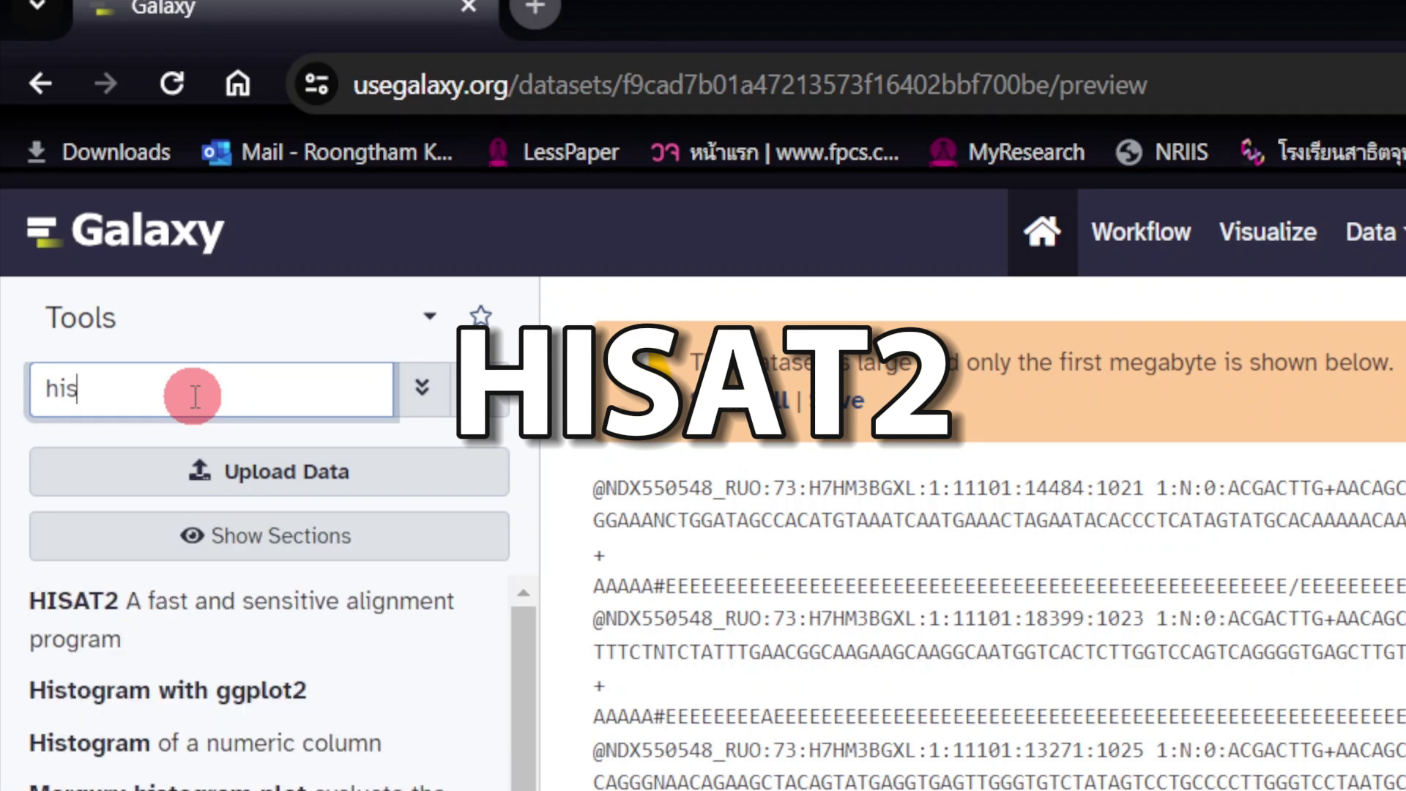
text(at2)
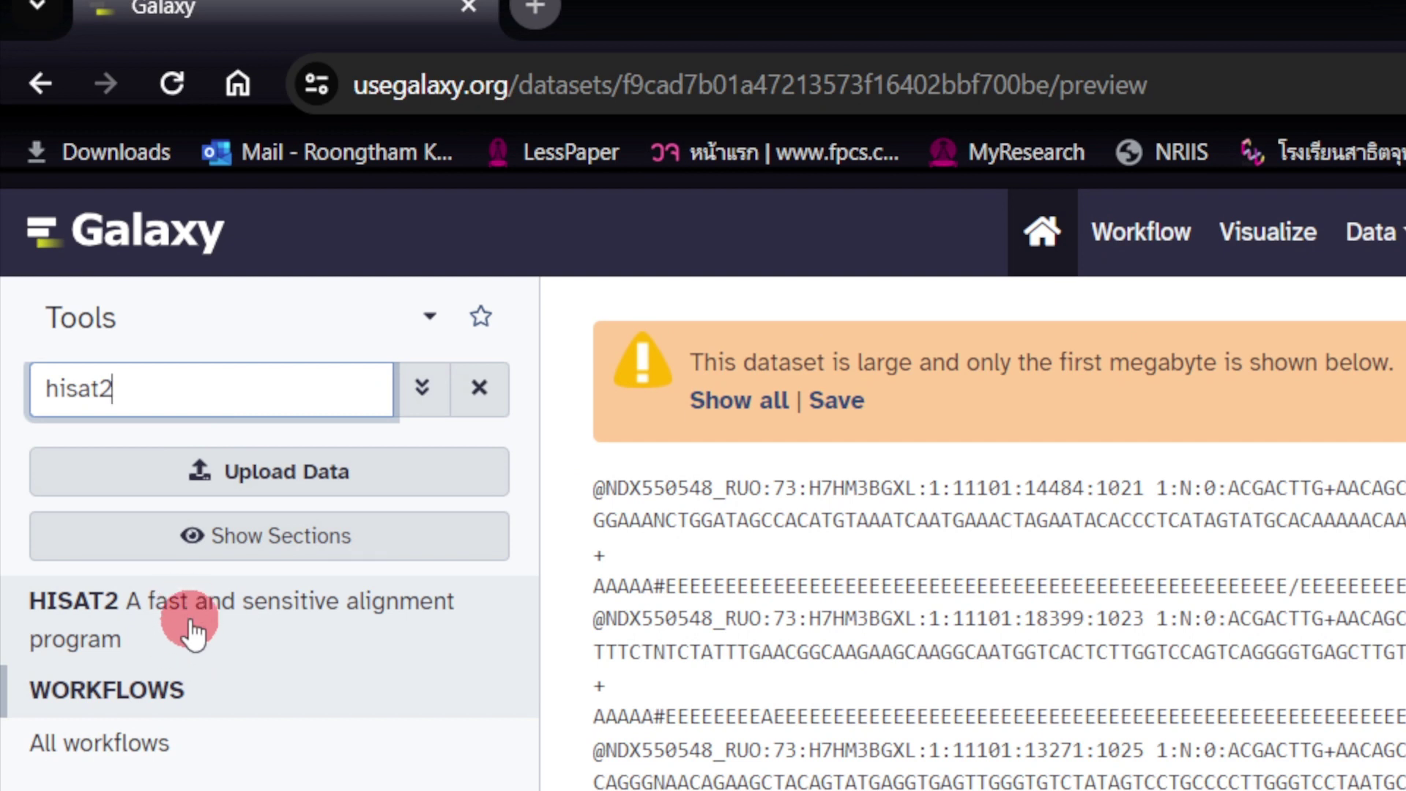
click(193, 630)
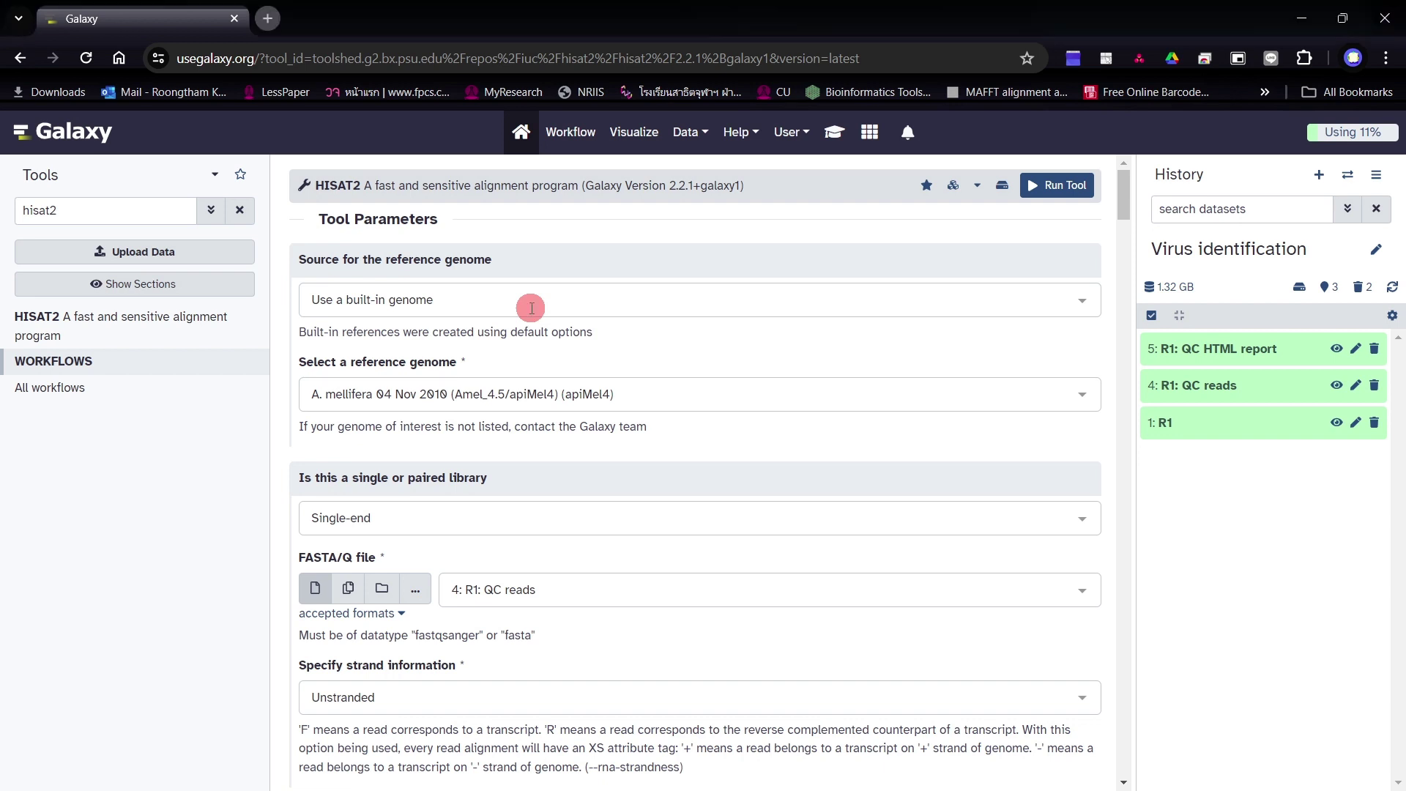
Use a built-in genome as the HISAT2 reference source and select Pig (Sus scrofa): susScr2 as the reference genome.
click(532, 310)
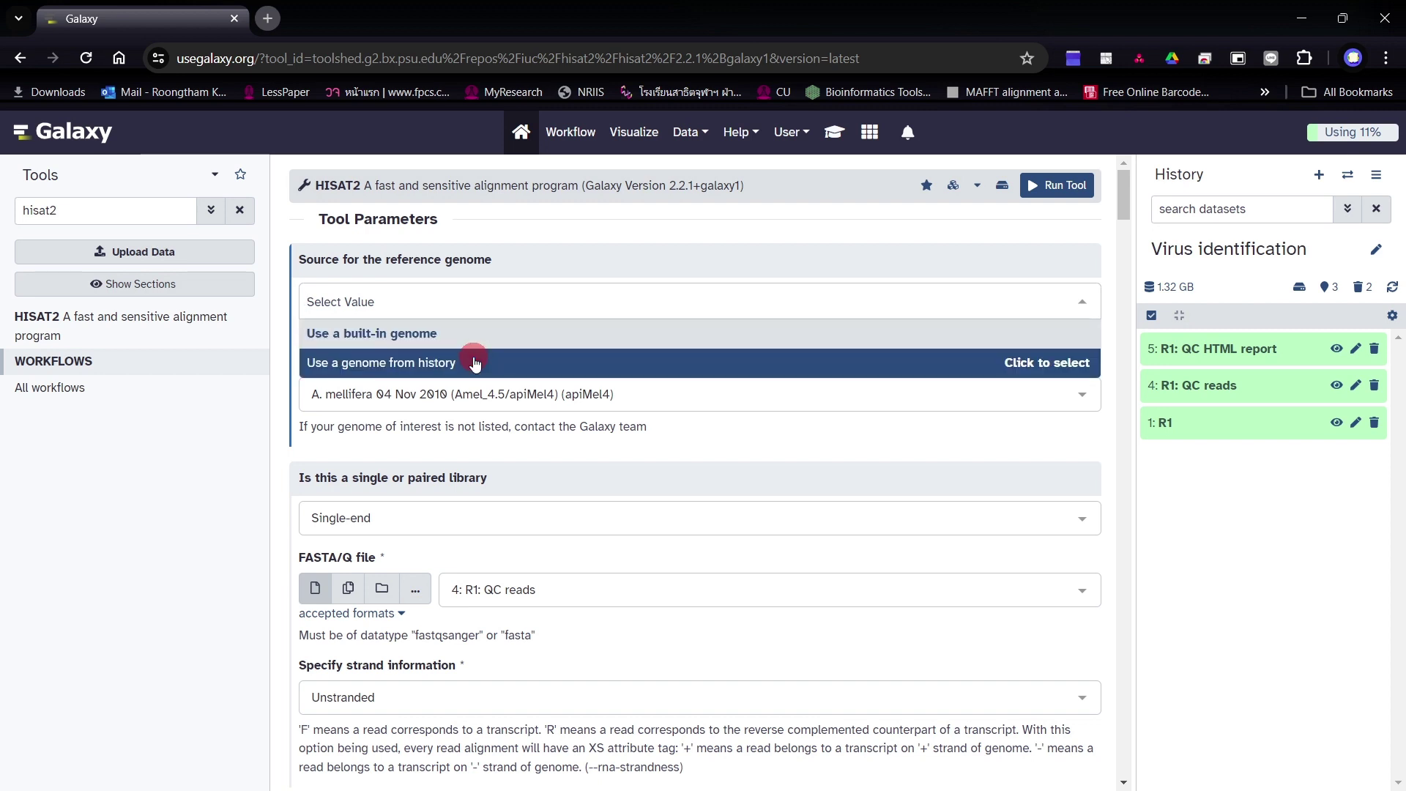
click(429, 334)
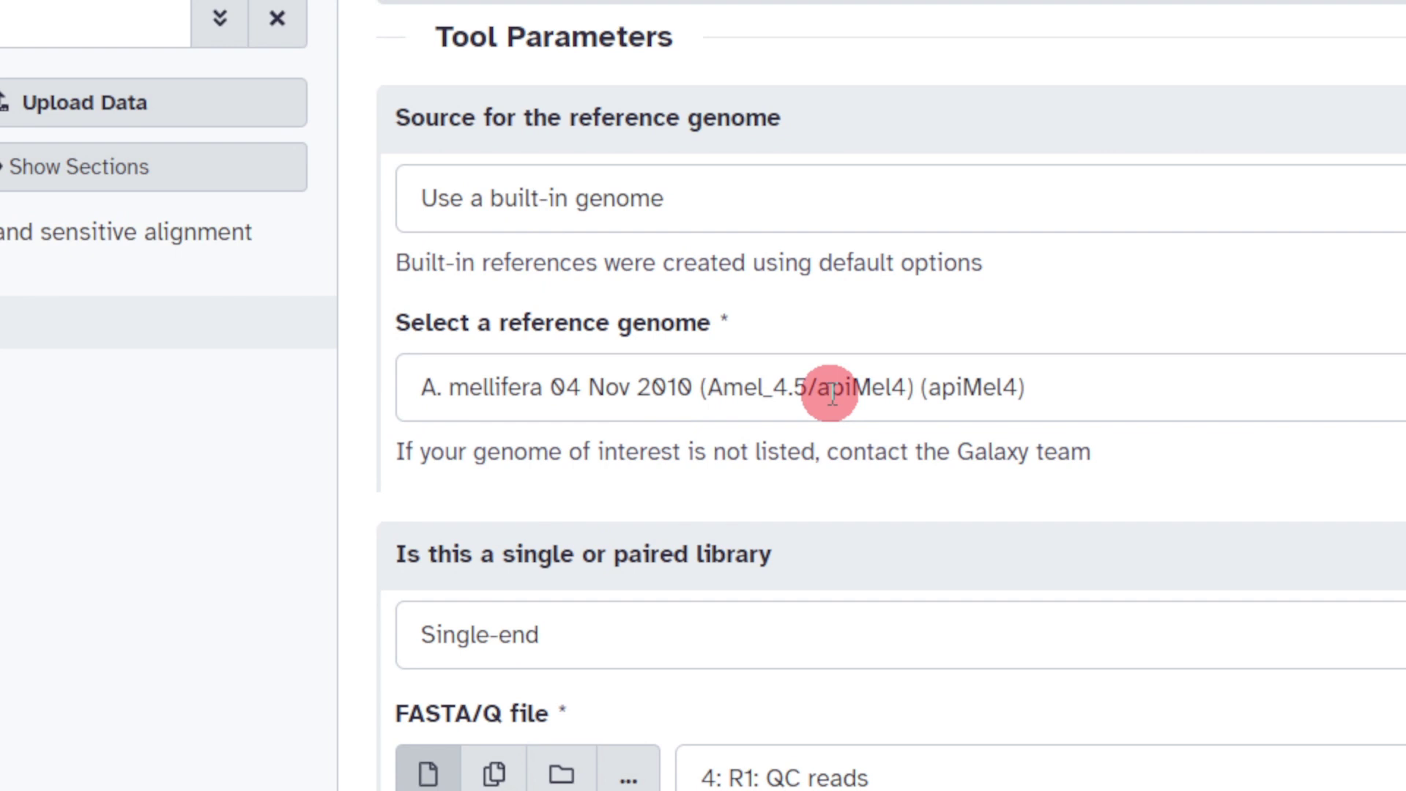
click(831, 390)
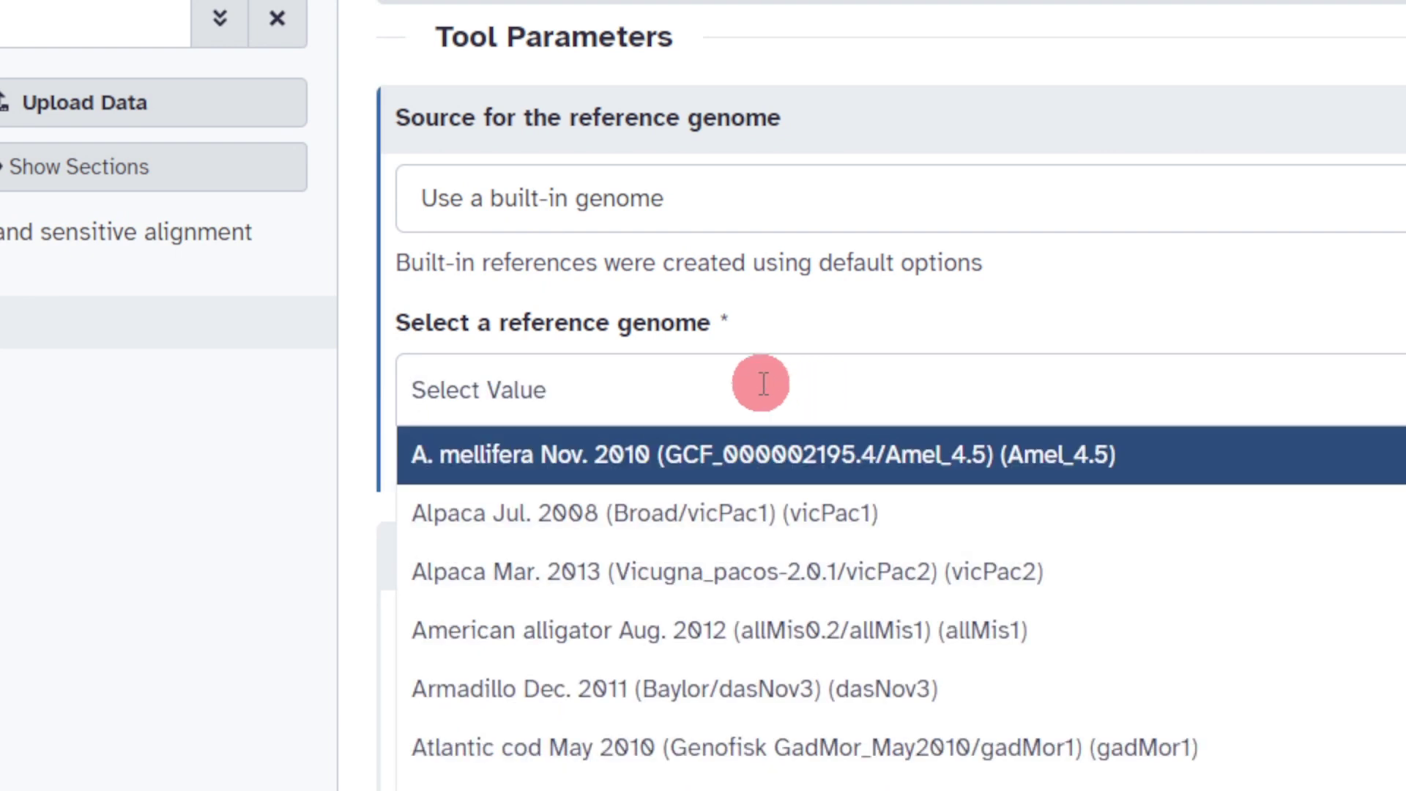
text(pig)
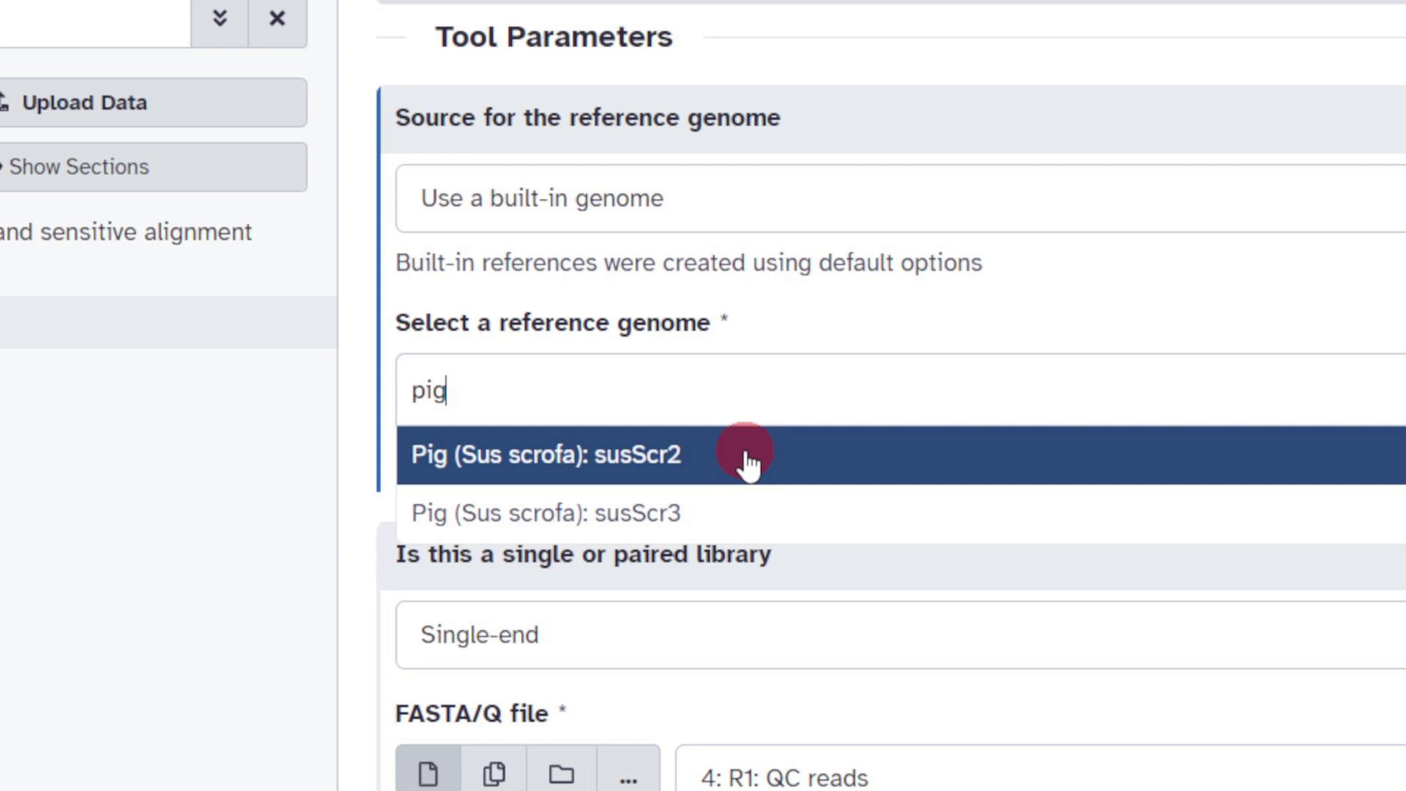
click(748, 461)
Choose the R1: QC reads dataset as the FASTA/Q file for the single-end library.
scroll(596, 282, down, 5)
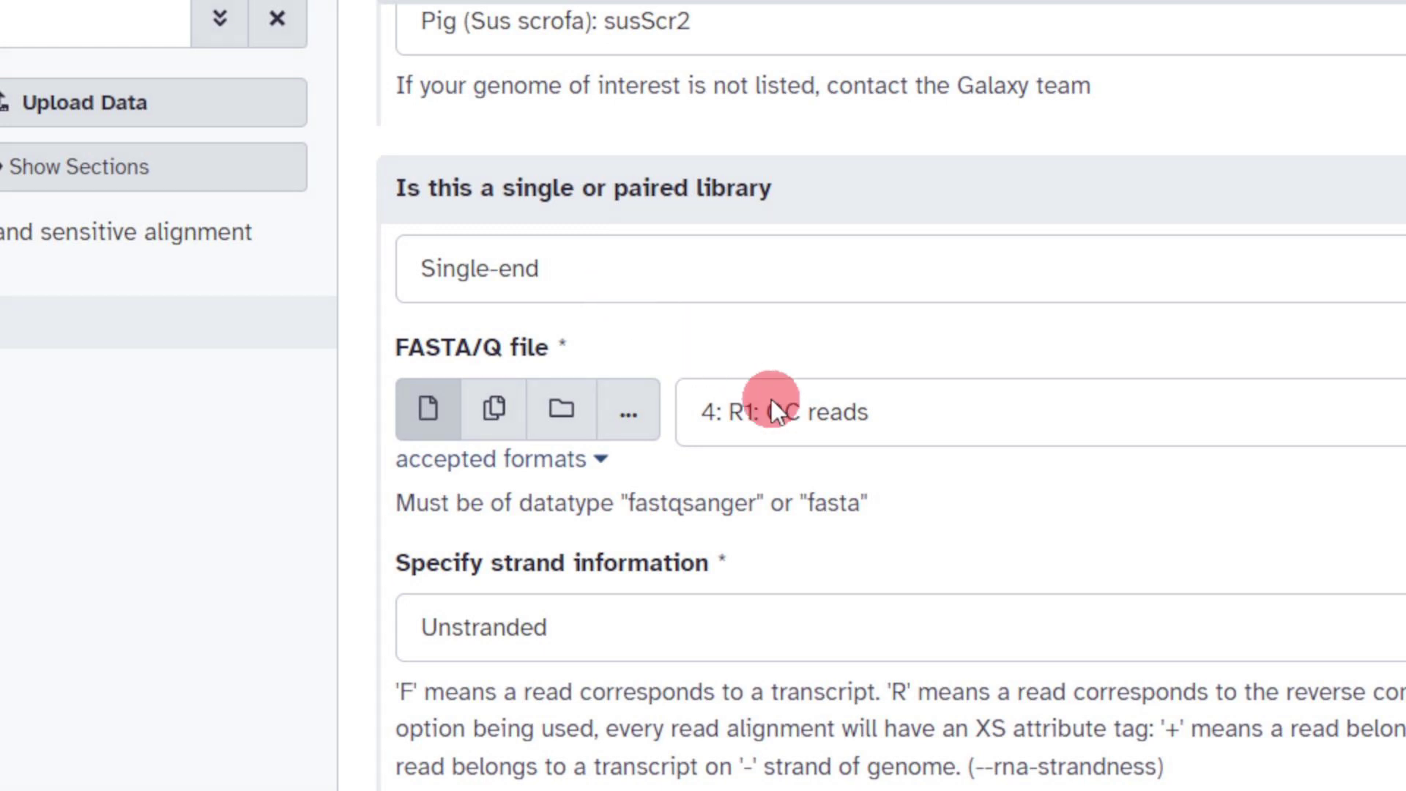
click(921, 411)
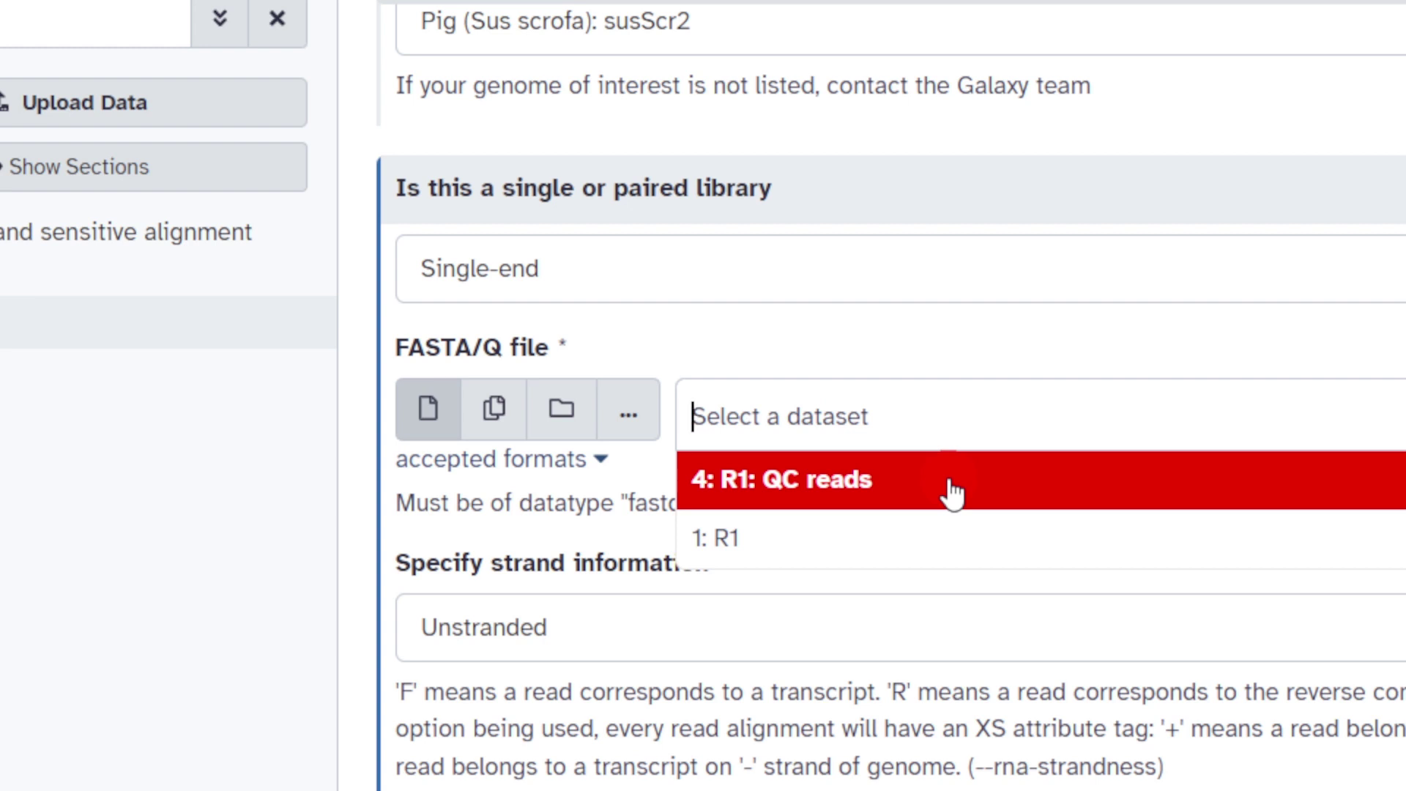
click(760, 496)
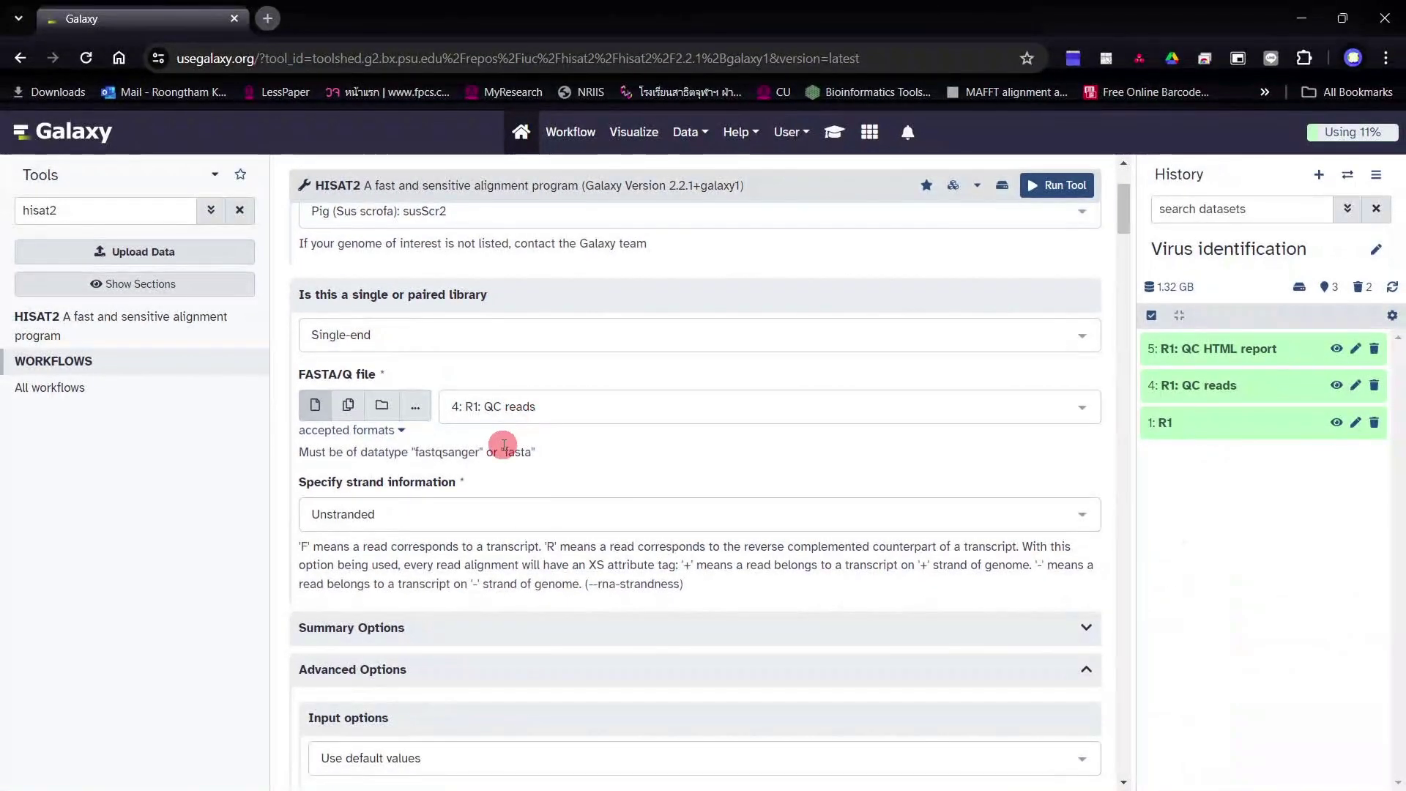
Enable writing unaligned reads in fastq format to separate files in HISAT2's advanced output options.
scroll(503, 446, down, 2)
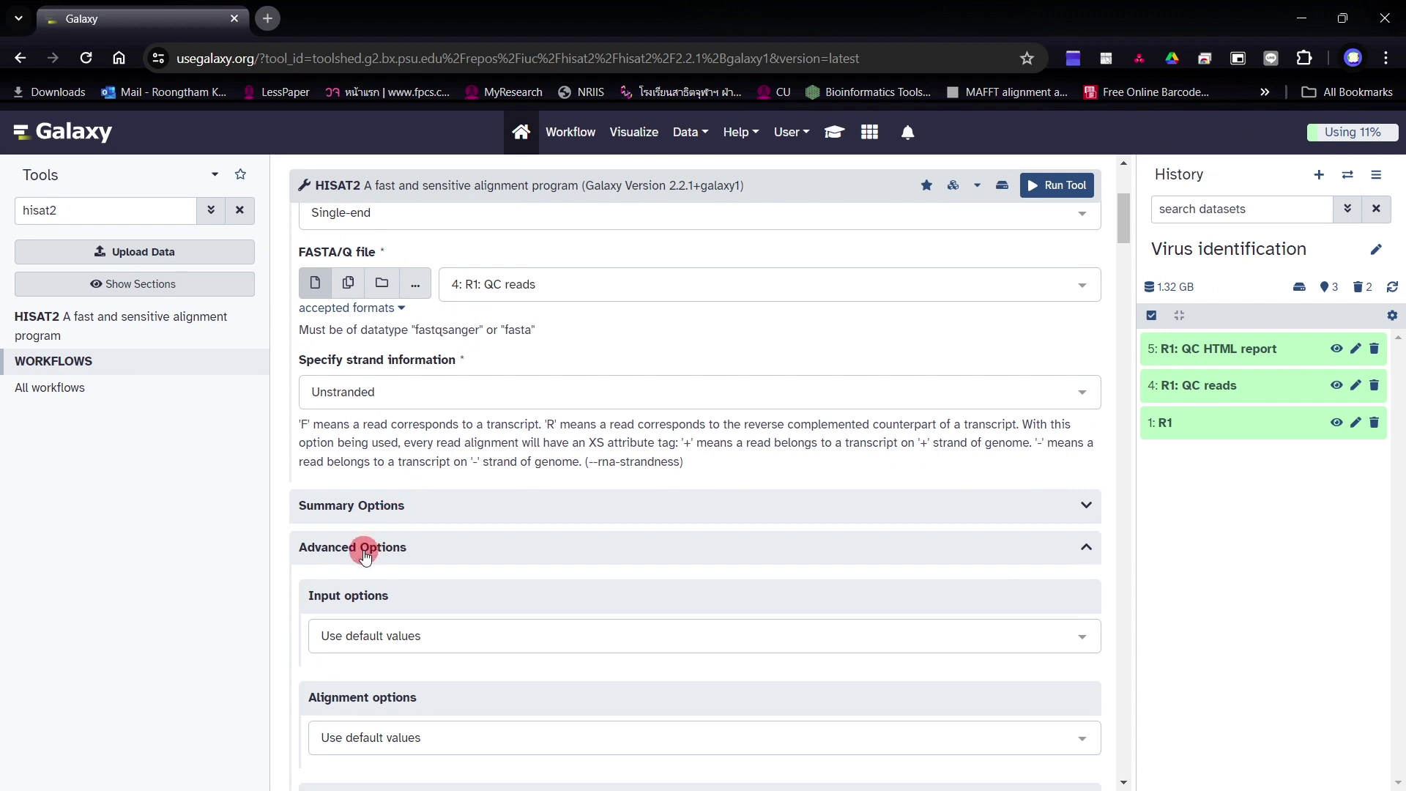
scroll(362, 551, down, 3)
scroll(373, 514, down, 3)
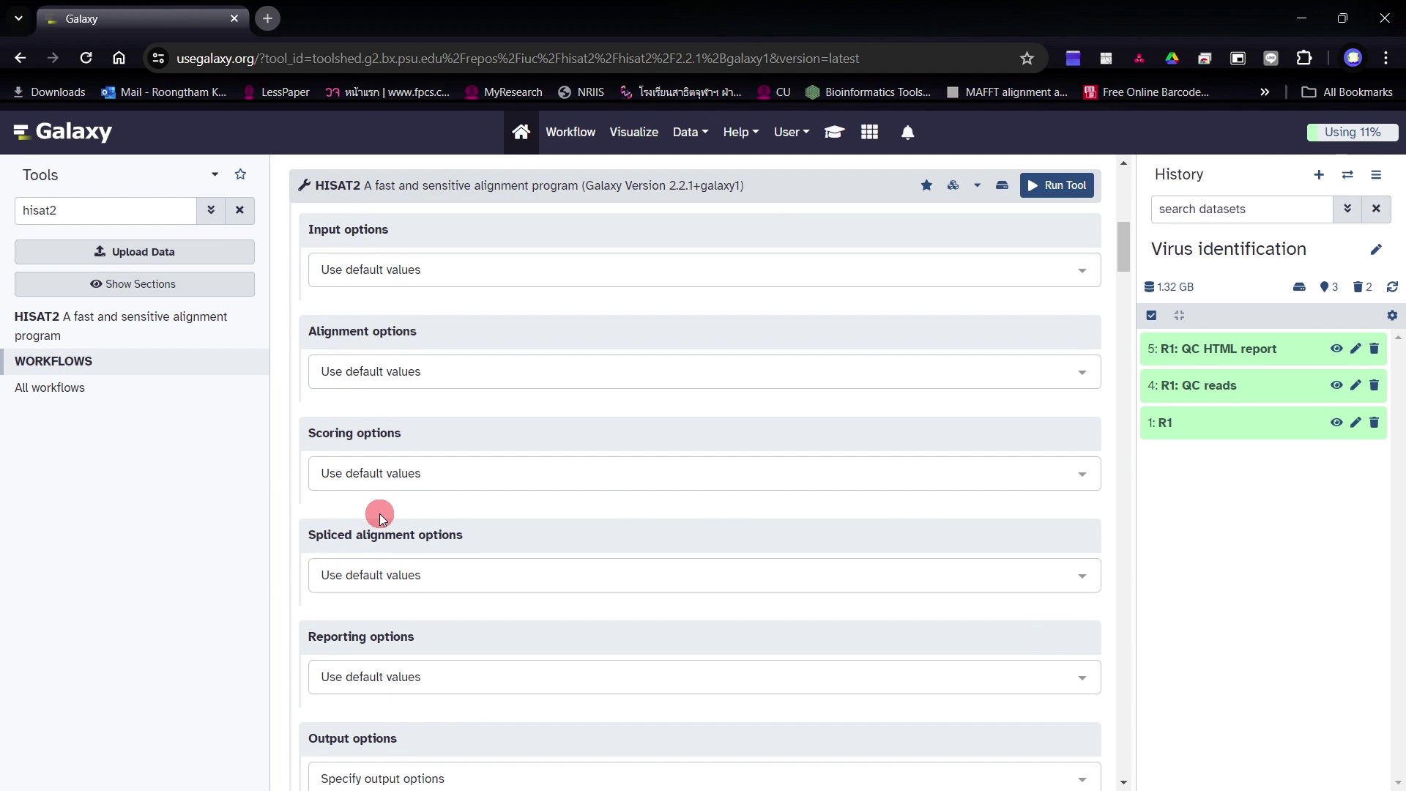
scroll(381, 516, down, 3)
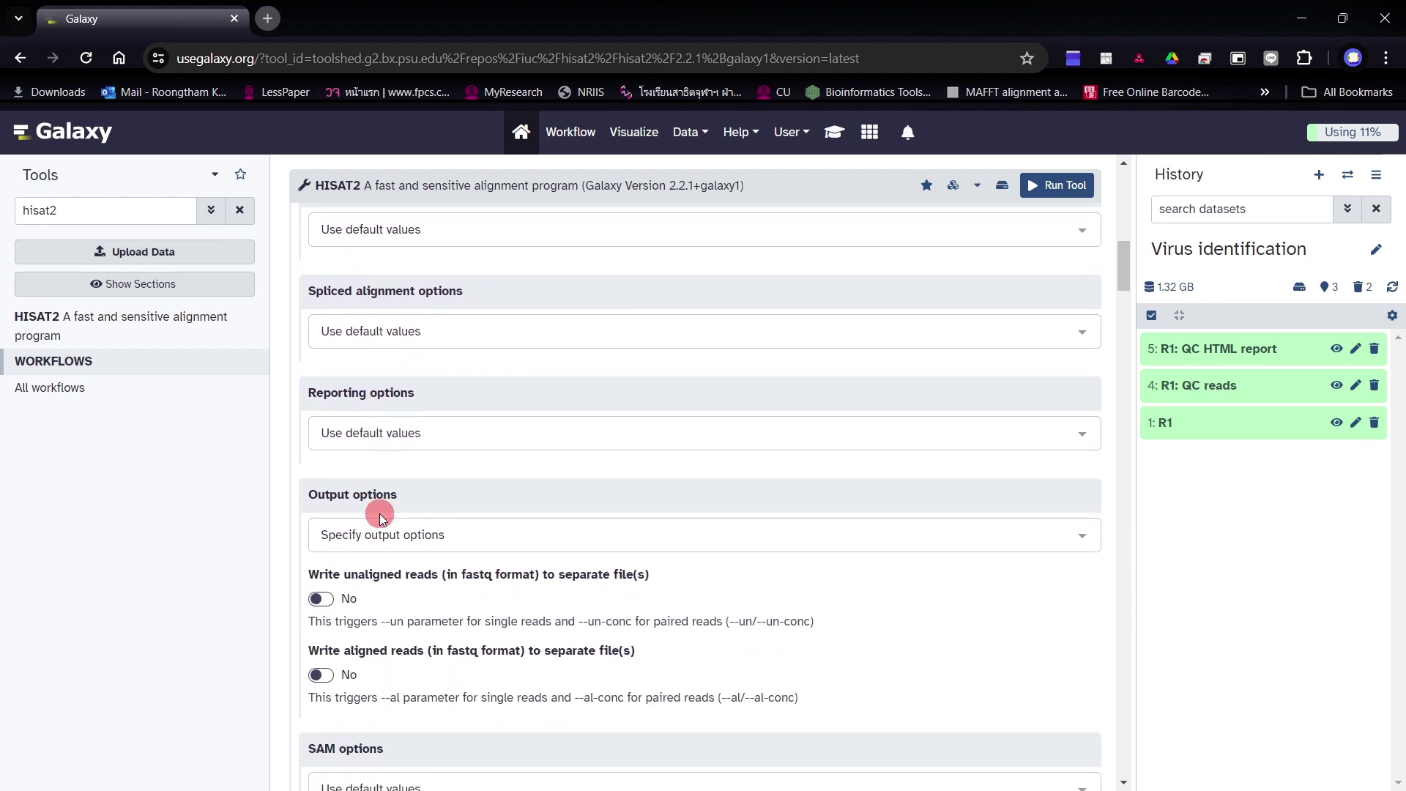
scroll(384, 505, down, 2)
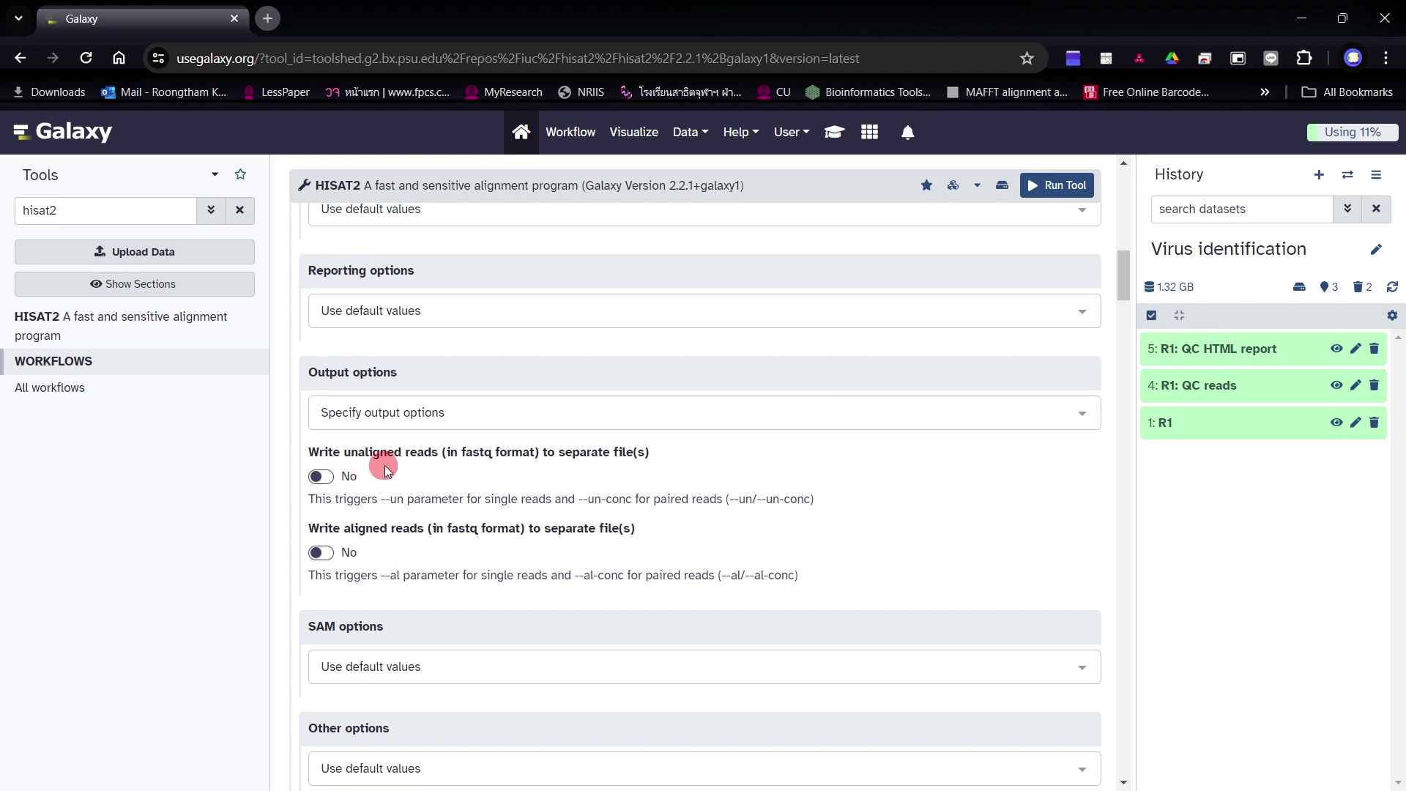
click(321, 480)
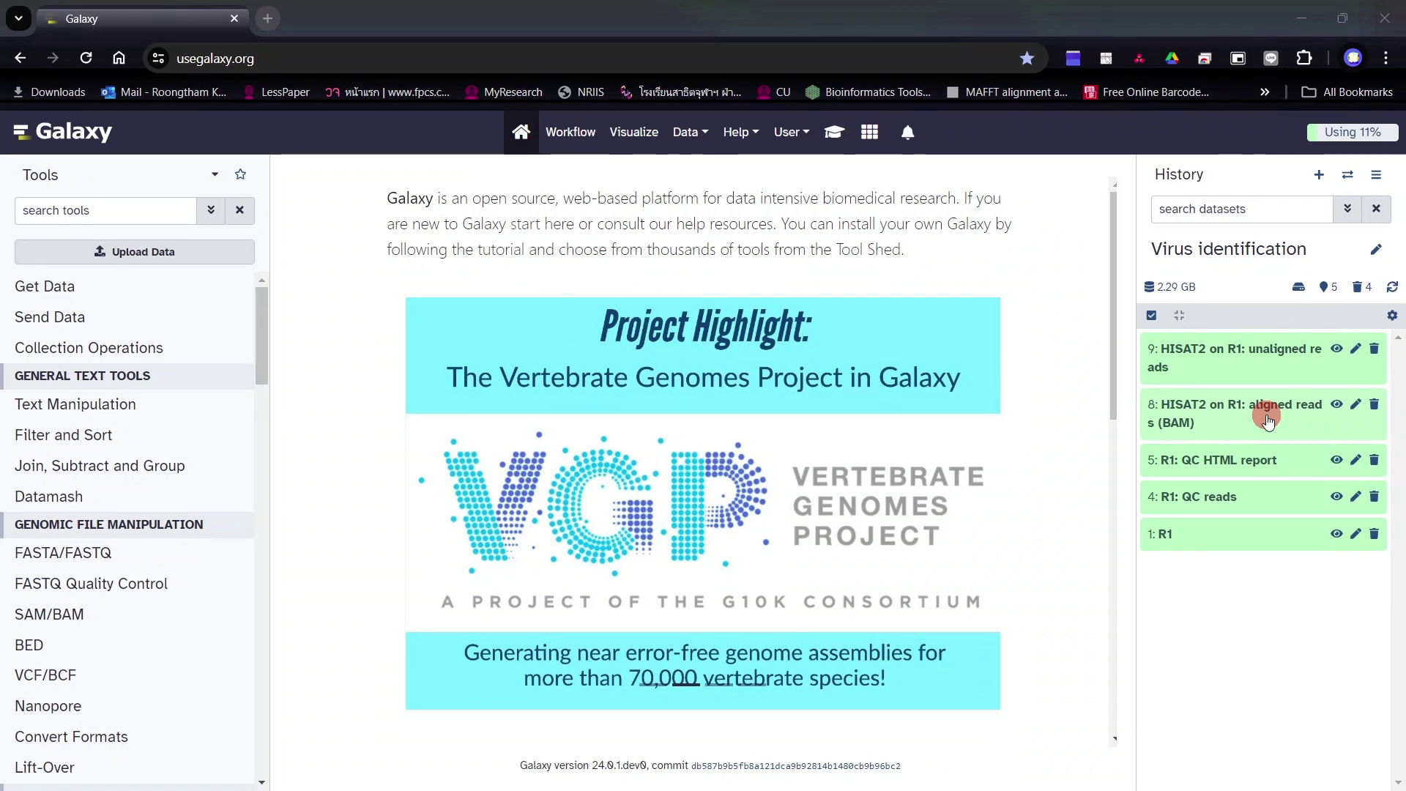
Delete the HISAT2 aligned reads (BAM) dataset from the Virus identification history.
click(1374, 406)
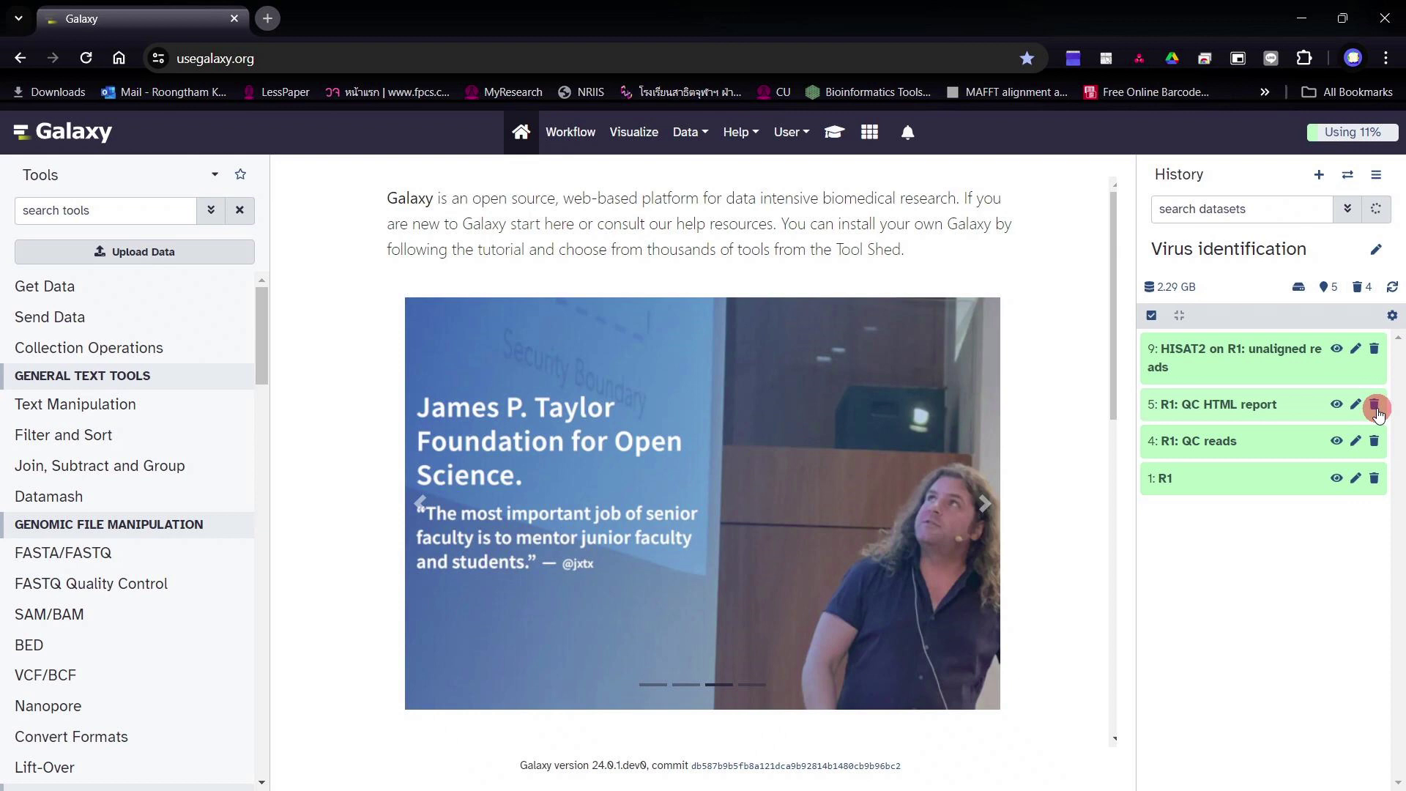
click(1375, 407)
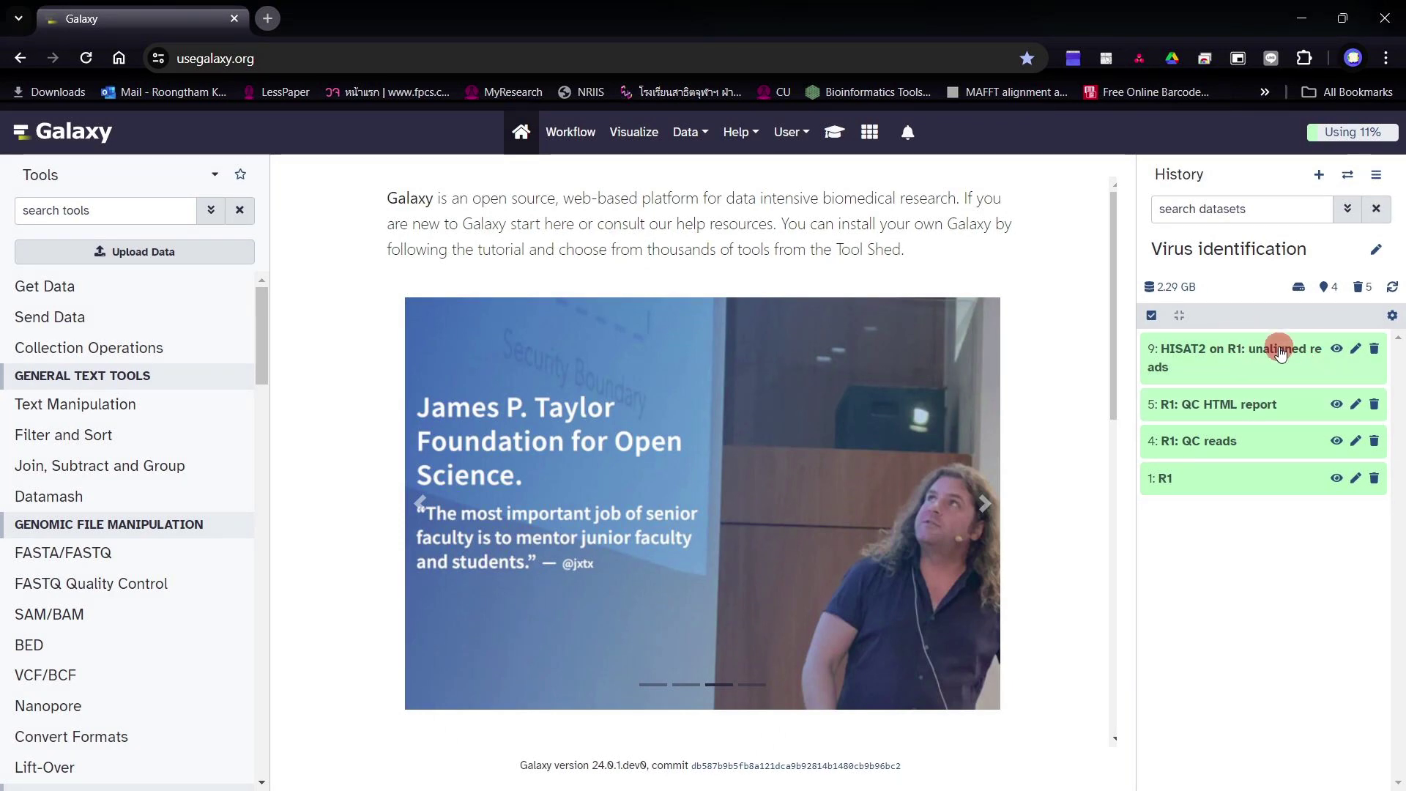
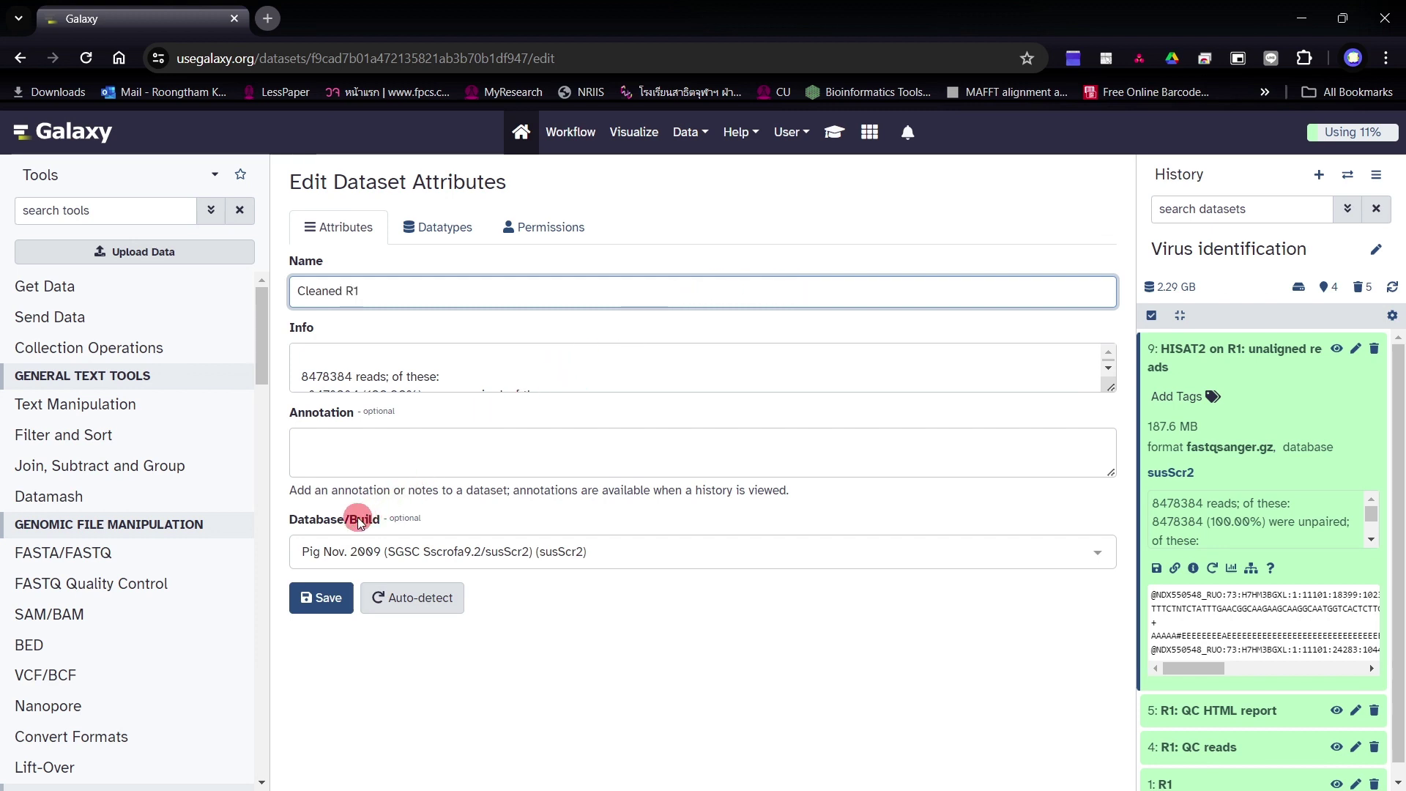
Save the HISAT2 unaligned reads dataset under the name Cleaned R1, collapse its details and return to the Galaxy home page.
click(327, 599)
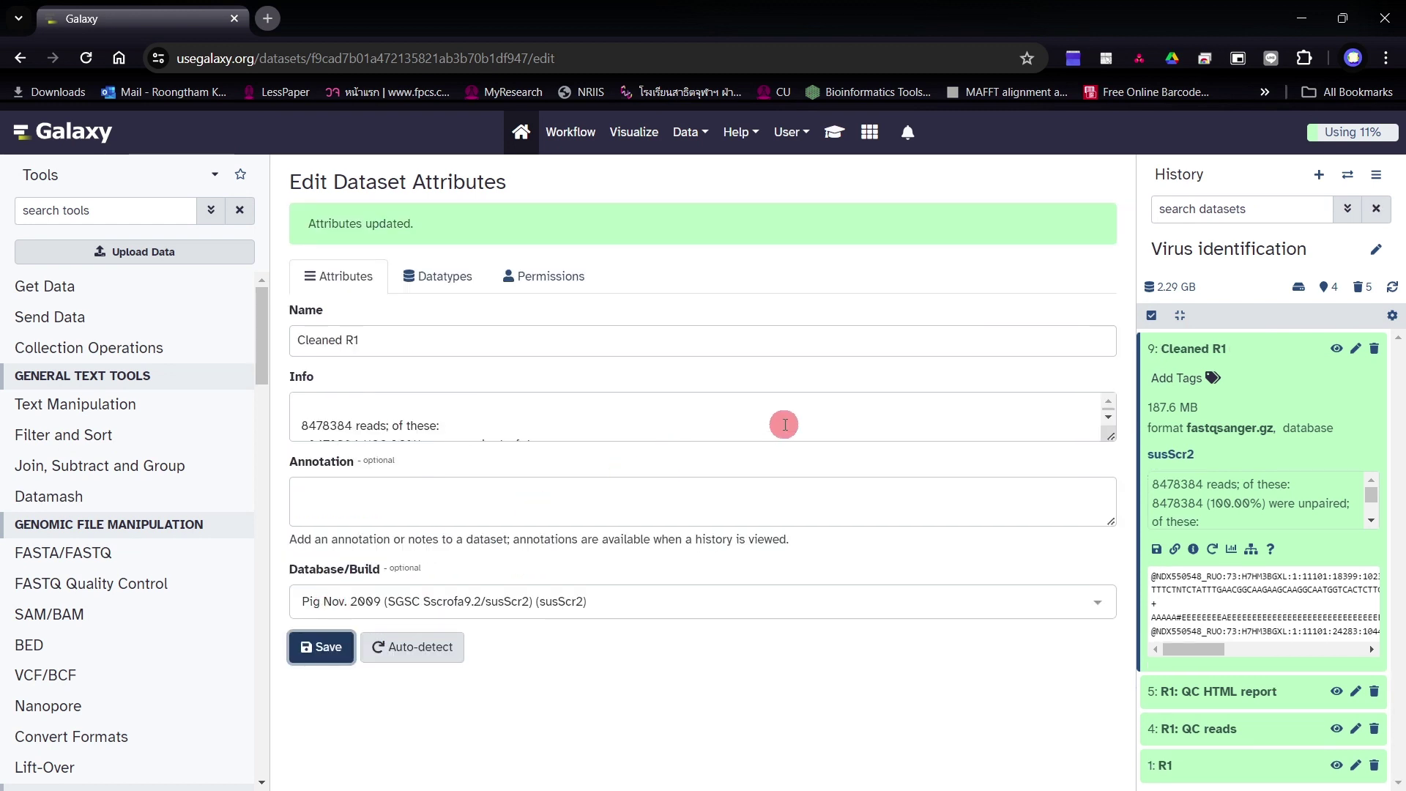
click(1178, 349)
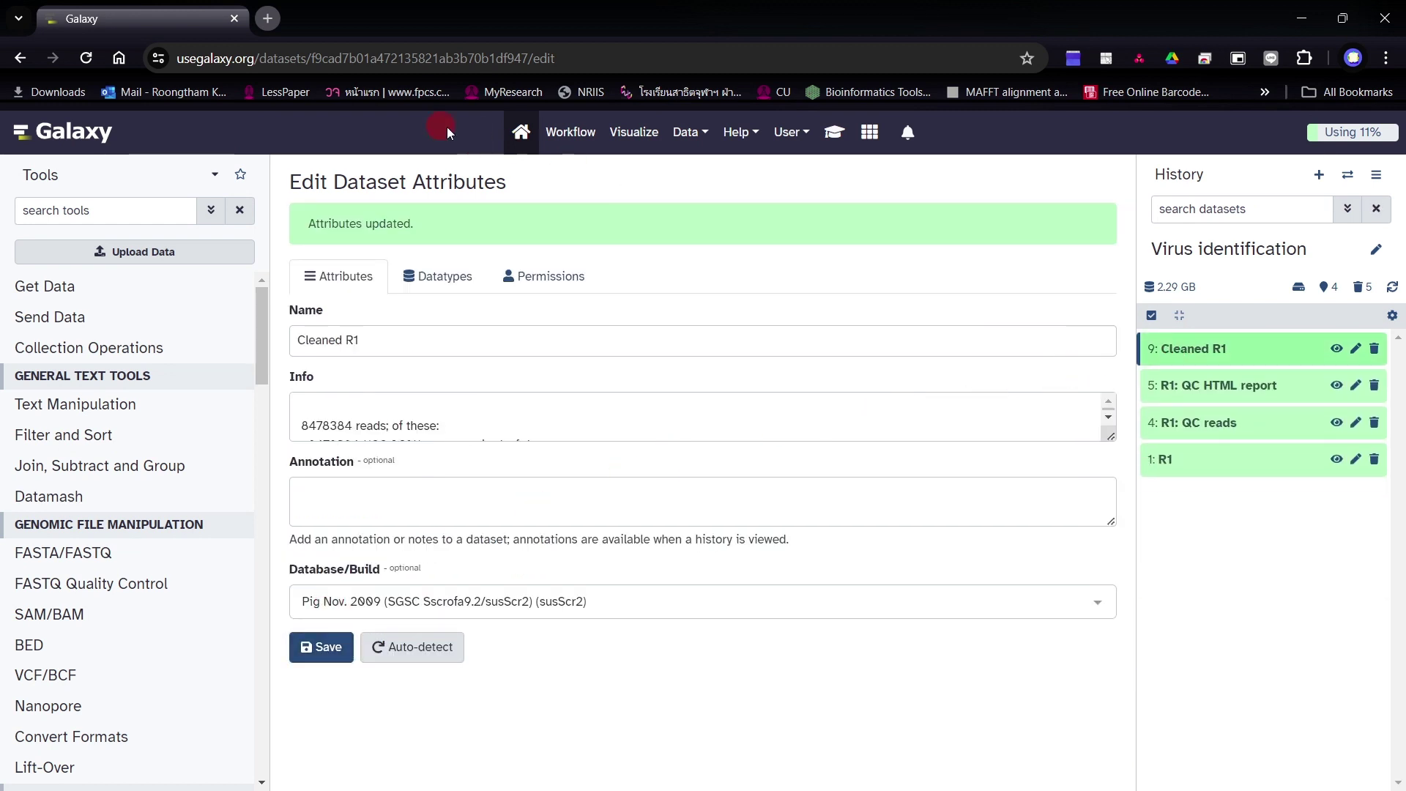
click(520, 134)
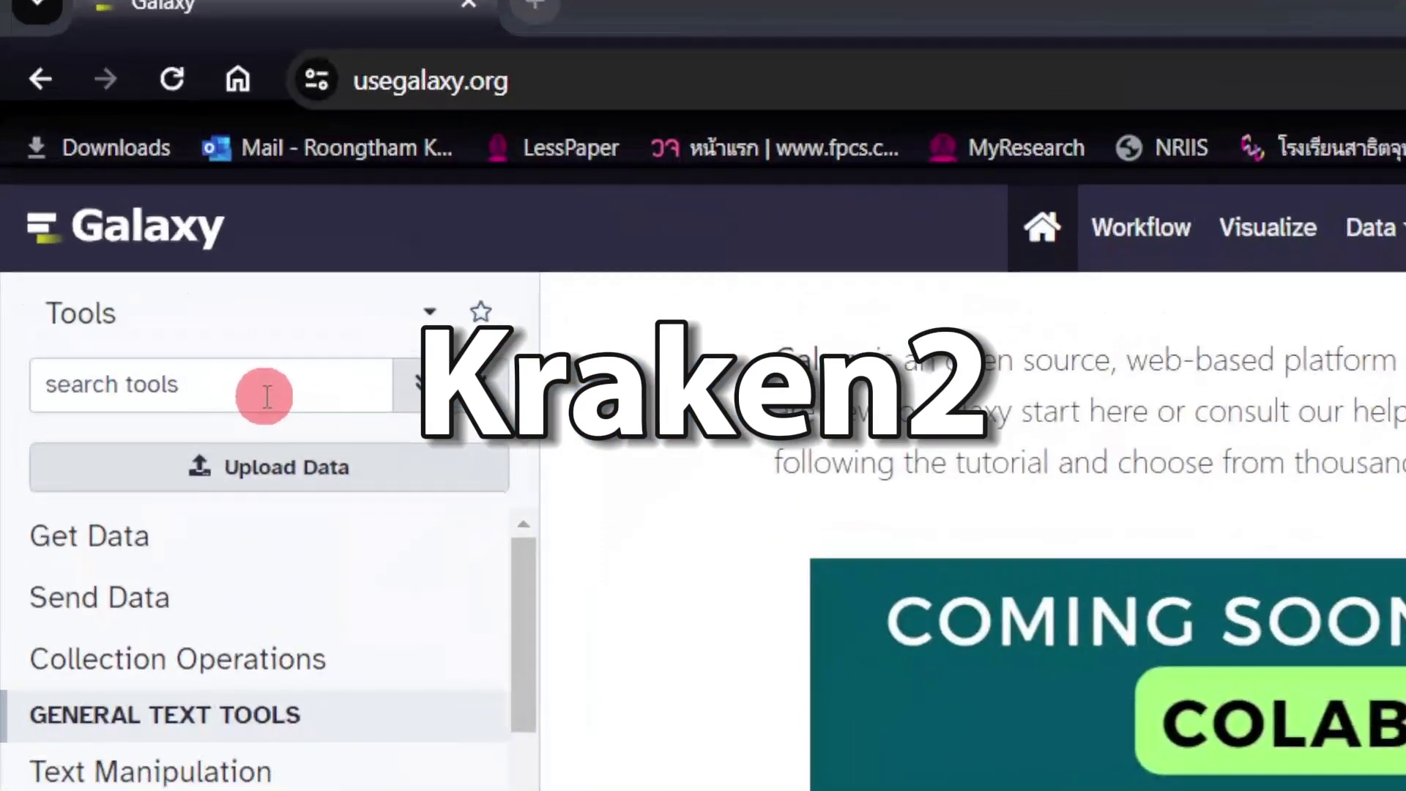
Search the tools for kraken2 and open the Kraken2 taxonomic labelling tool.
click(265, 395)
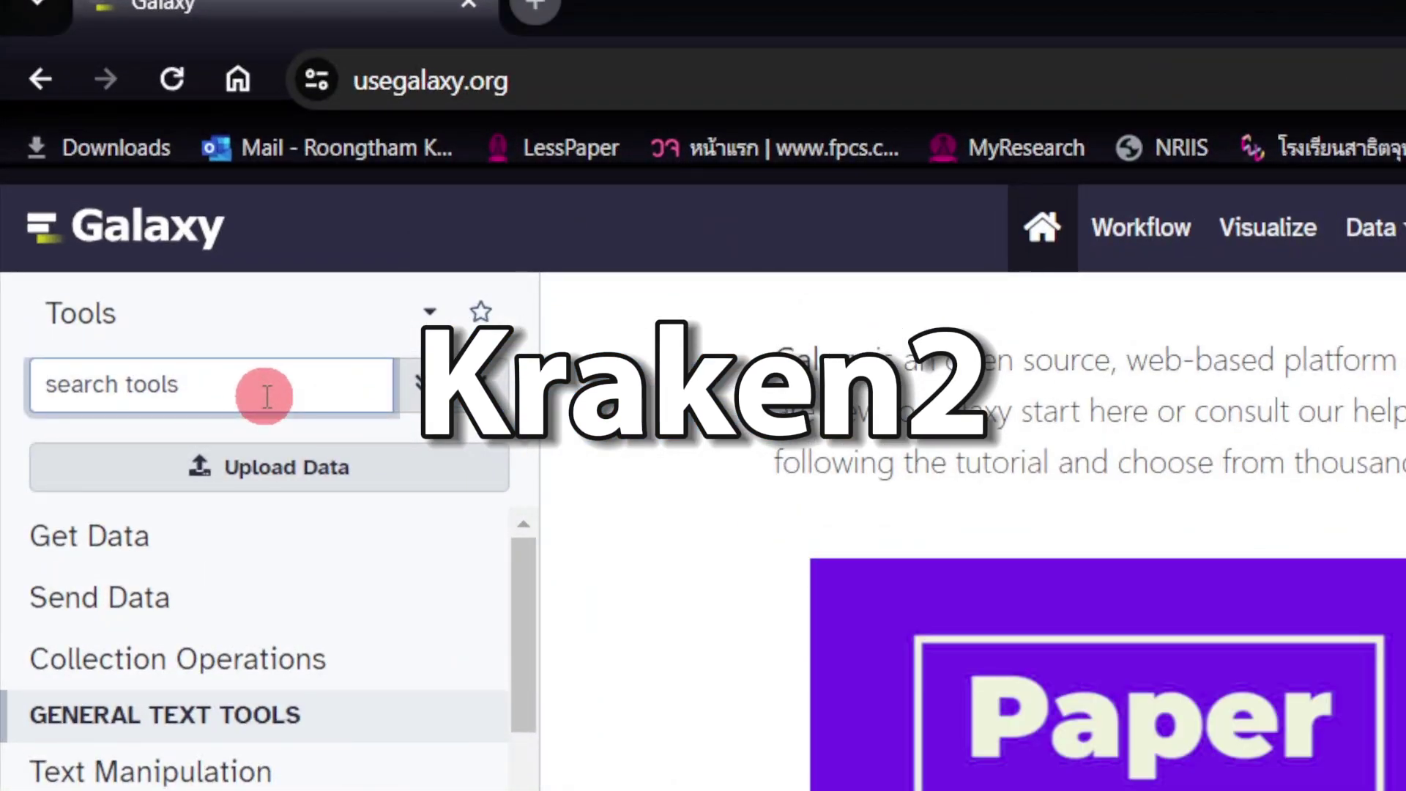
text(kra)
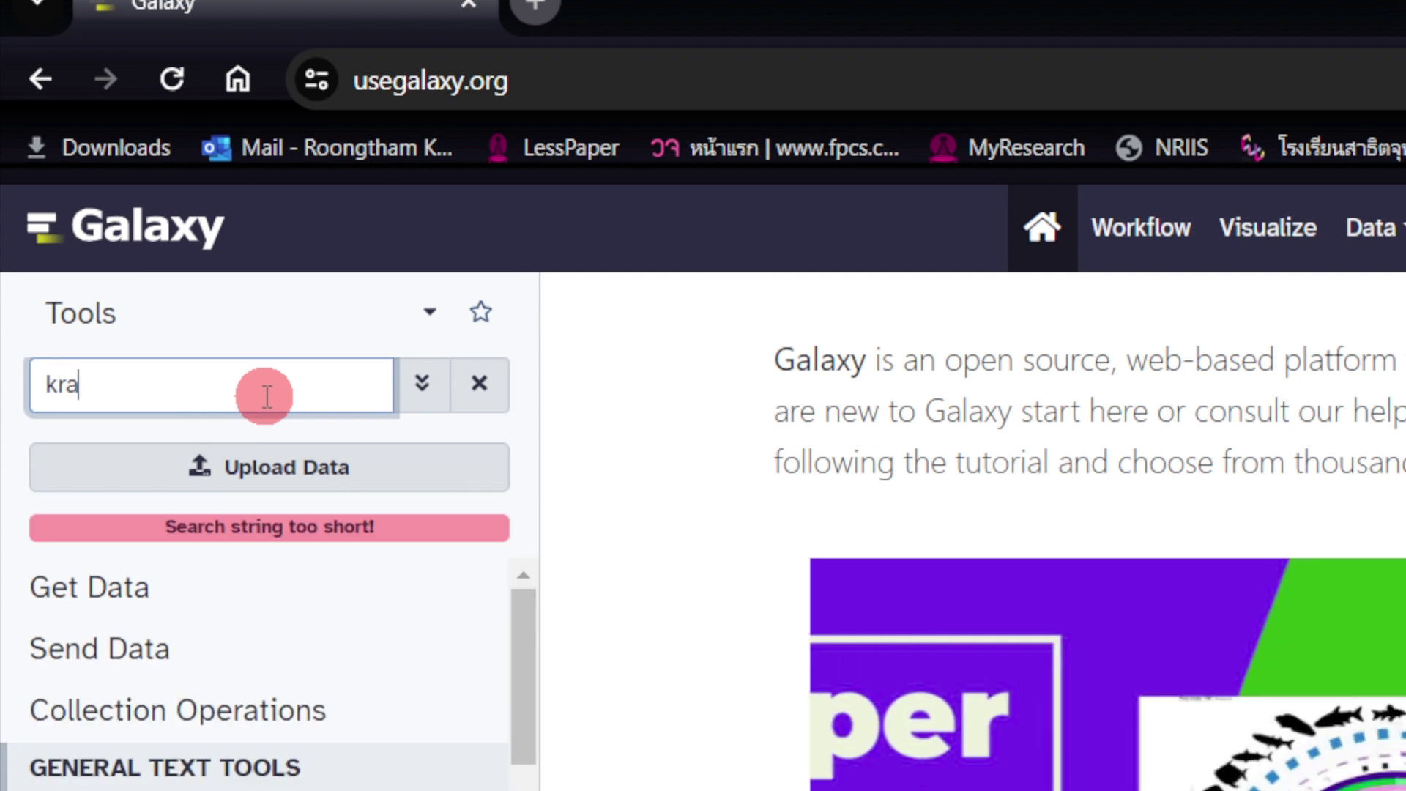
text(ken2)
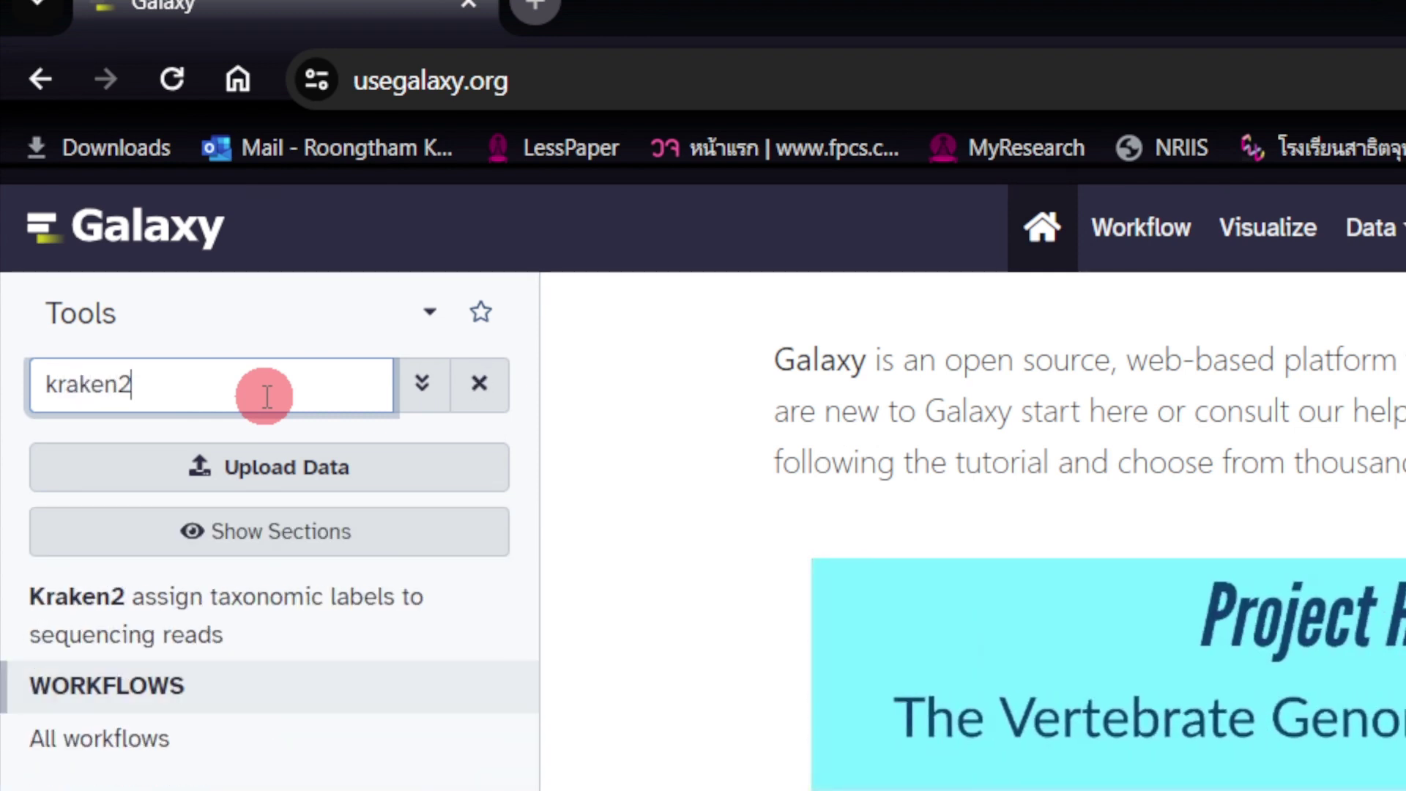
click(306, 621)
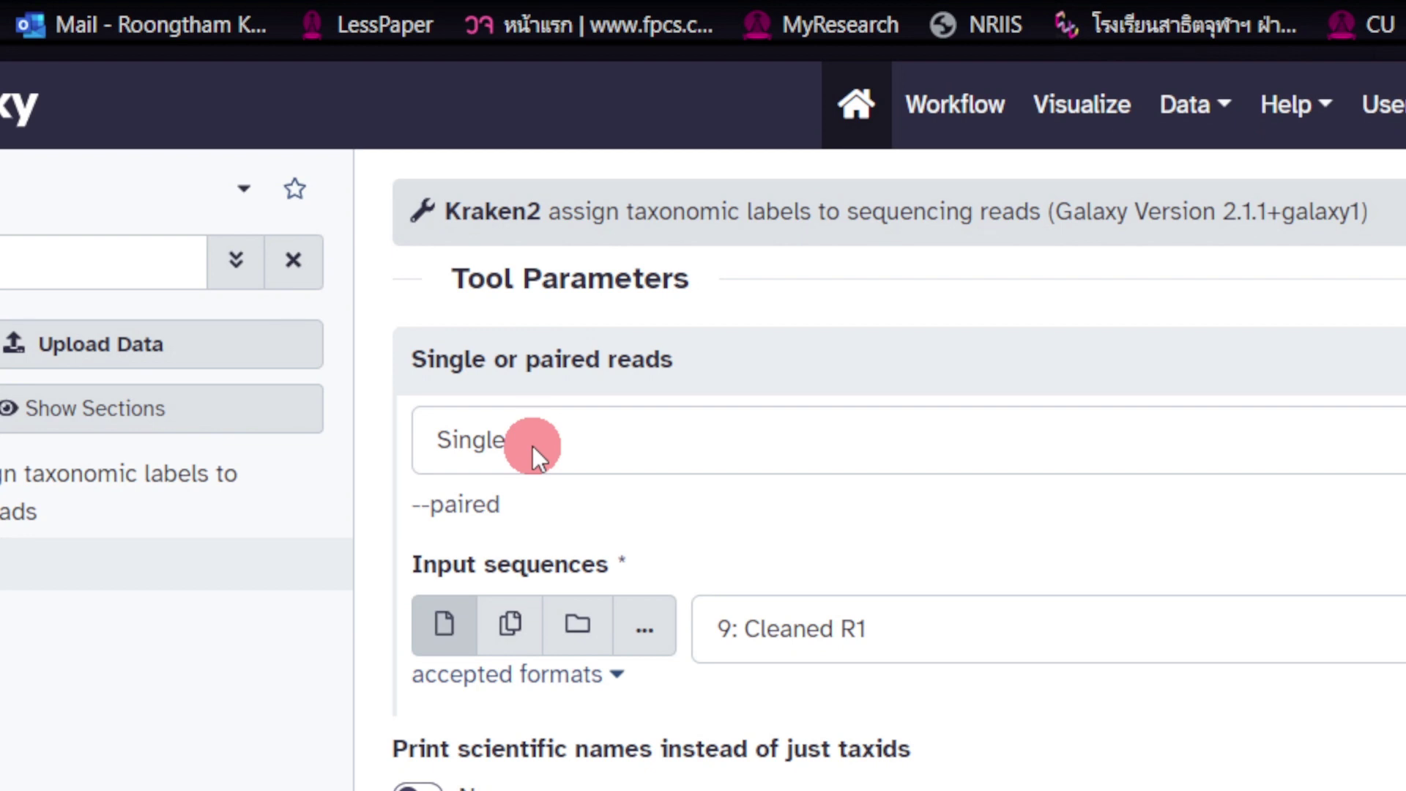
Select the Cleaned R1 dataset as Kraken2's input sequences for single reads.
click(889, 643)
scroll(889, 642, down, 2)
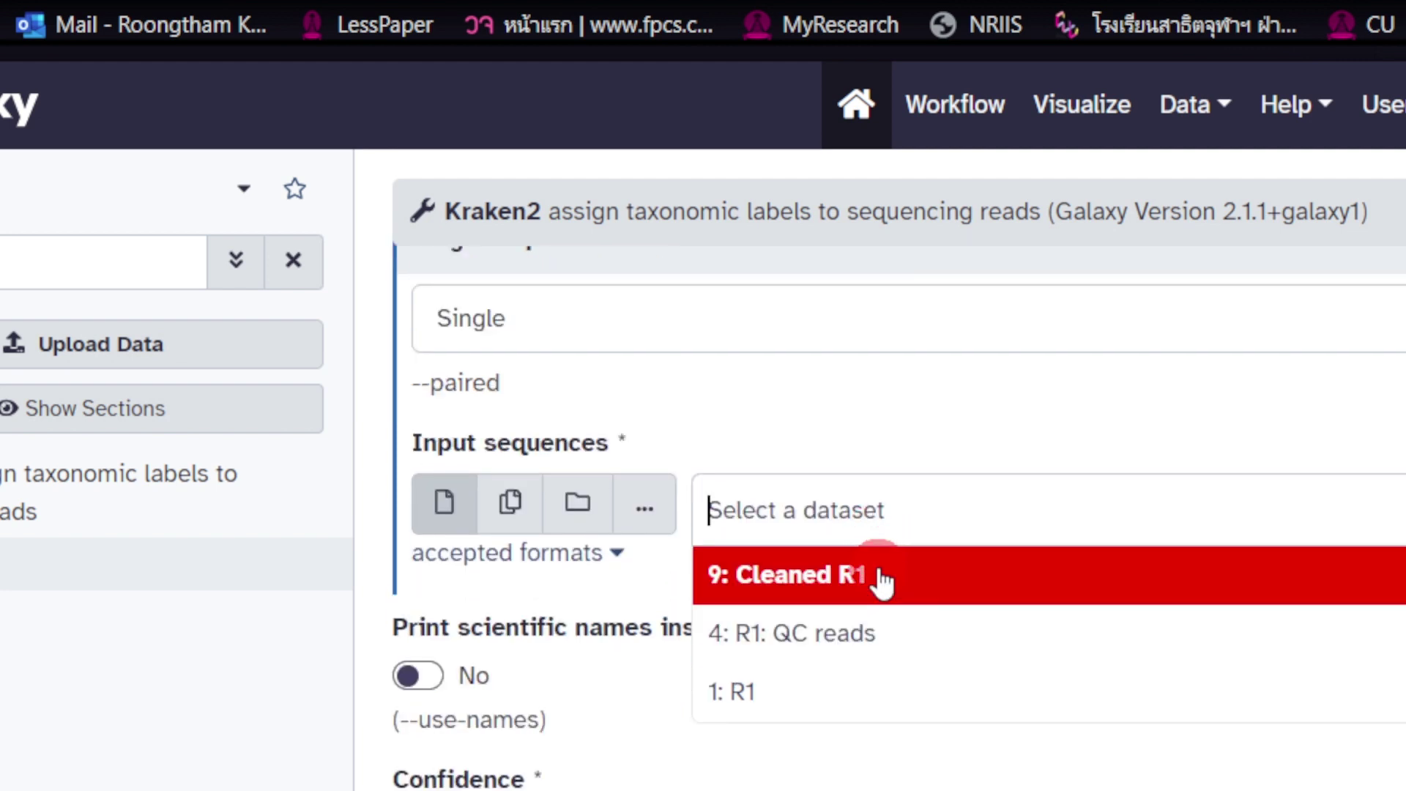
click(807, 598)
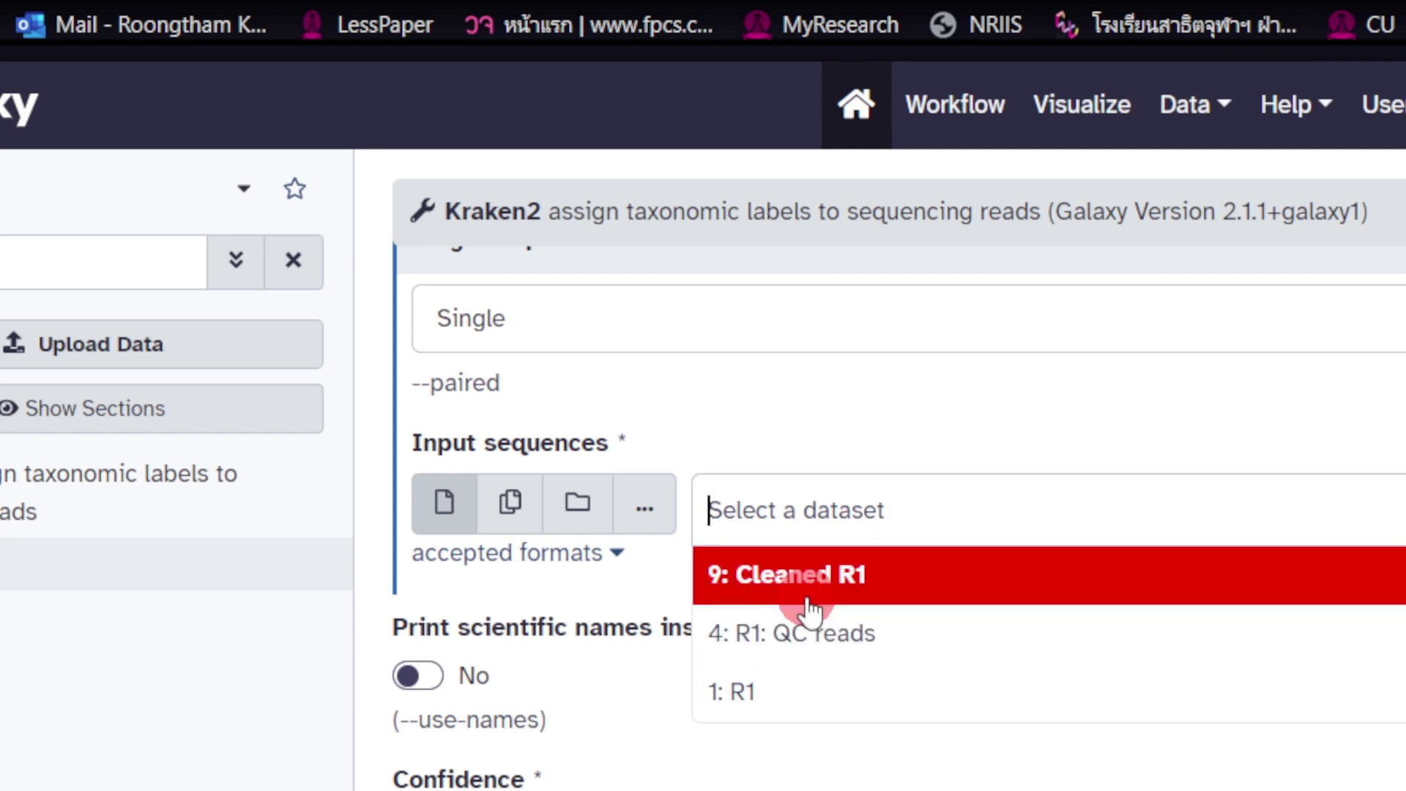
click(809, 599)
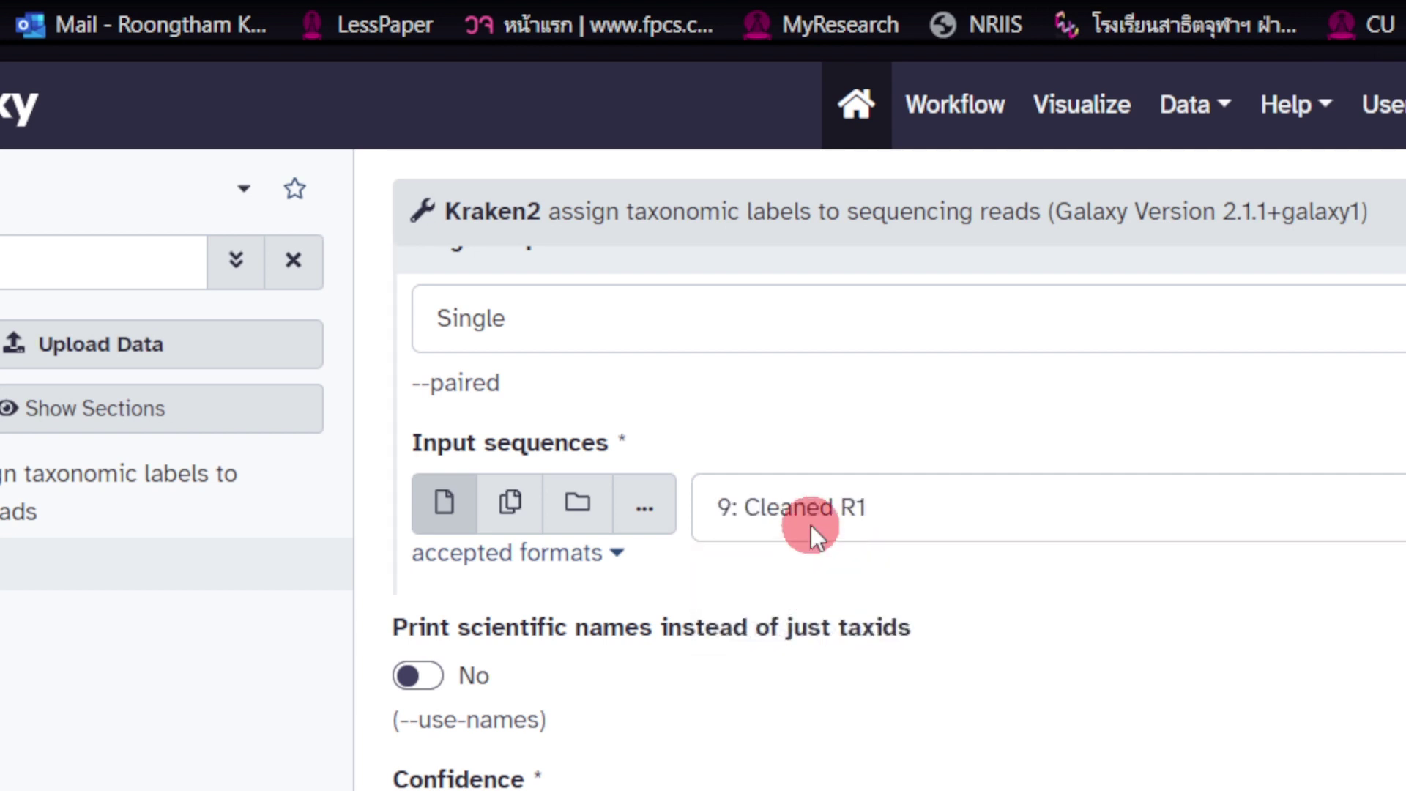
Set the Kraken2 confidence score threshold to 0.5 for classifying Cleaned R1.
scroll(810, 525, down, 3)
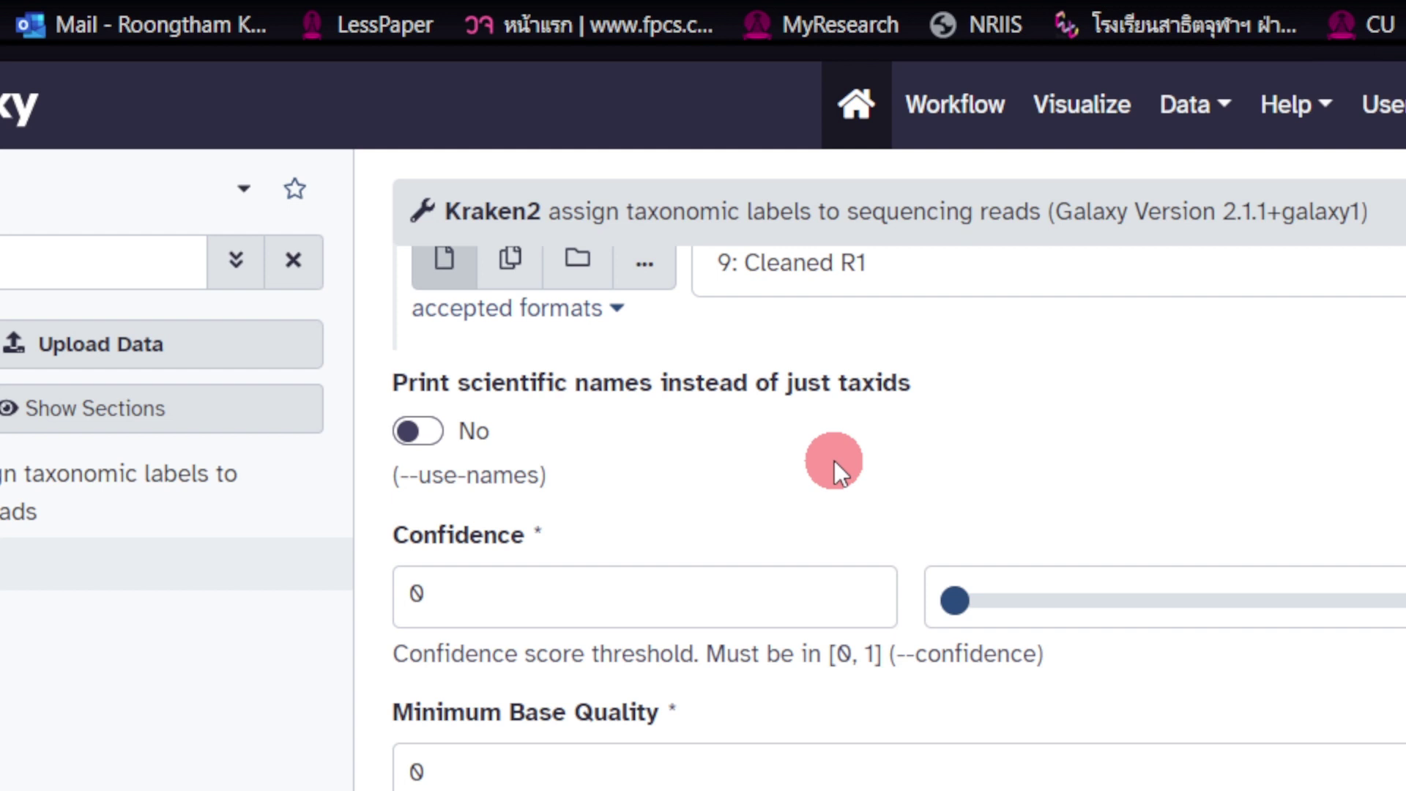
scroll(833, 460, down, 2)
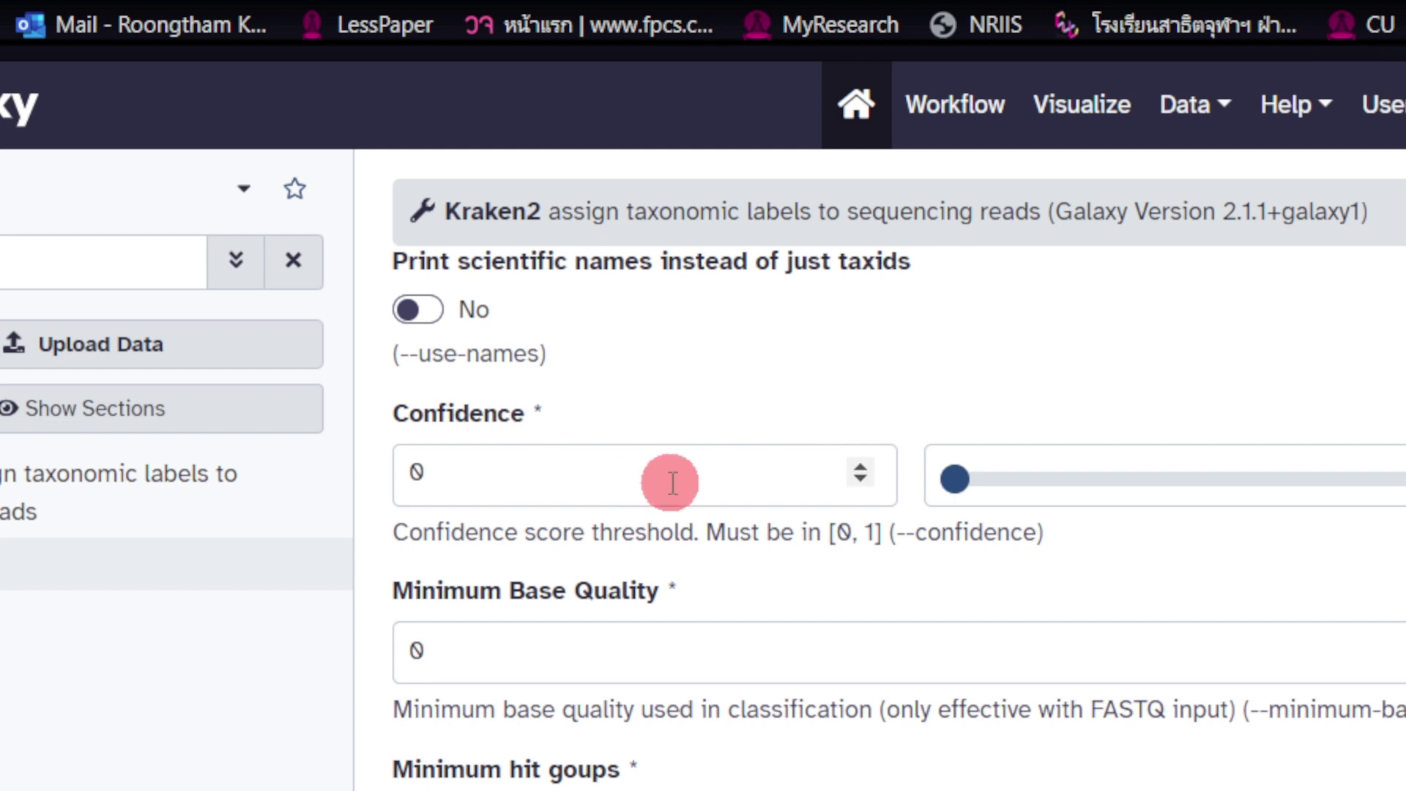
click(861, 470)
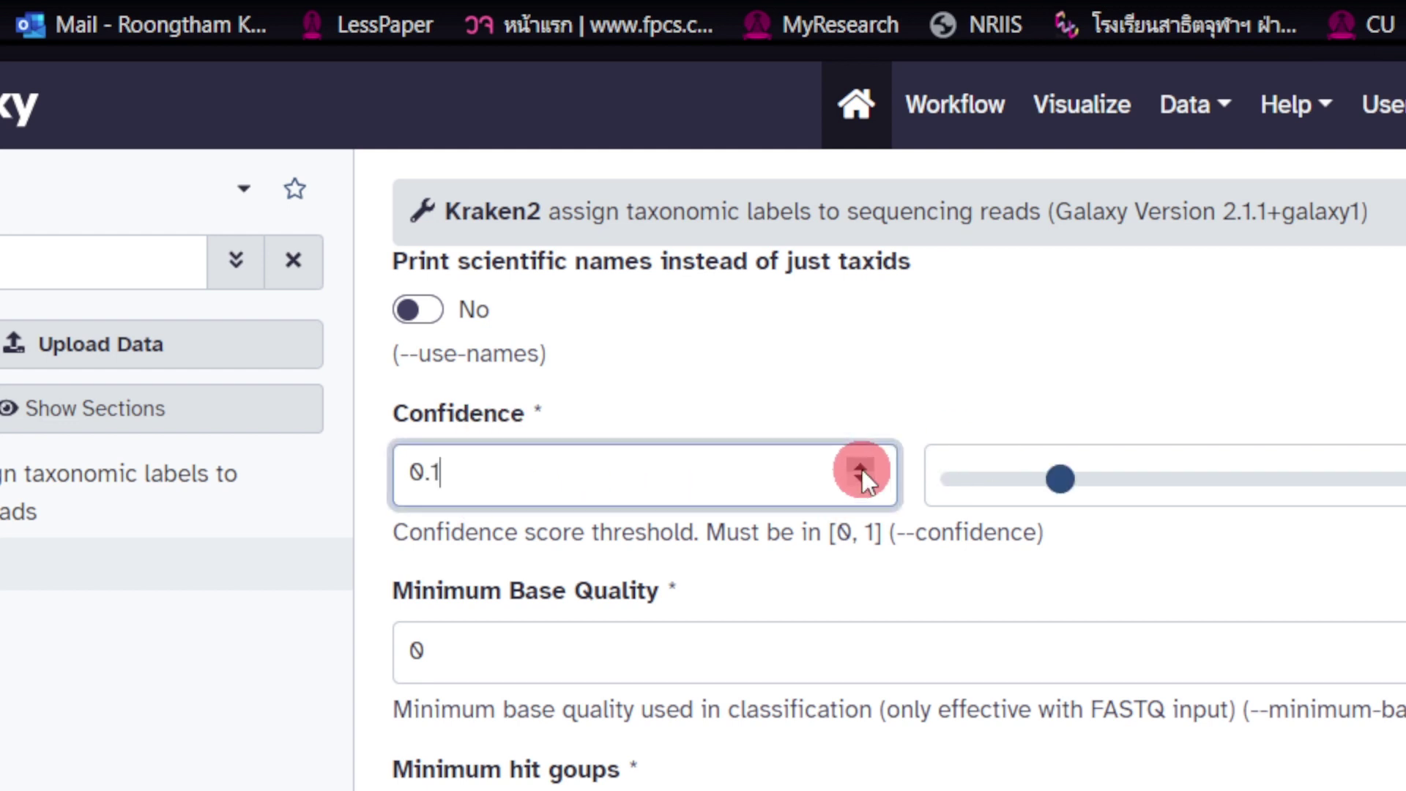
click(862, 468)
click(862, 469)
click(862, 482)
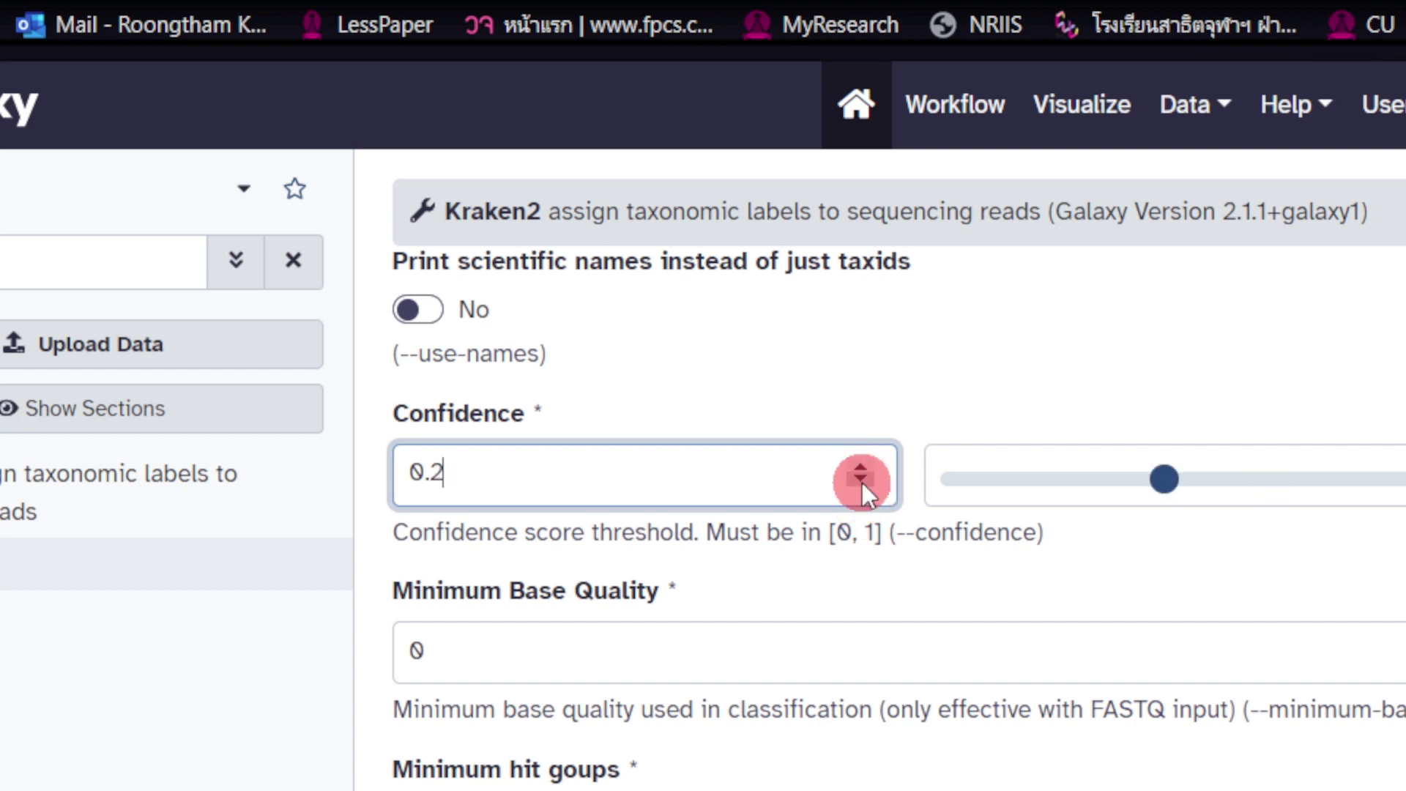
drag(1164, 477, 1393, 486)
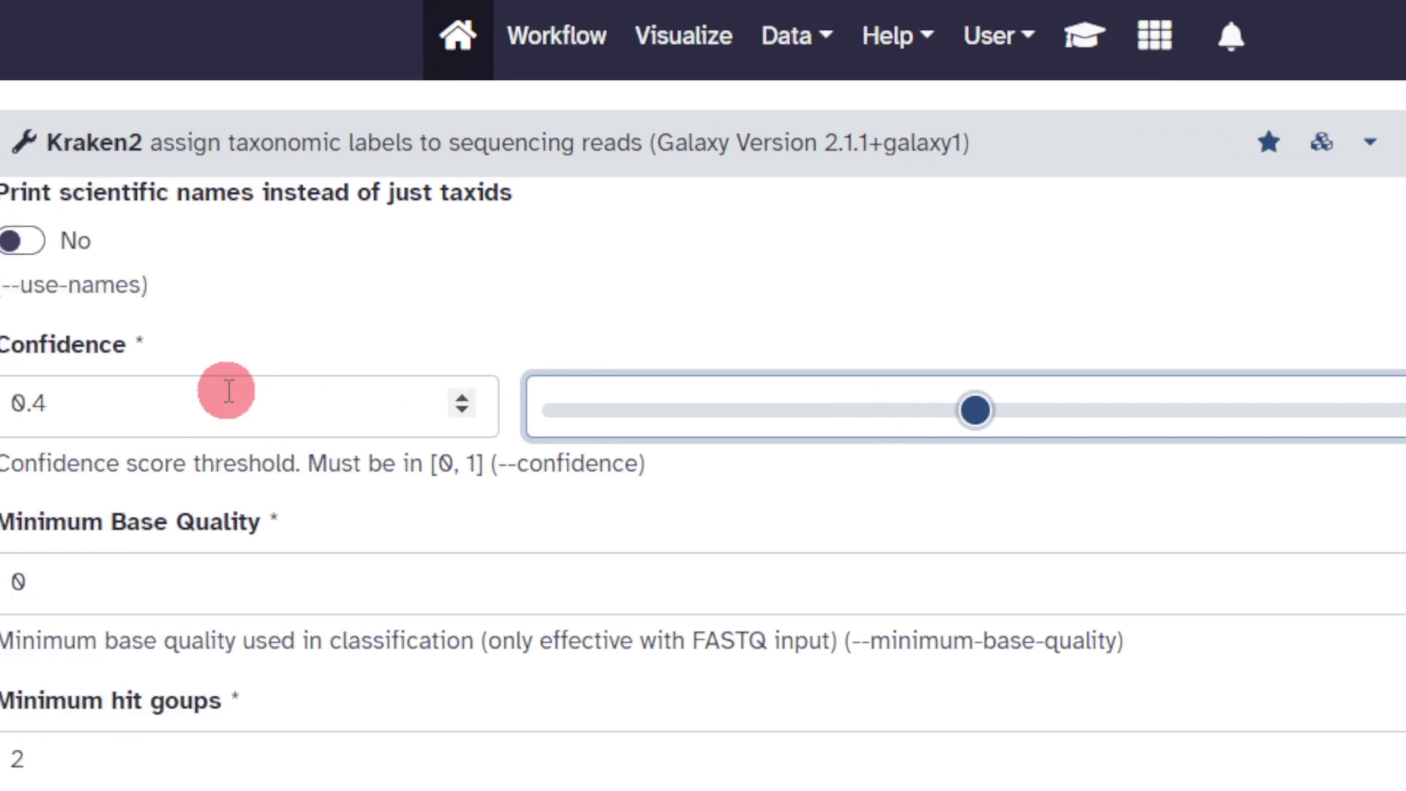
click(232, 399)
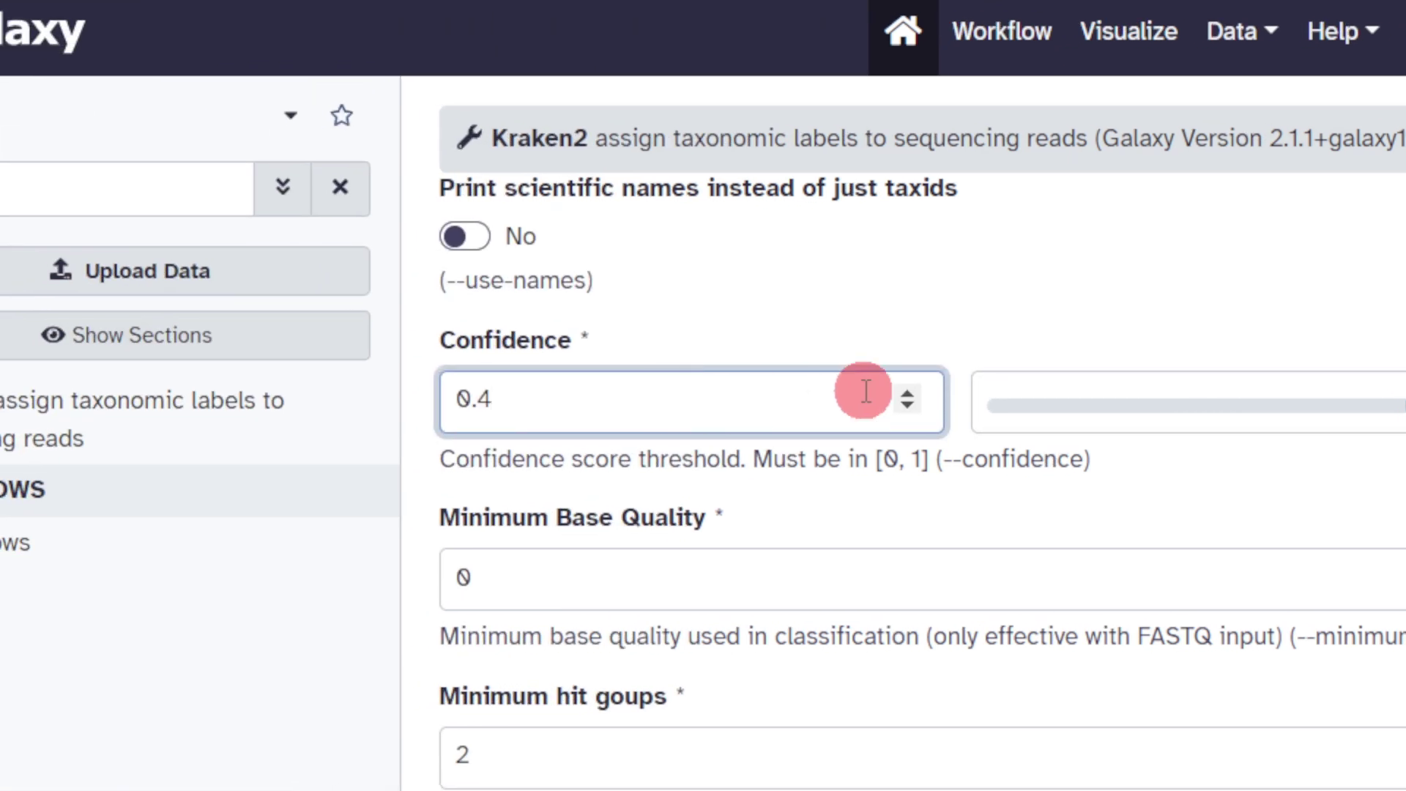
click(905, 394)
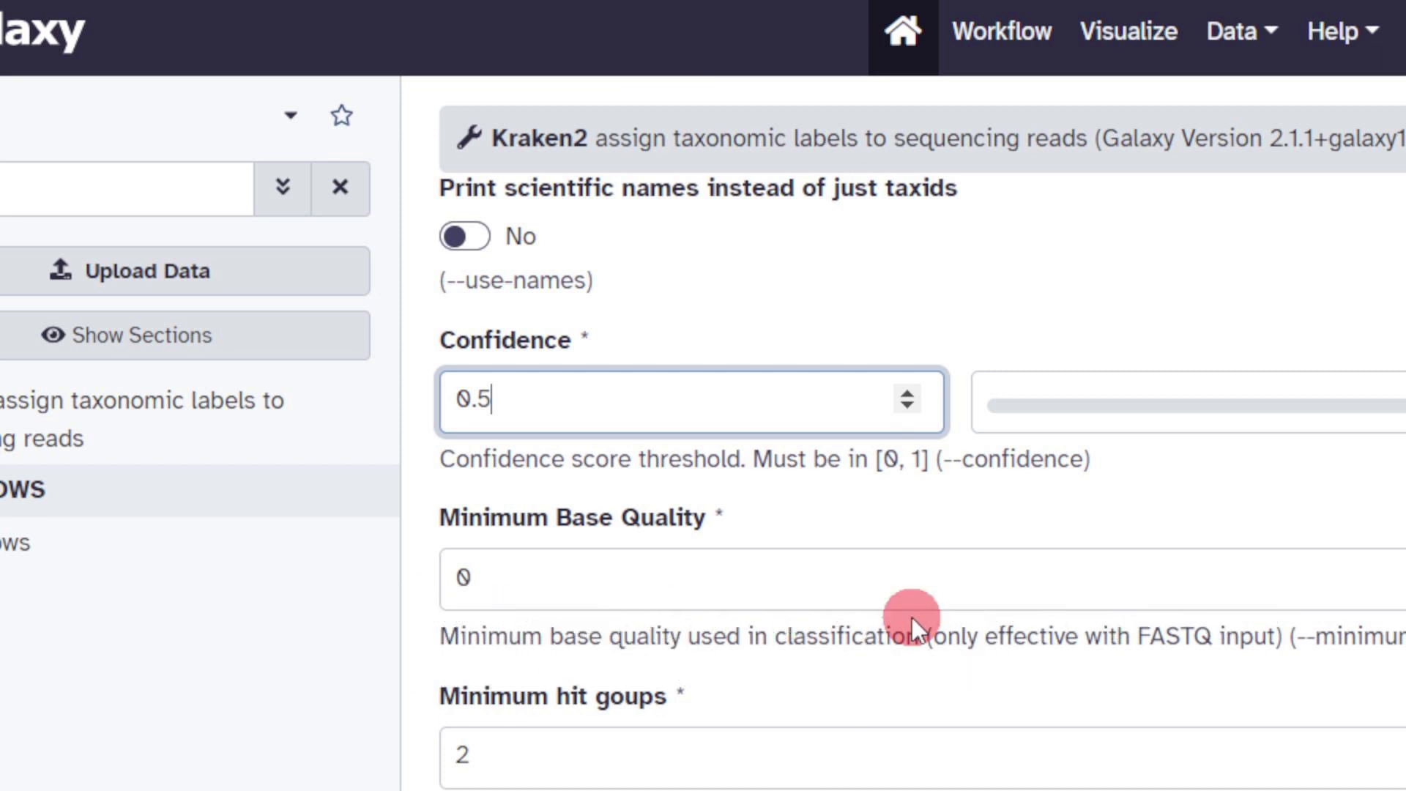
Choose Prebuilt Refseq indexes: Viral as the Kraken2 database for the classification.
scroll(911, 617, down, 5)
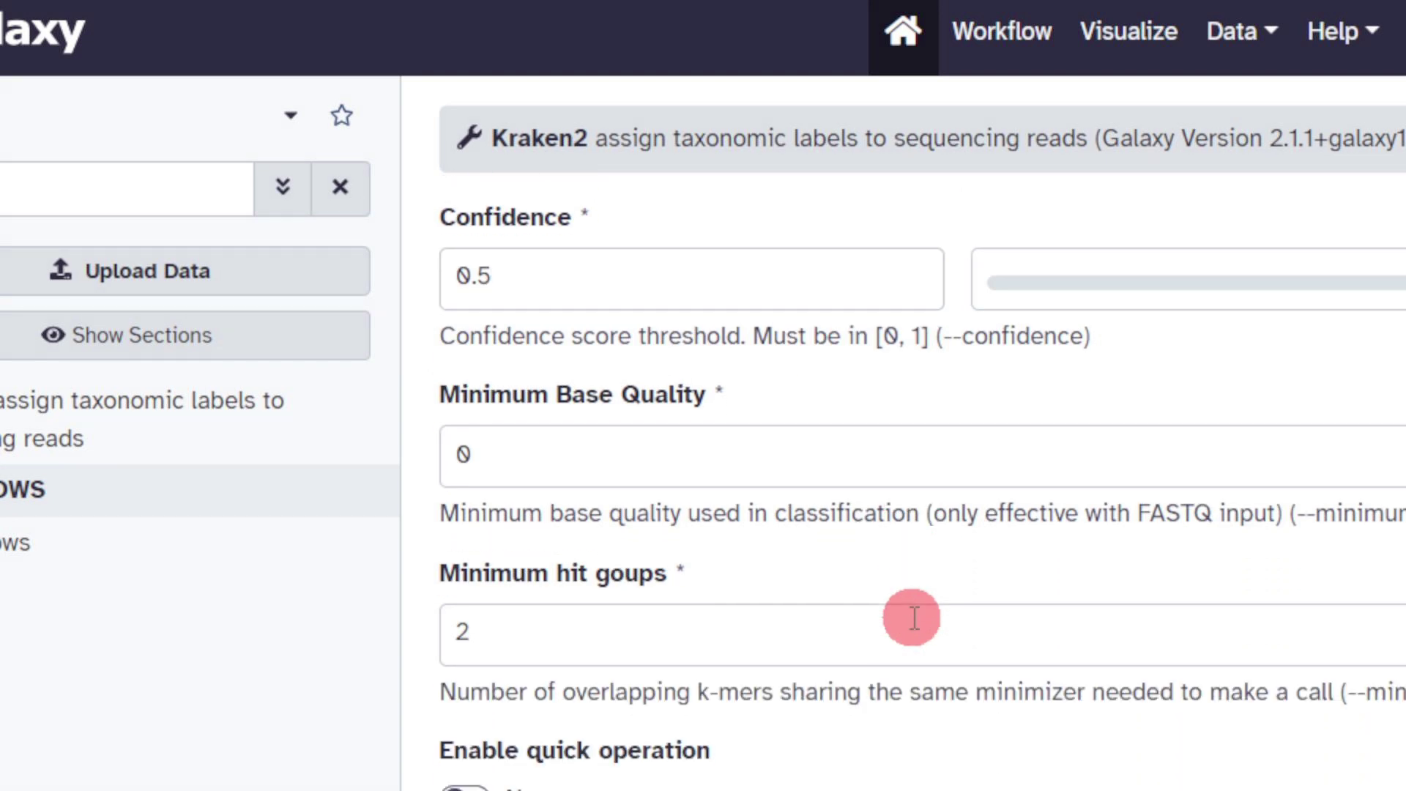
scroll(911, 617, down, 5)
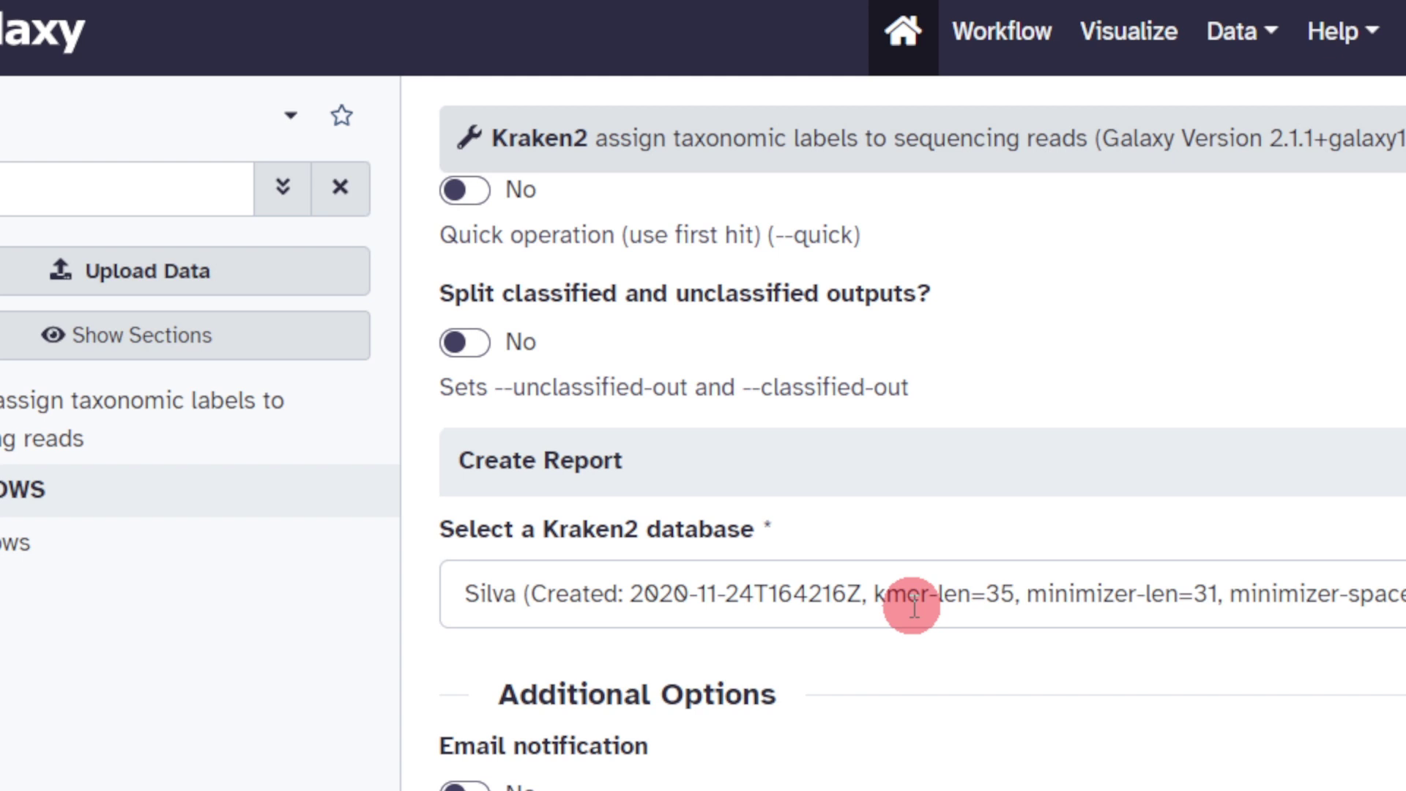
click(913, 605)
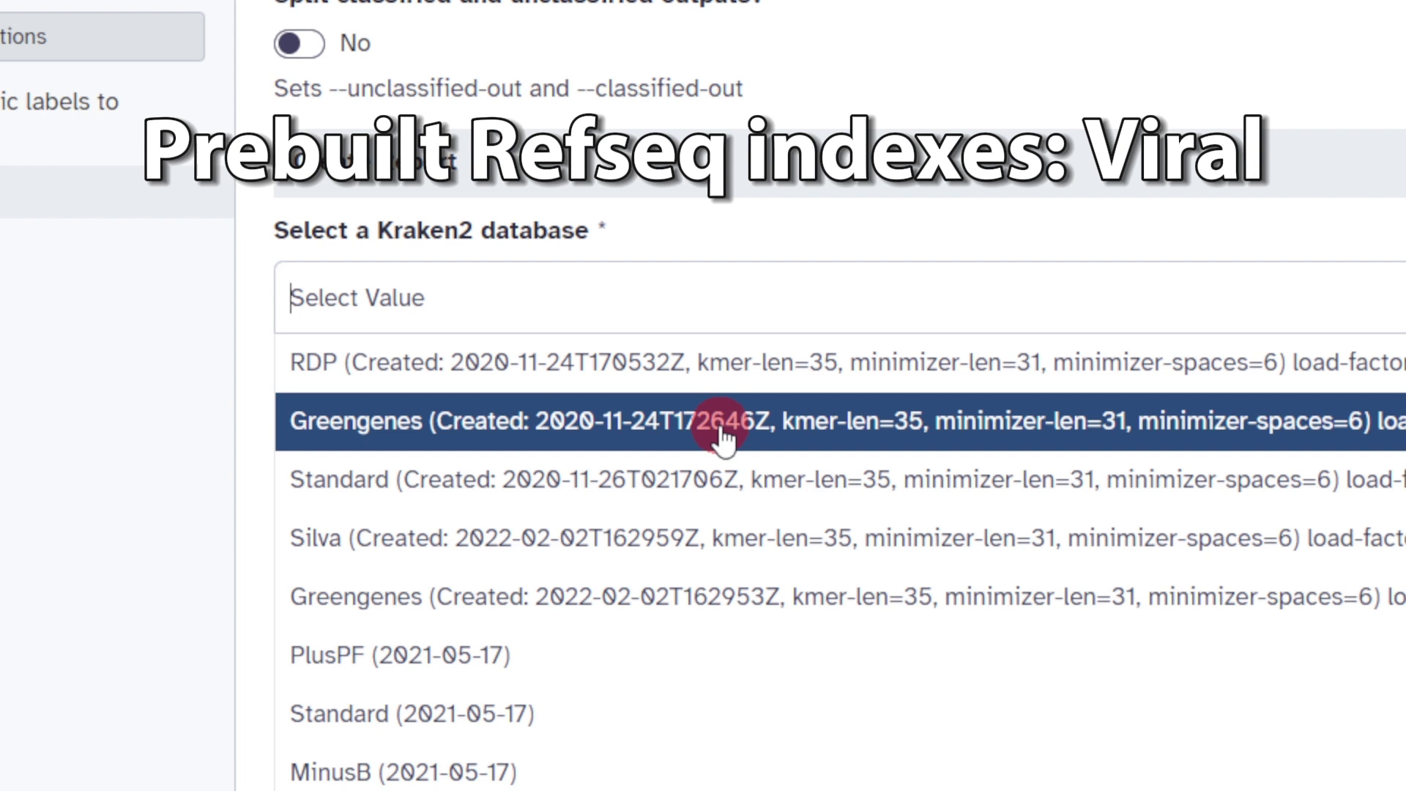
scroll(718, 524, down, 2)
scroll(717, 526, down, 5)
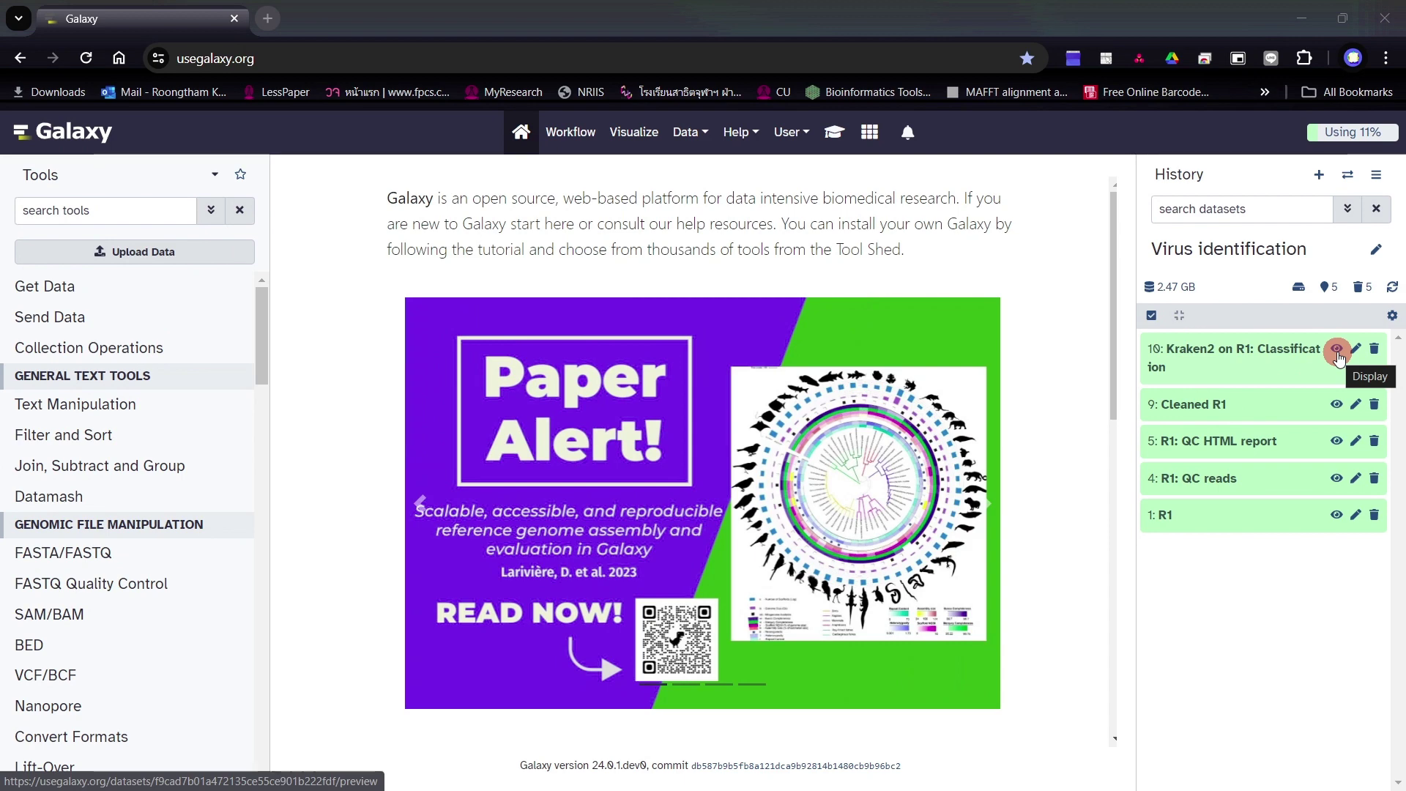
View the Kraken2 classification dataset and find the Convert Kraken data to Galaxy taxonomy representation tool by searching for convert kraken.
click(1338, 357)
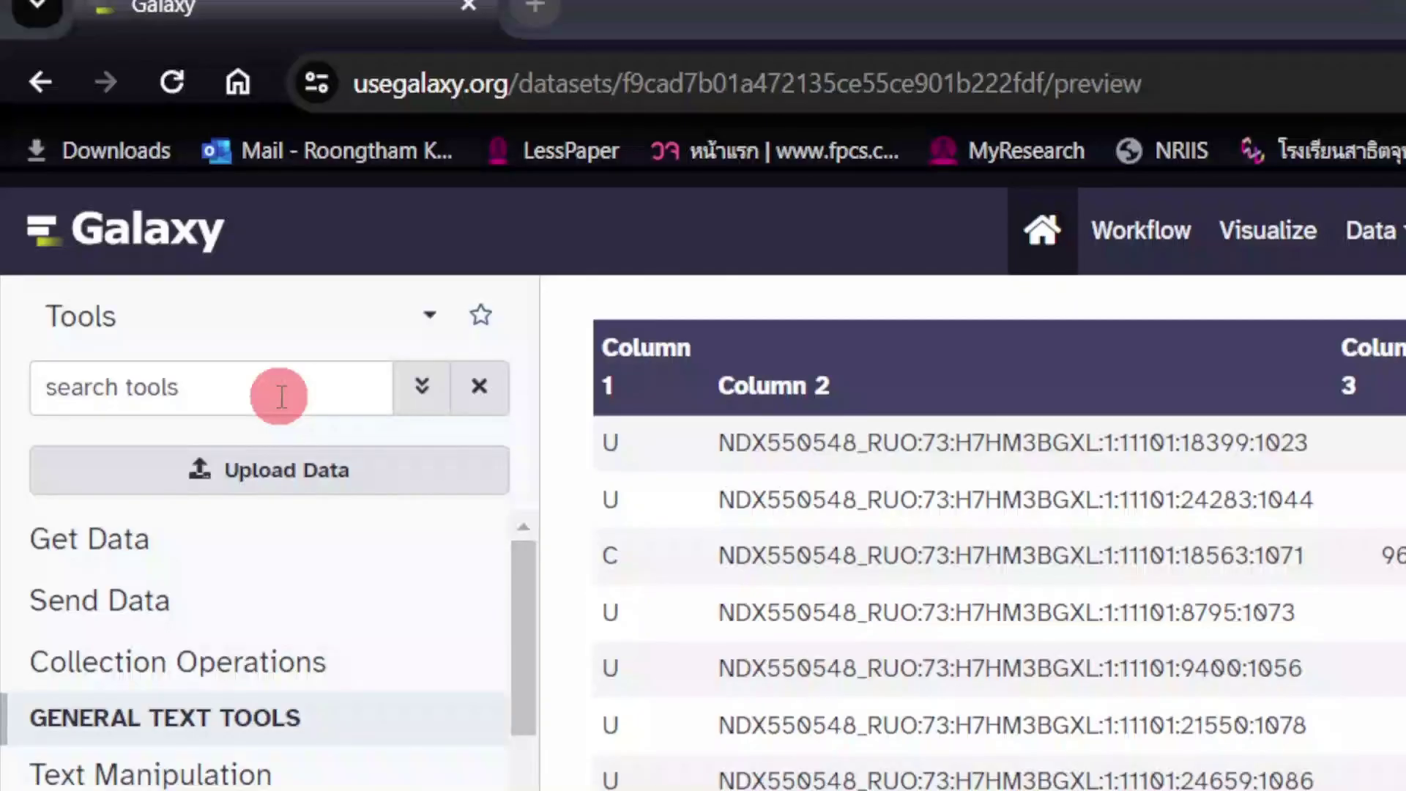
click(141, 214)
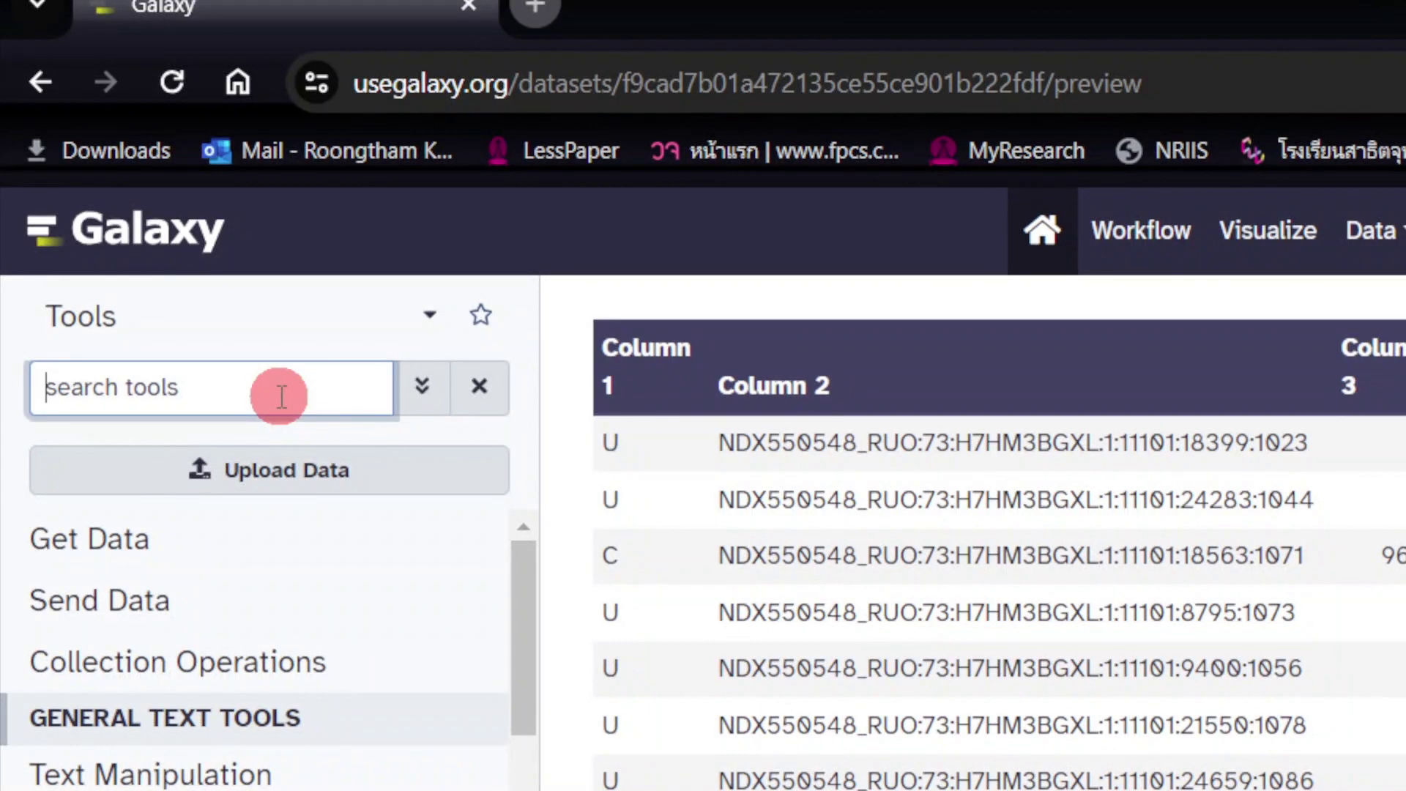
text(convert)
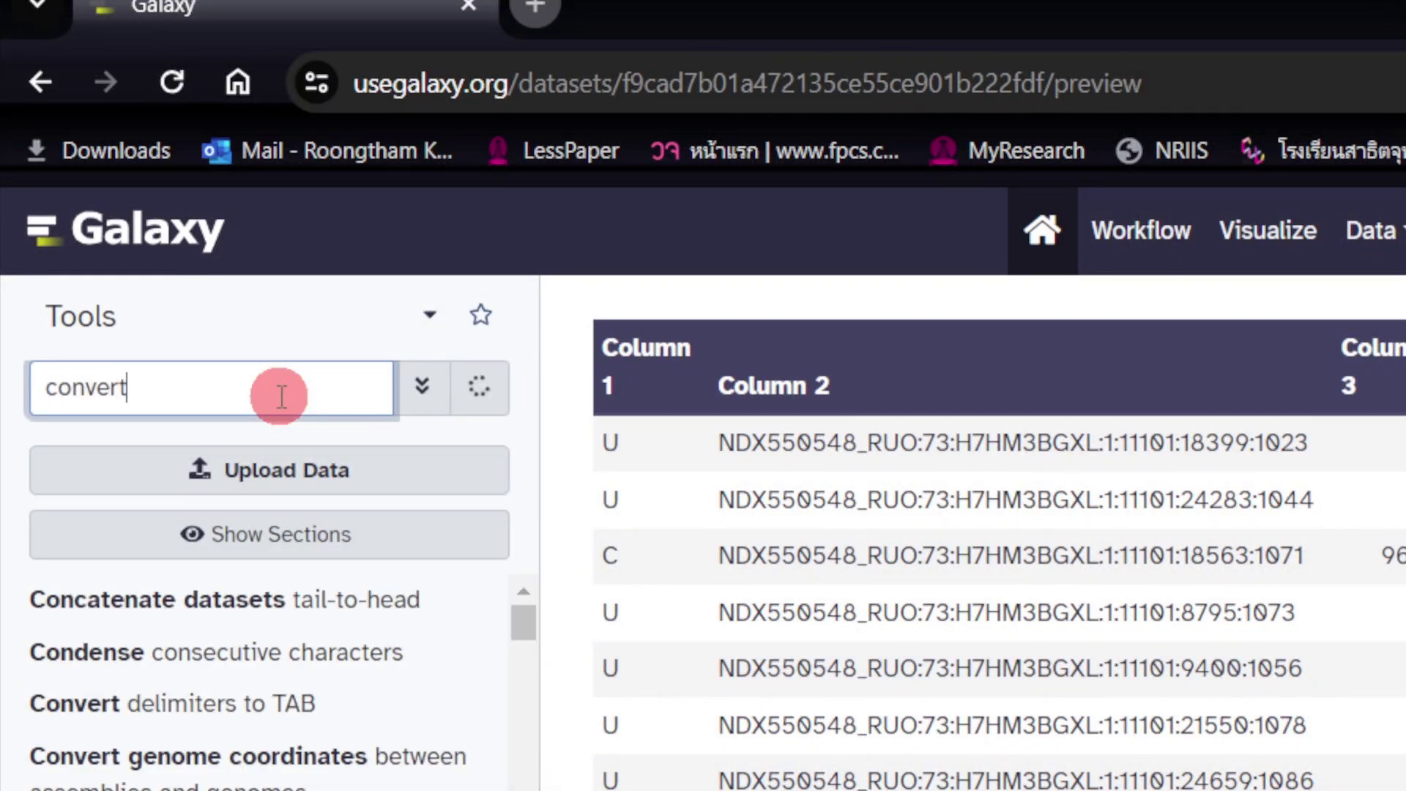
text( kraken)
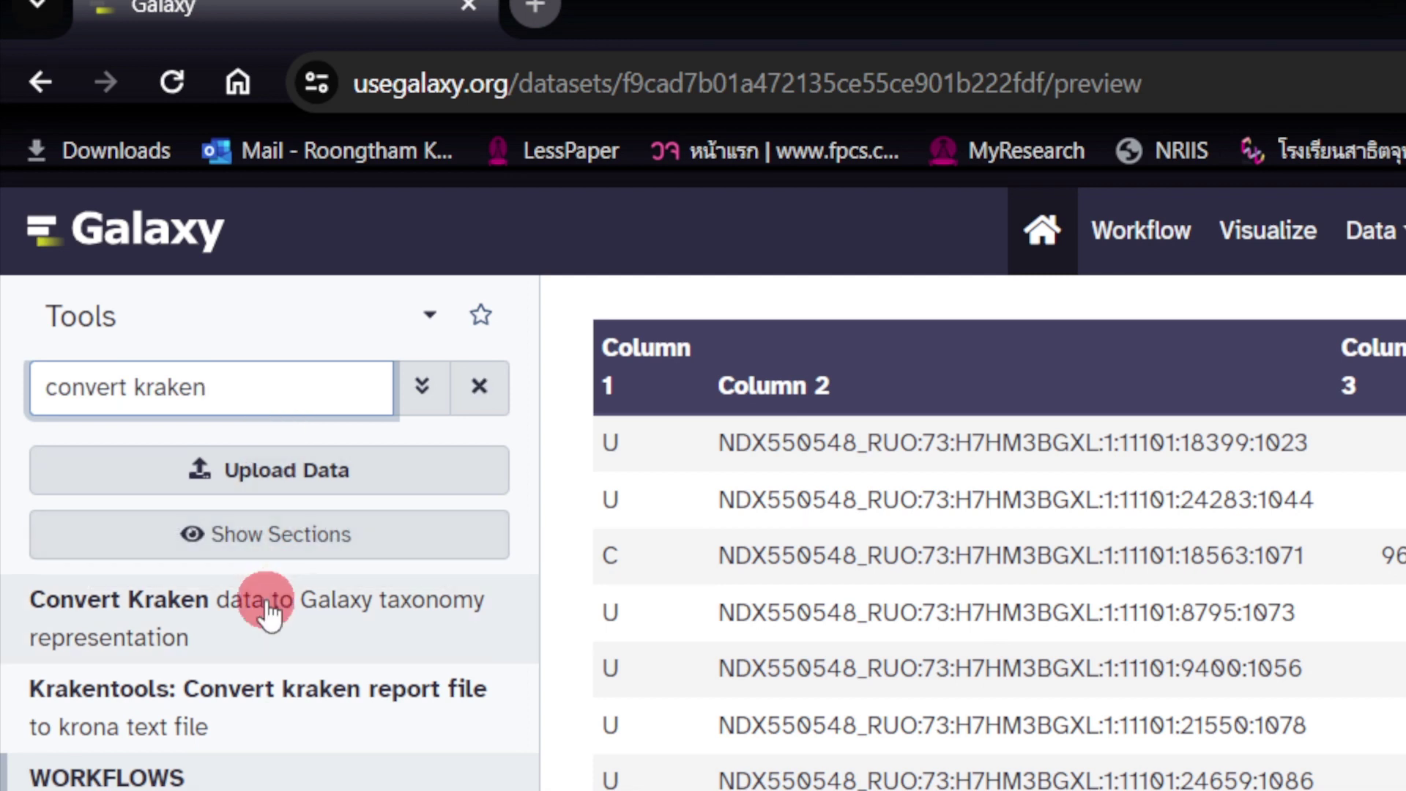
click(268, 630)
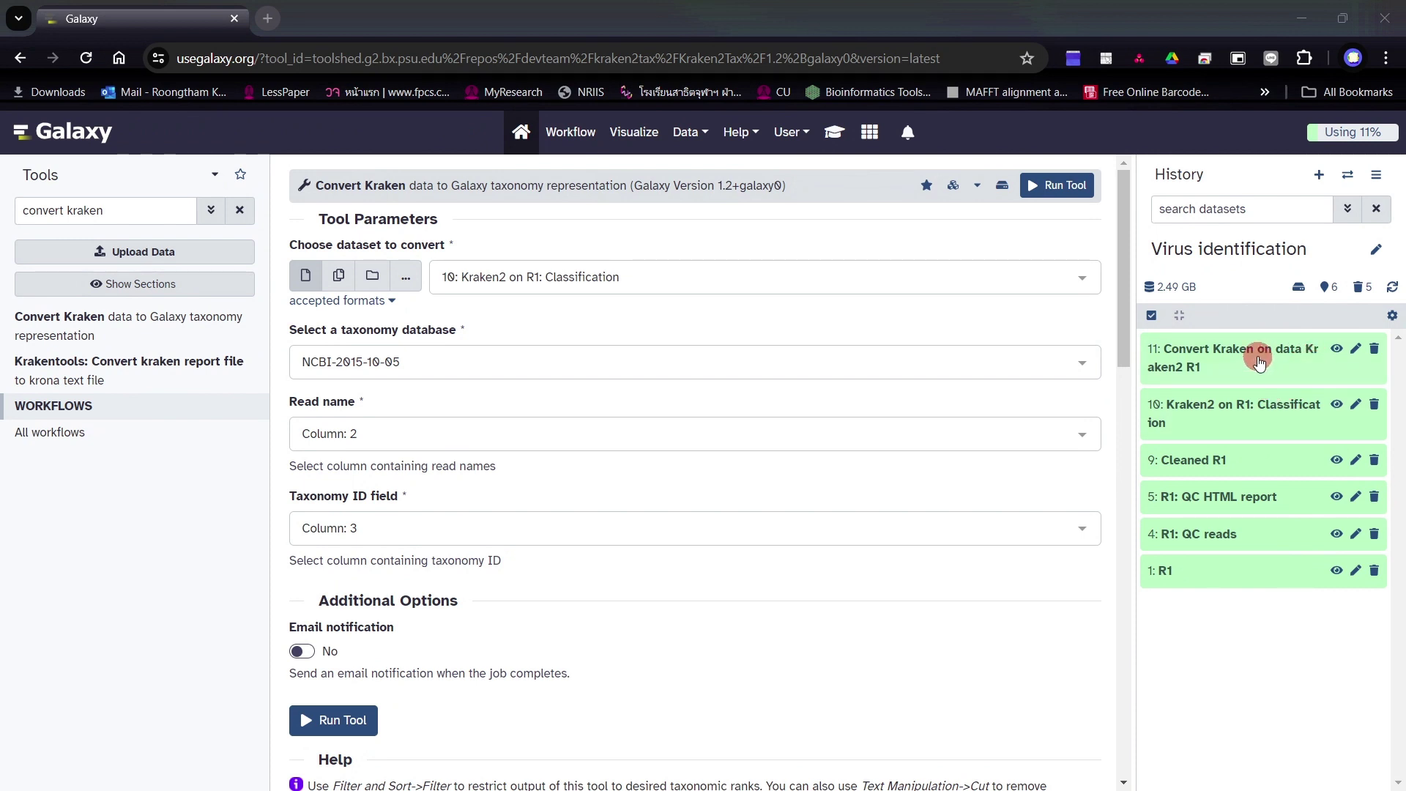
View the Convert Kraken output dataset and open the first Krona pie chart tool found by searching for krona.
click(1336, 354)
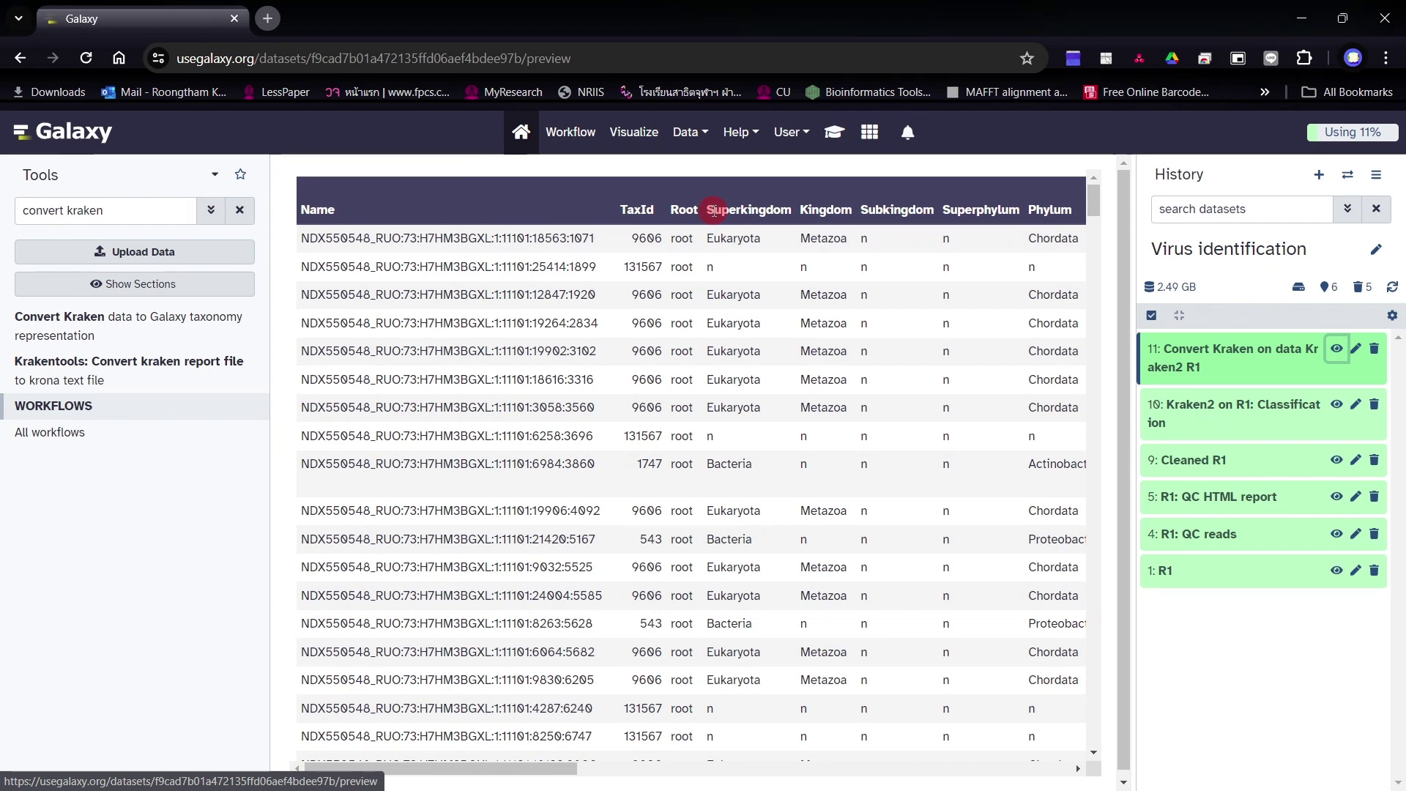
triple_click(128, 213)
text(krona)
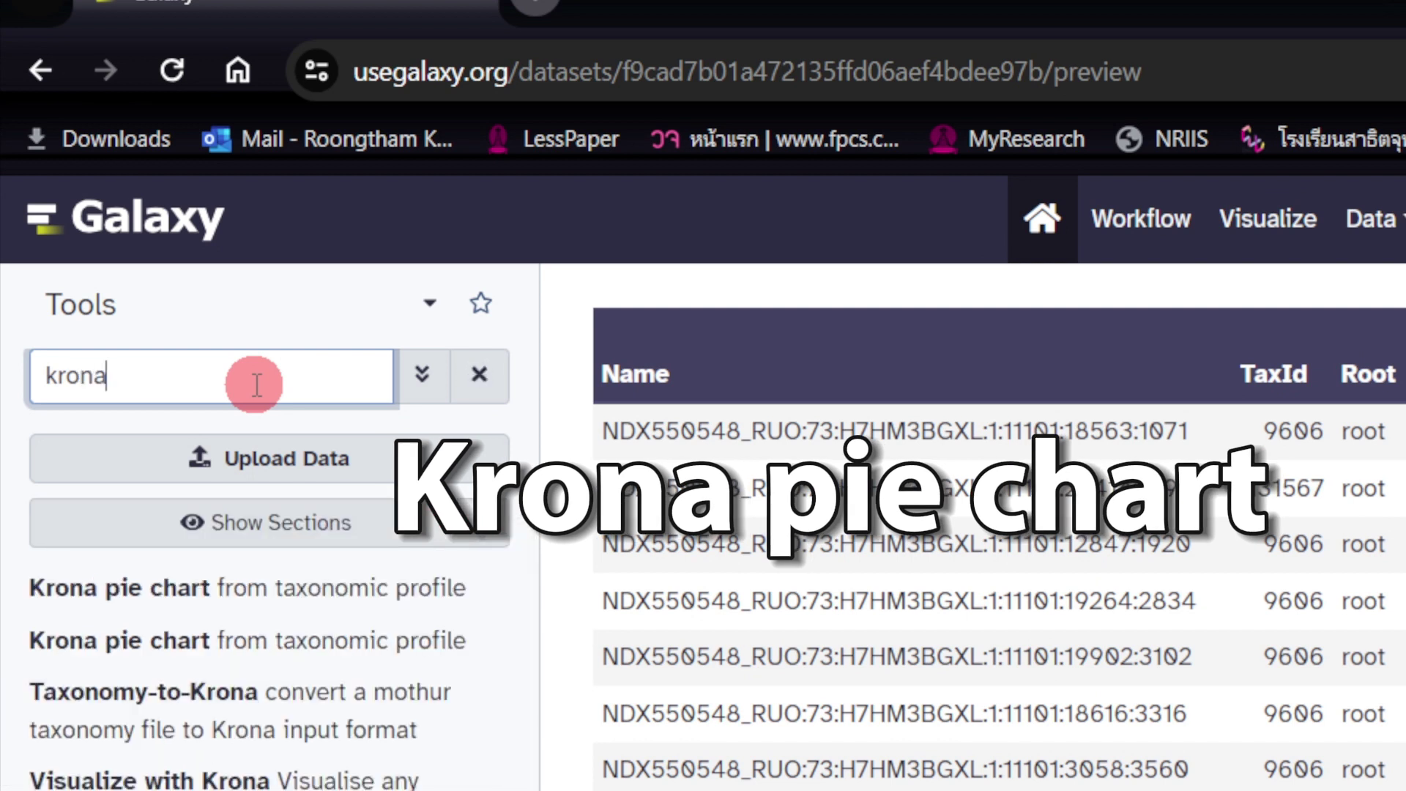
click(306, 599)
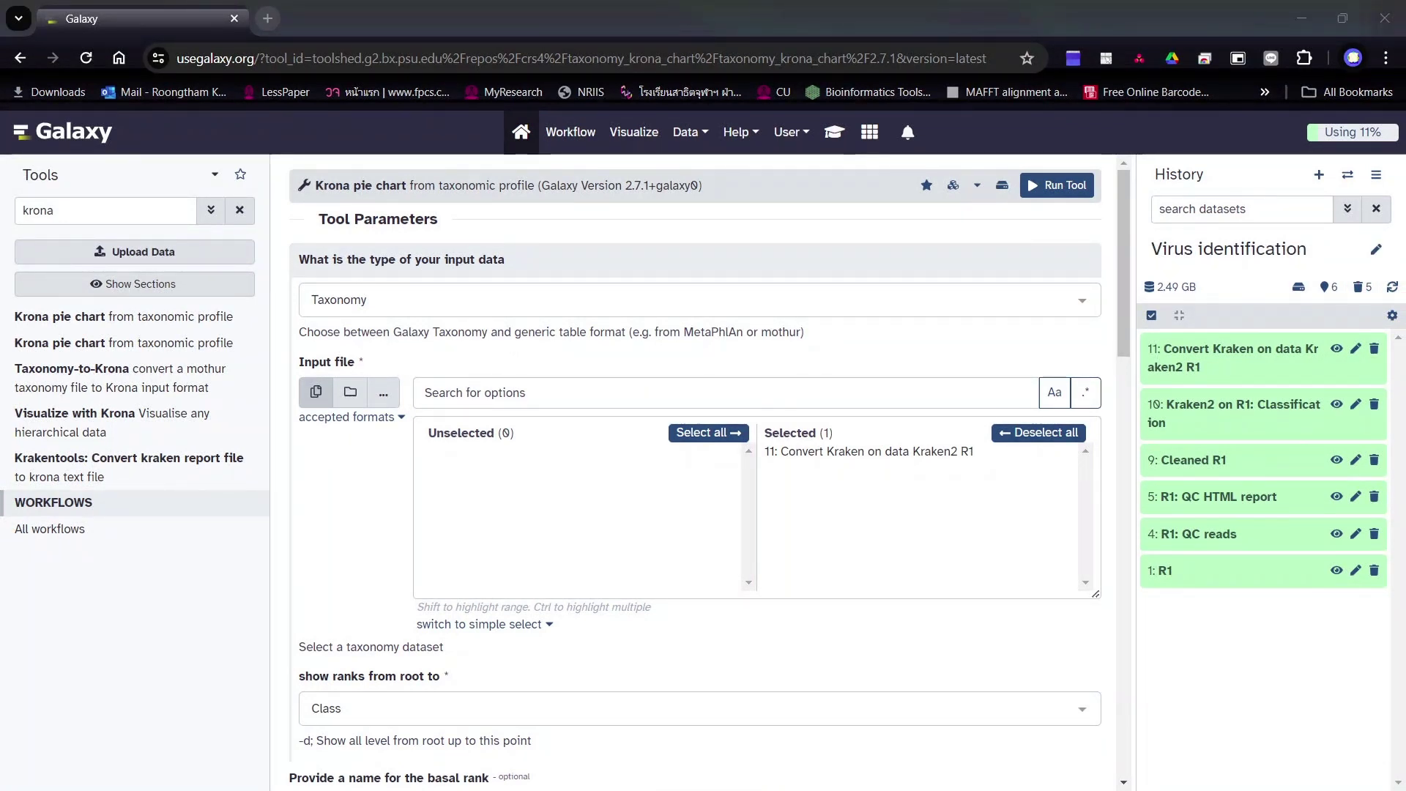
Set the Krona pie chart's input data type to Taxonomy and its ranks from root to Show entire tree.
click(401, 306)
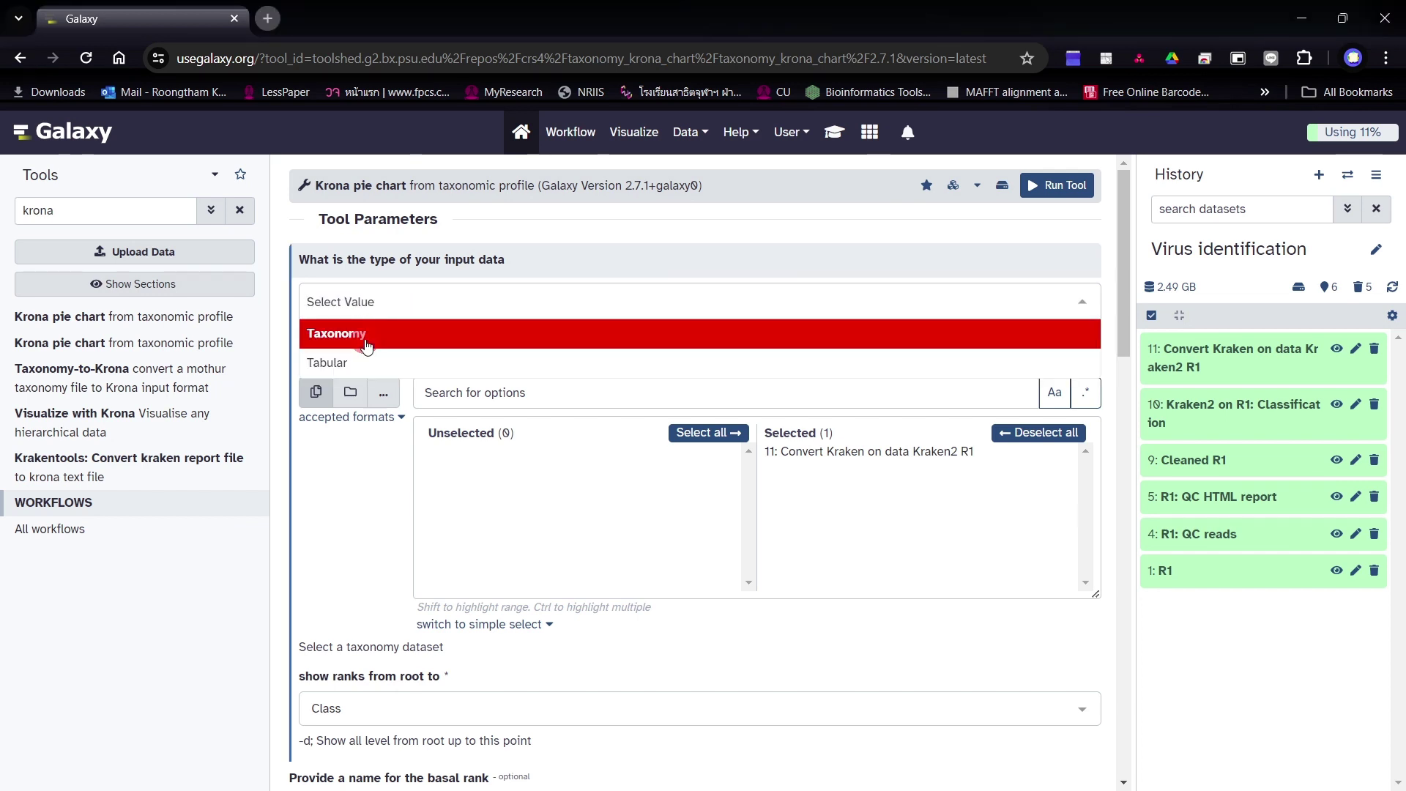
click(366, 348)
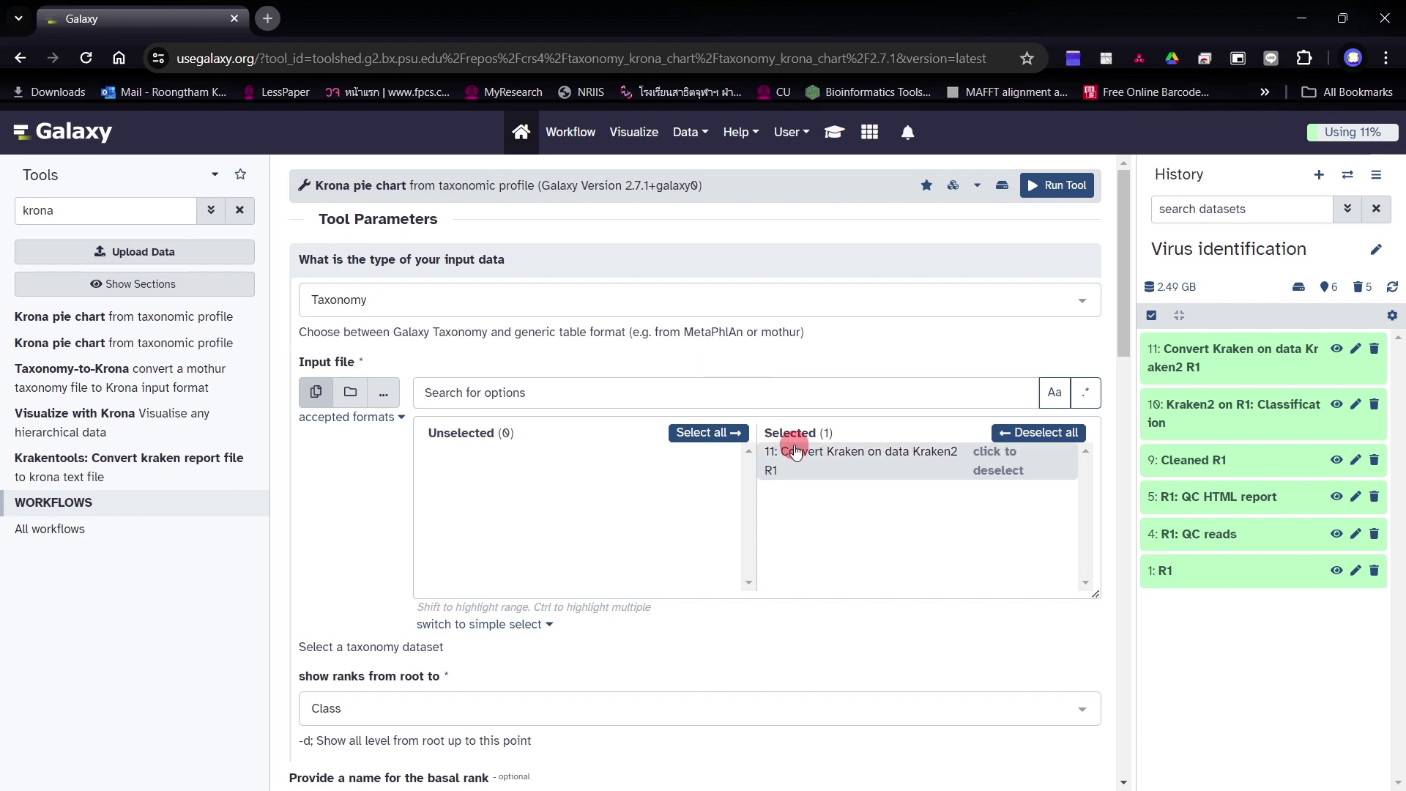
scroll(512, 533, down, 1)
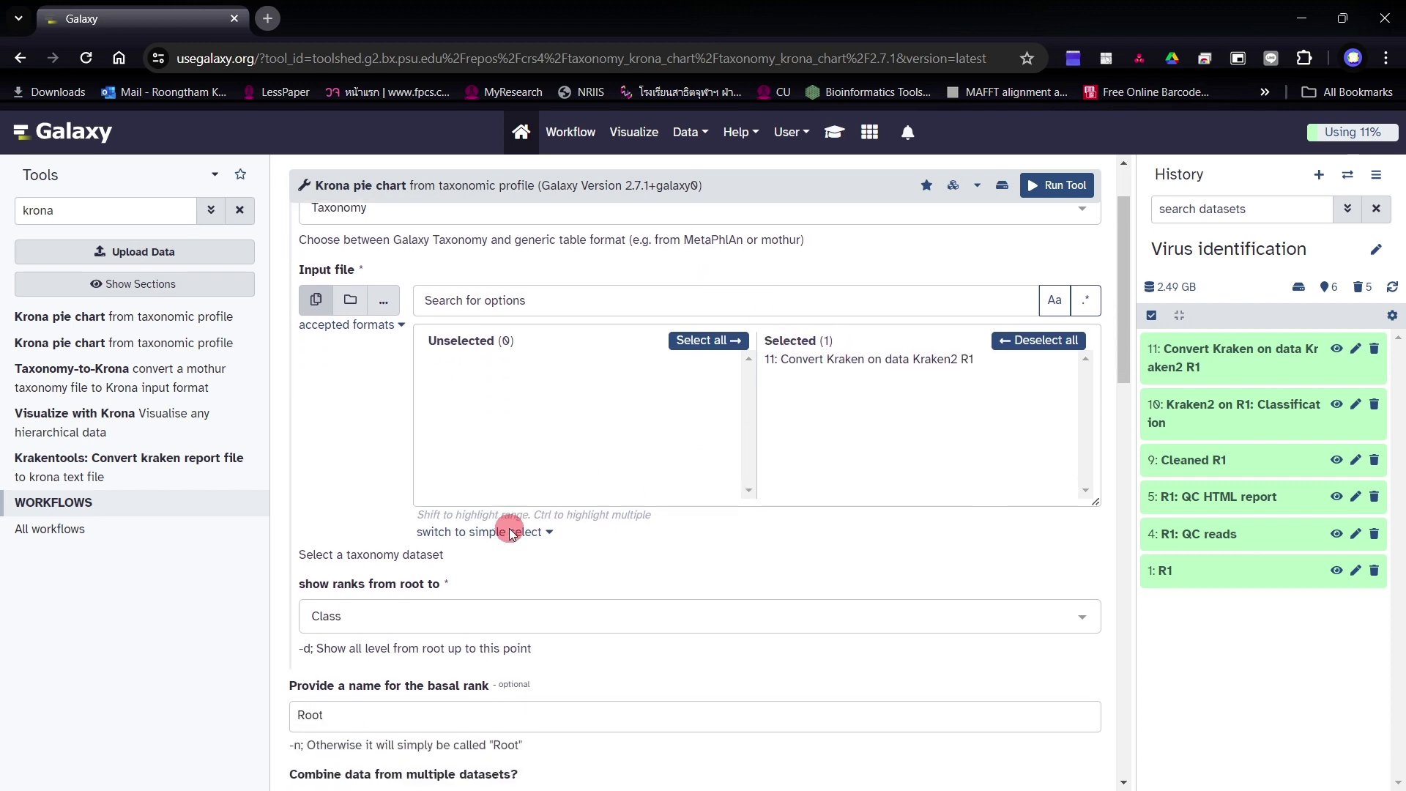
scroll(511, 534, down, 4)
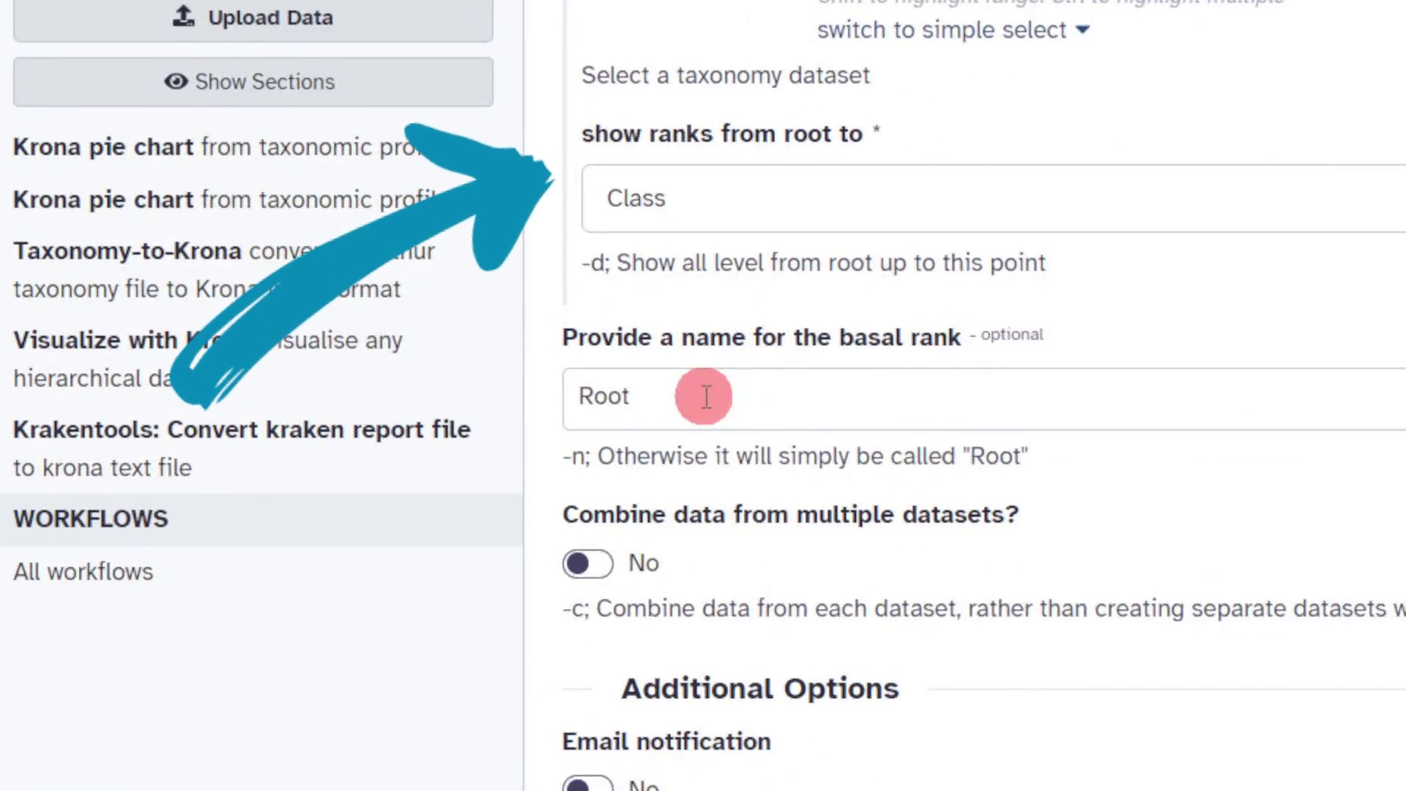
click(731, 204)
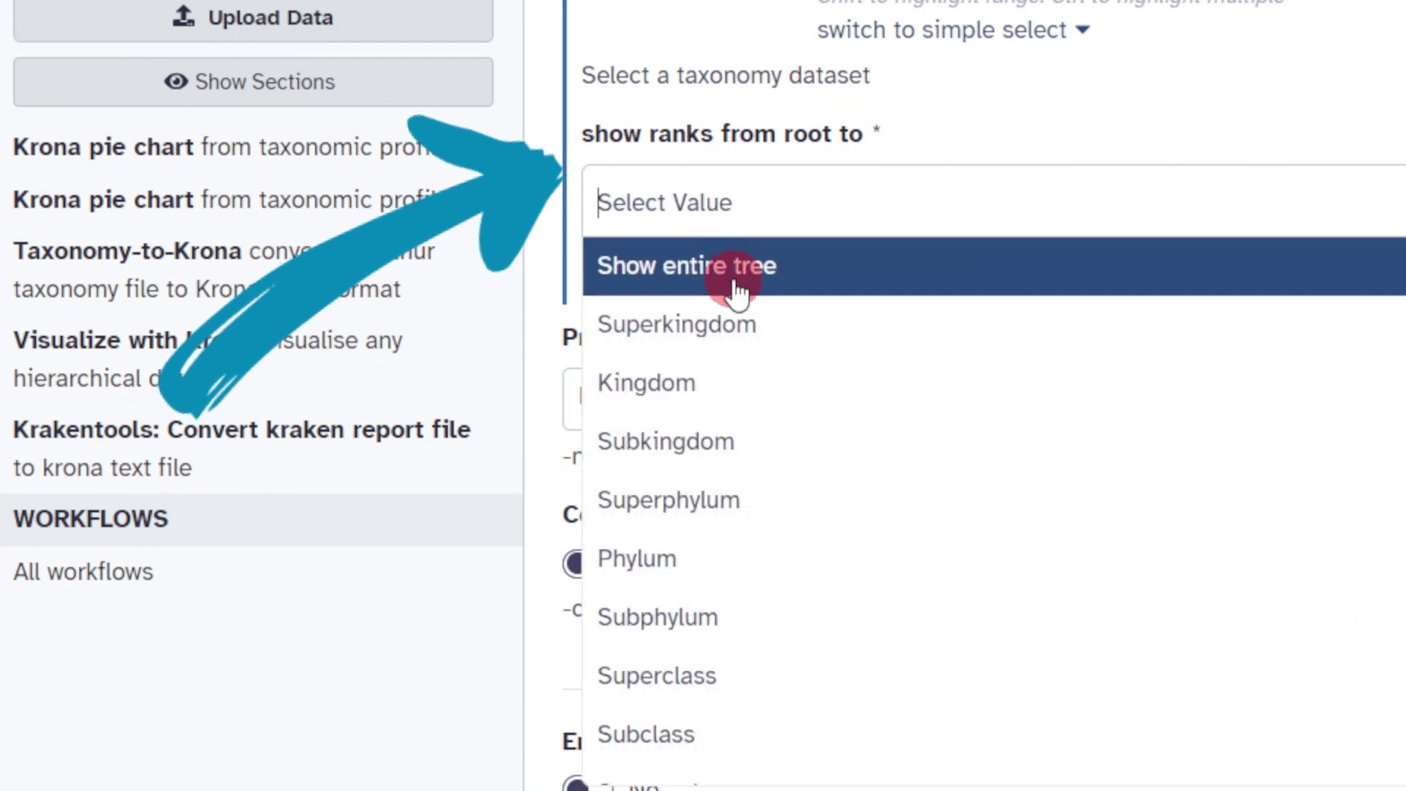
scroll(734, 282, up, 1)
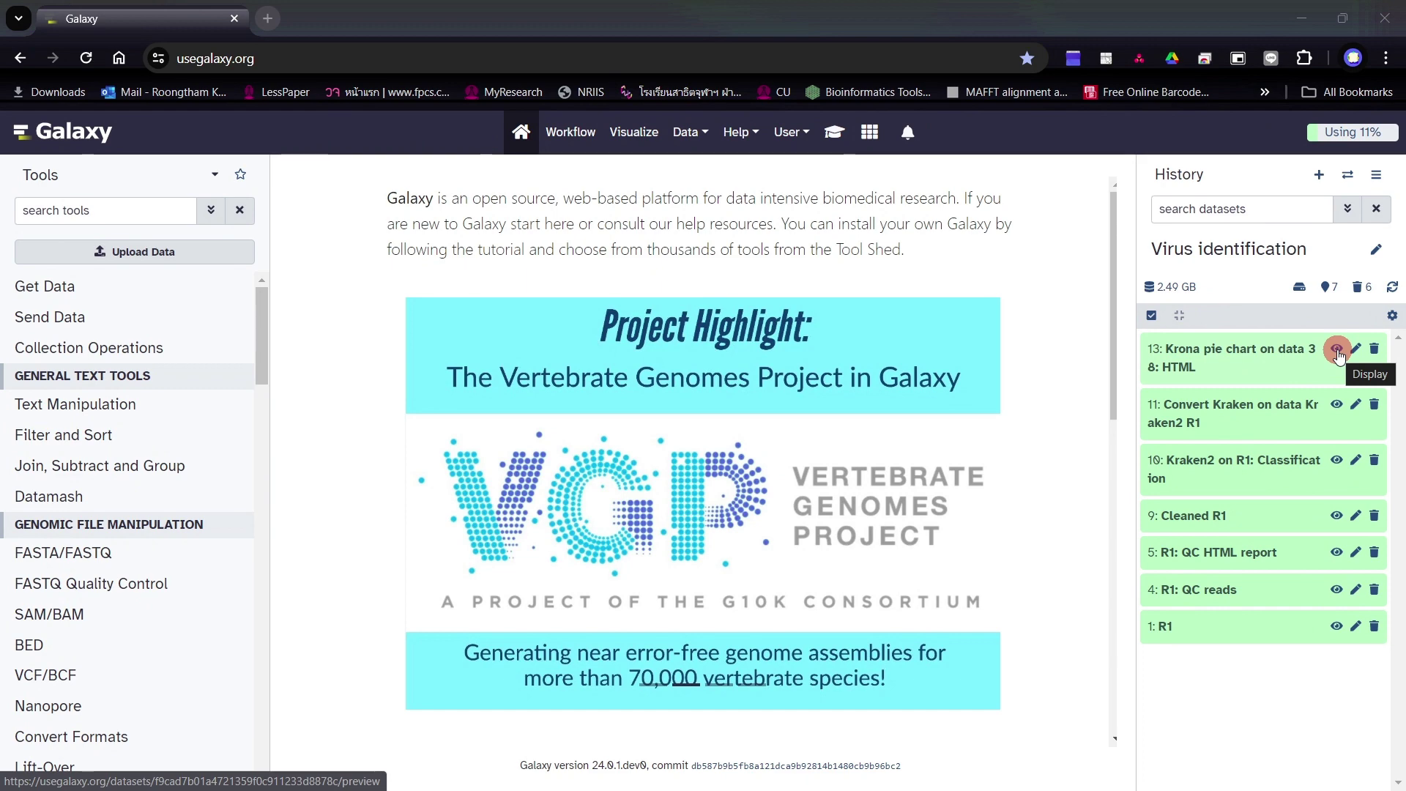
Display the Krona pie chart HTML dataset from the Virus identification history.
click(1337, 349)
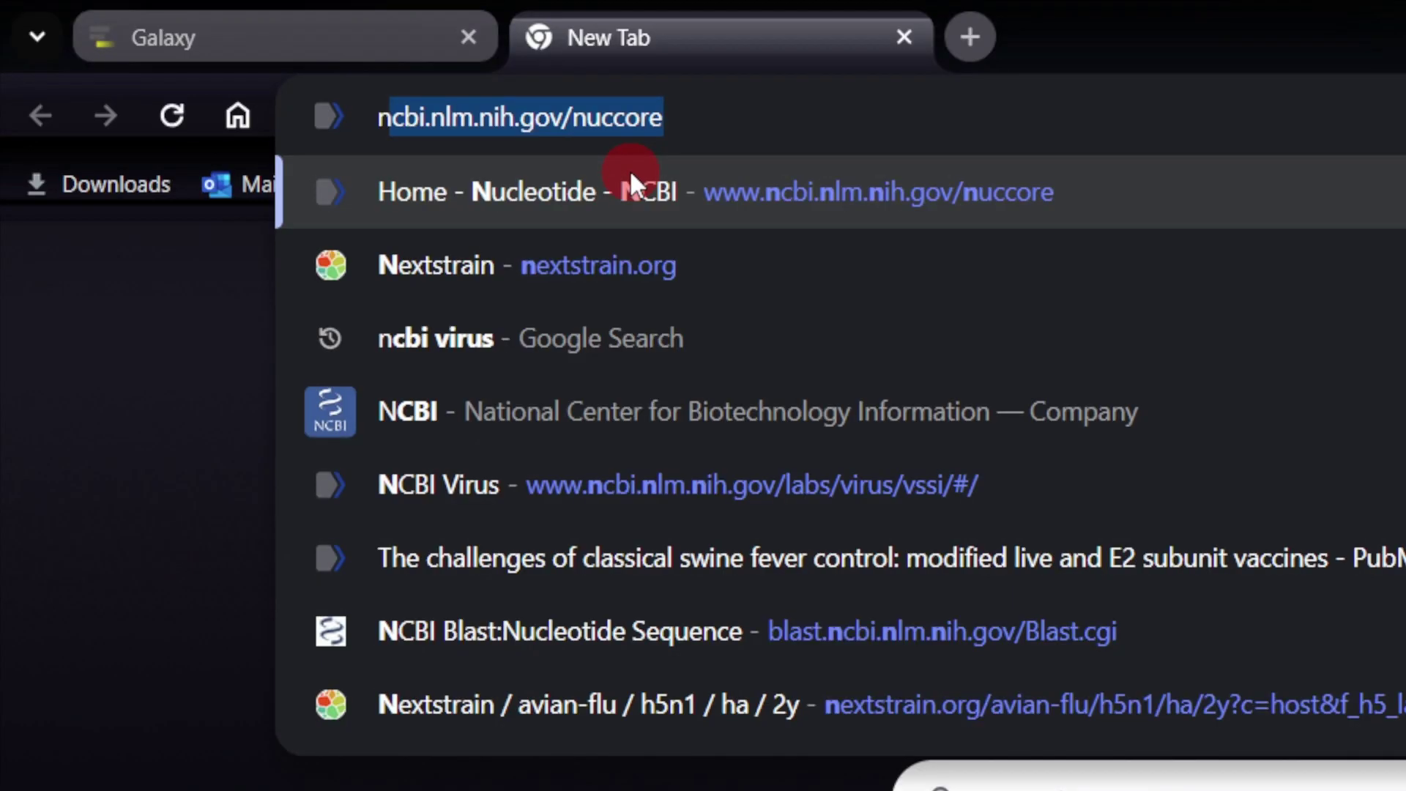
Search the web for ncbi virus in the new browser tab and open the NCBI Virus portal.
text(cbi virus)
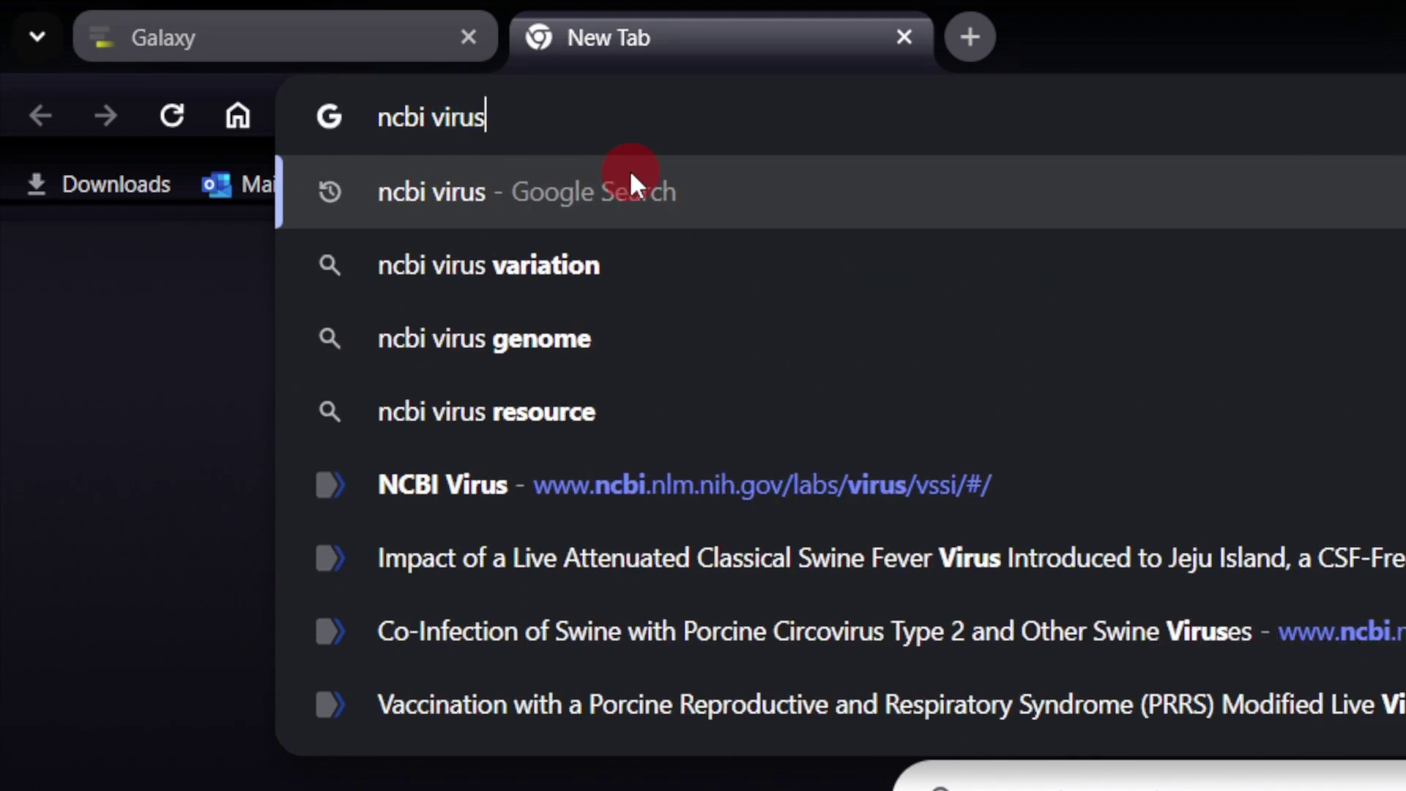
key(Return)
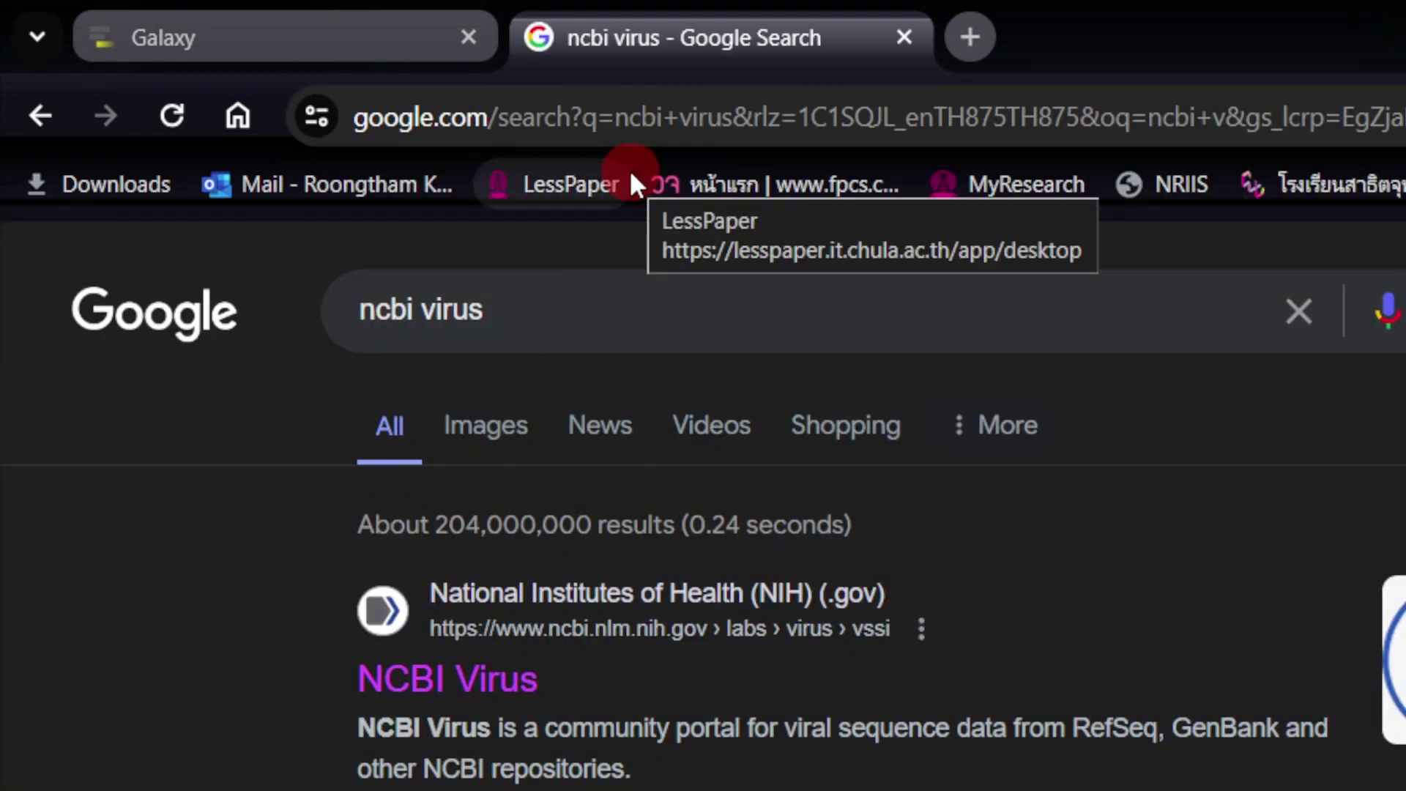
click(500, 696)
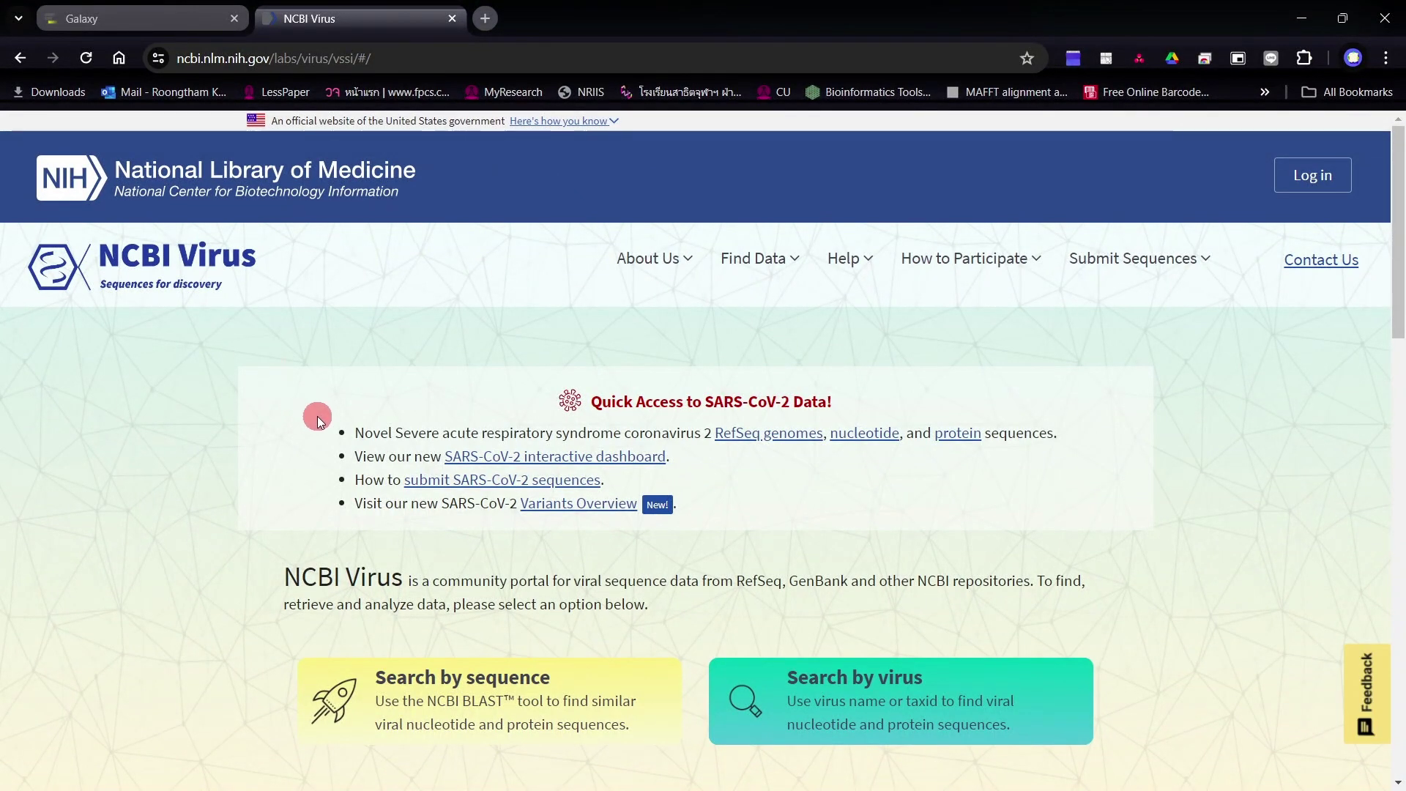
Open the All Nucleotides records from the NCBI Visual Data Dashboard and narrow them to Influenza virus.
scroll(360, 467, down, 5)
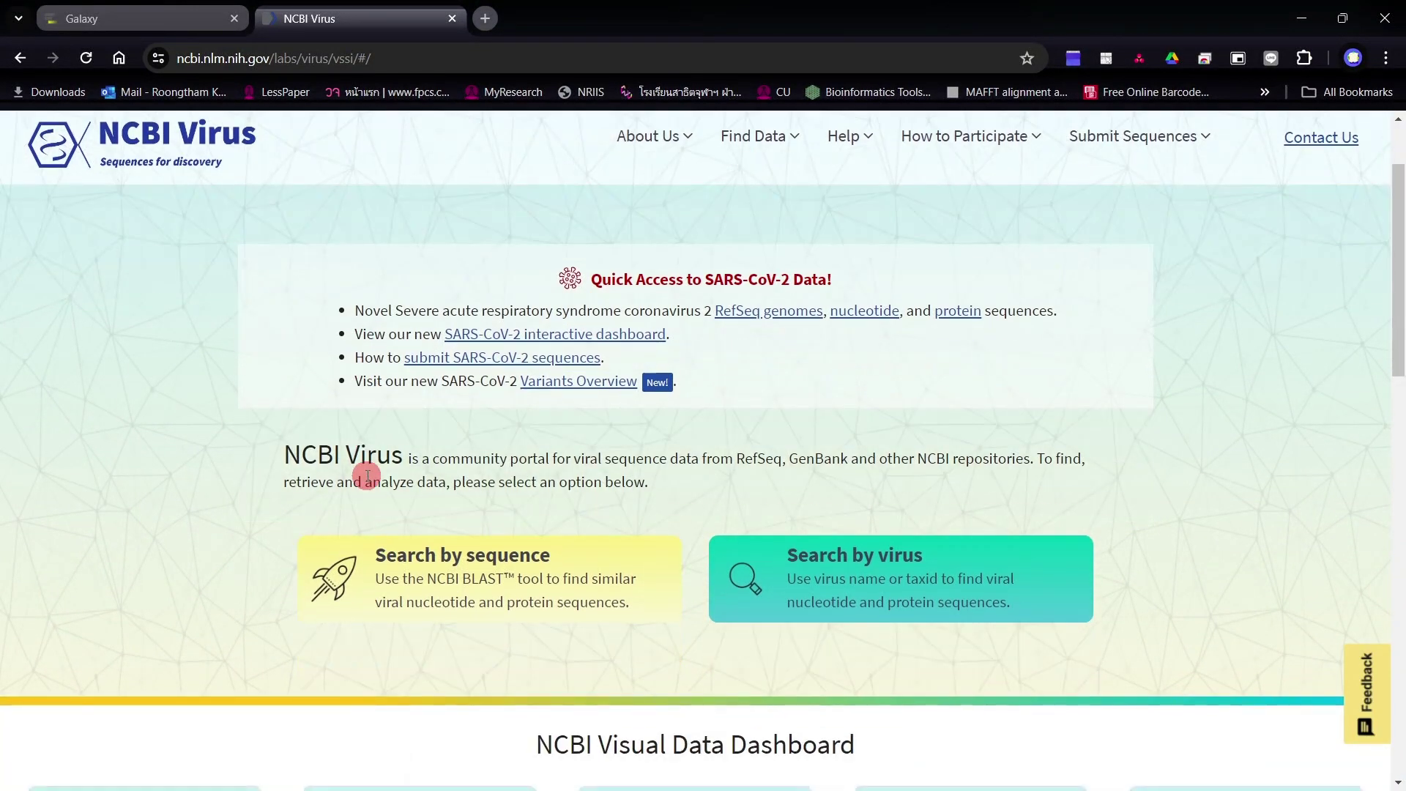
scroll(367, 476, down, 1)
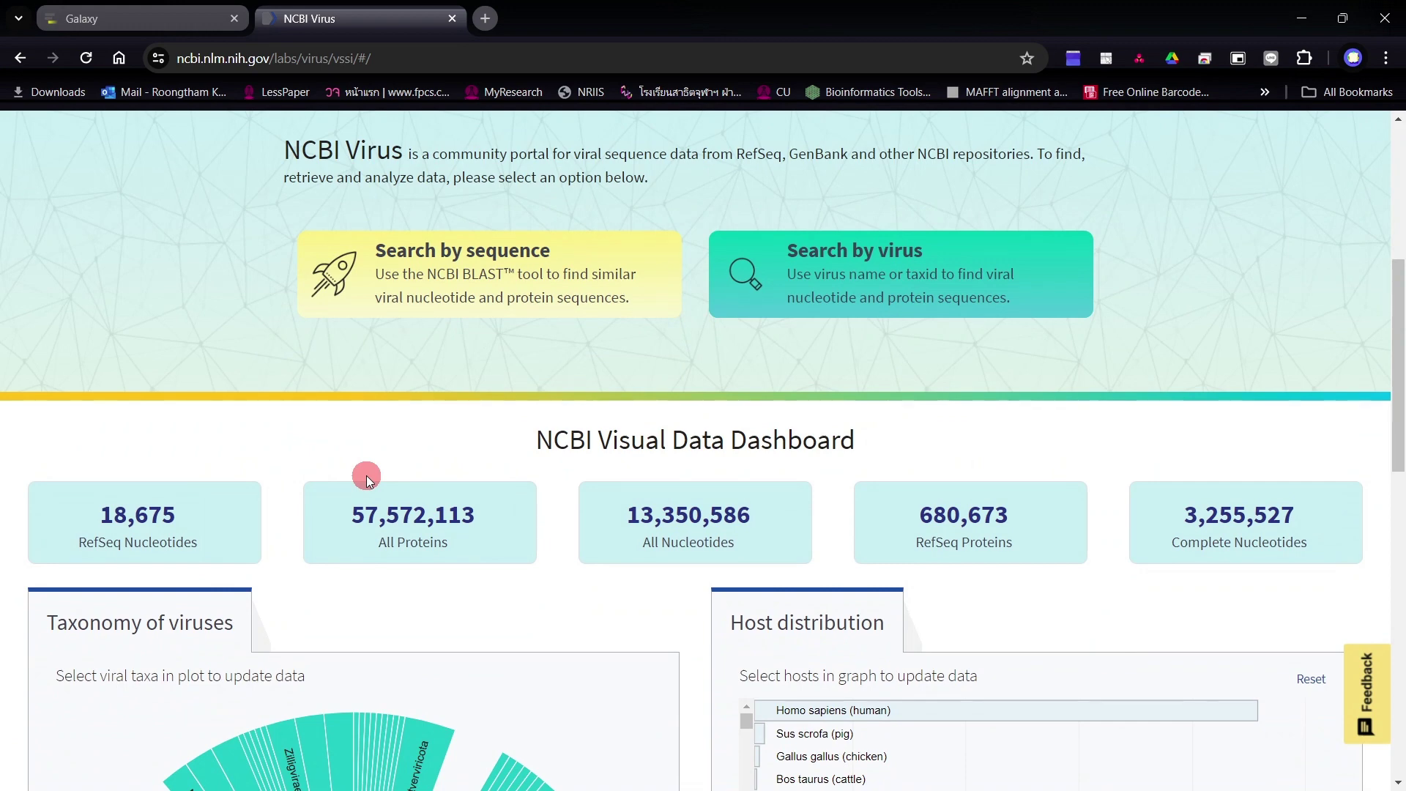
click(675, 532)
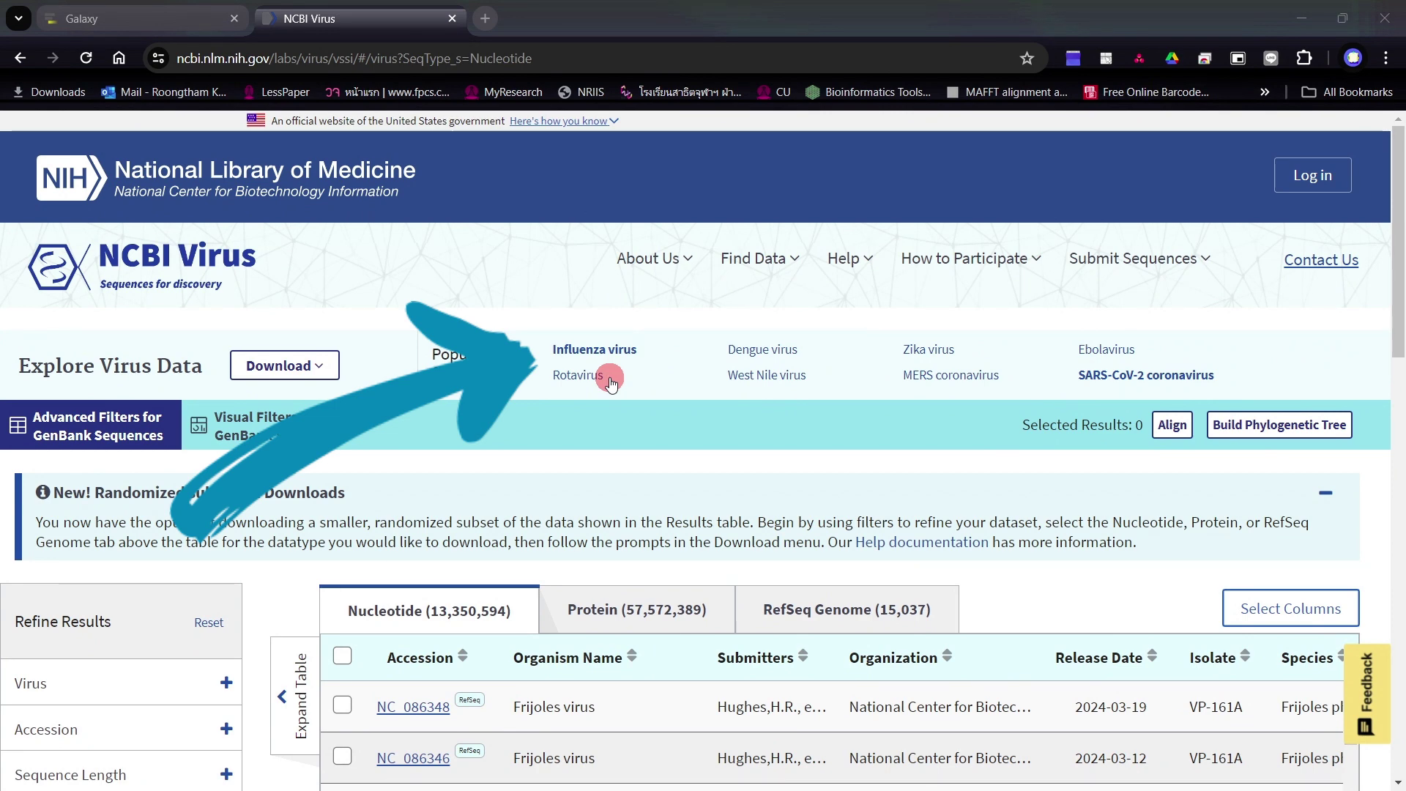
click(607, 351)
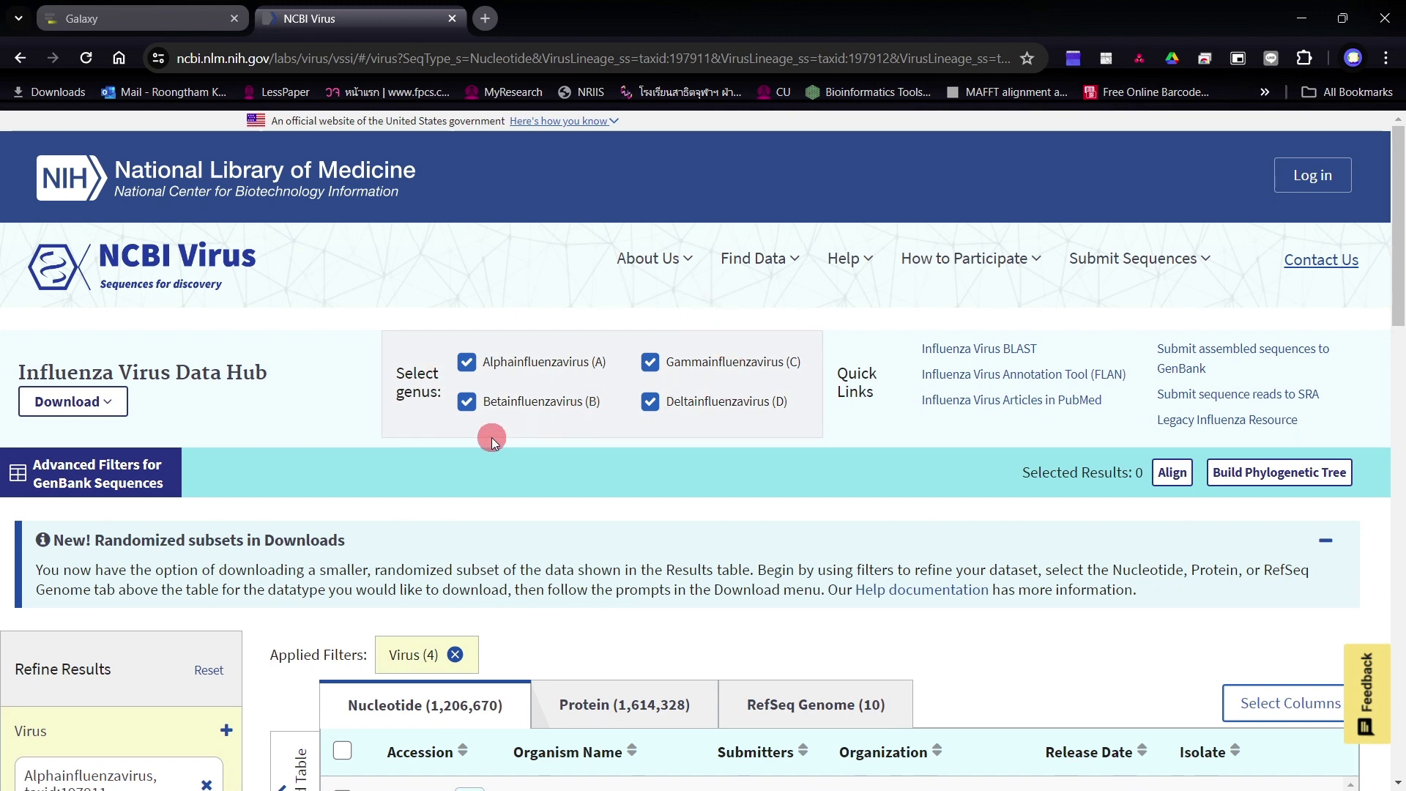
Exclude Betainfluenzavirus (B), Gammainfluenzavirus (C) and Deltainfluenzavirus (D) from the genus selection, keeping only Alphainfluenzavirus (A).
click(466, 403)
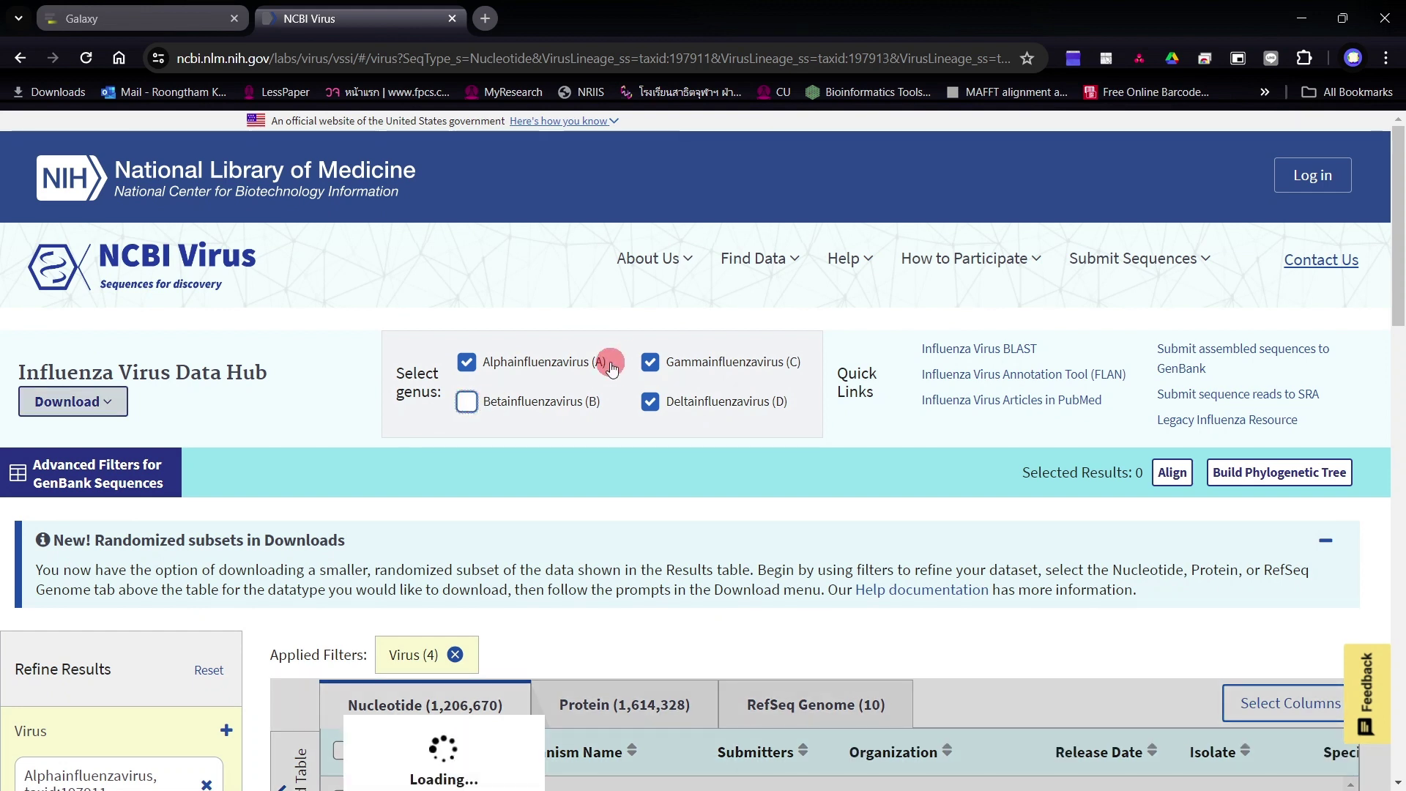
click(646, 364)
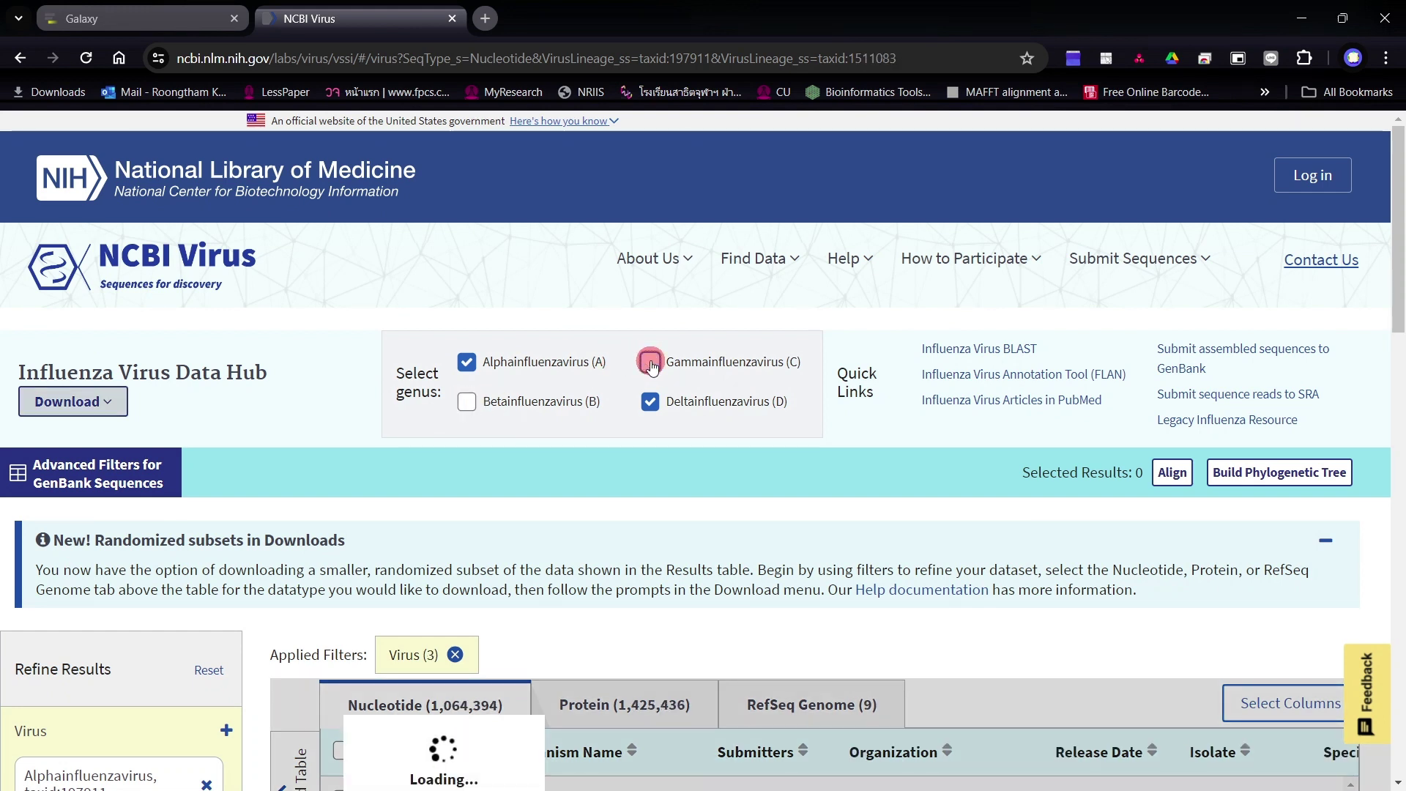
click(649, 405)
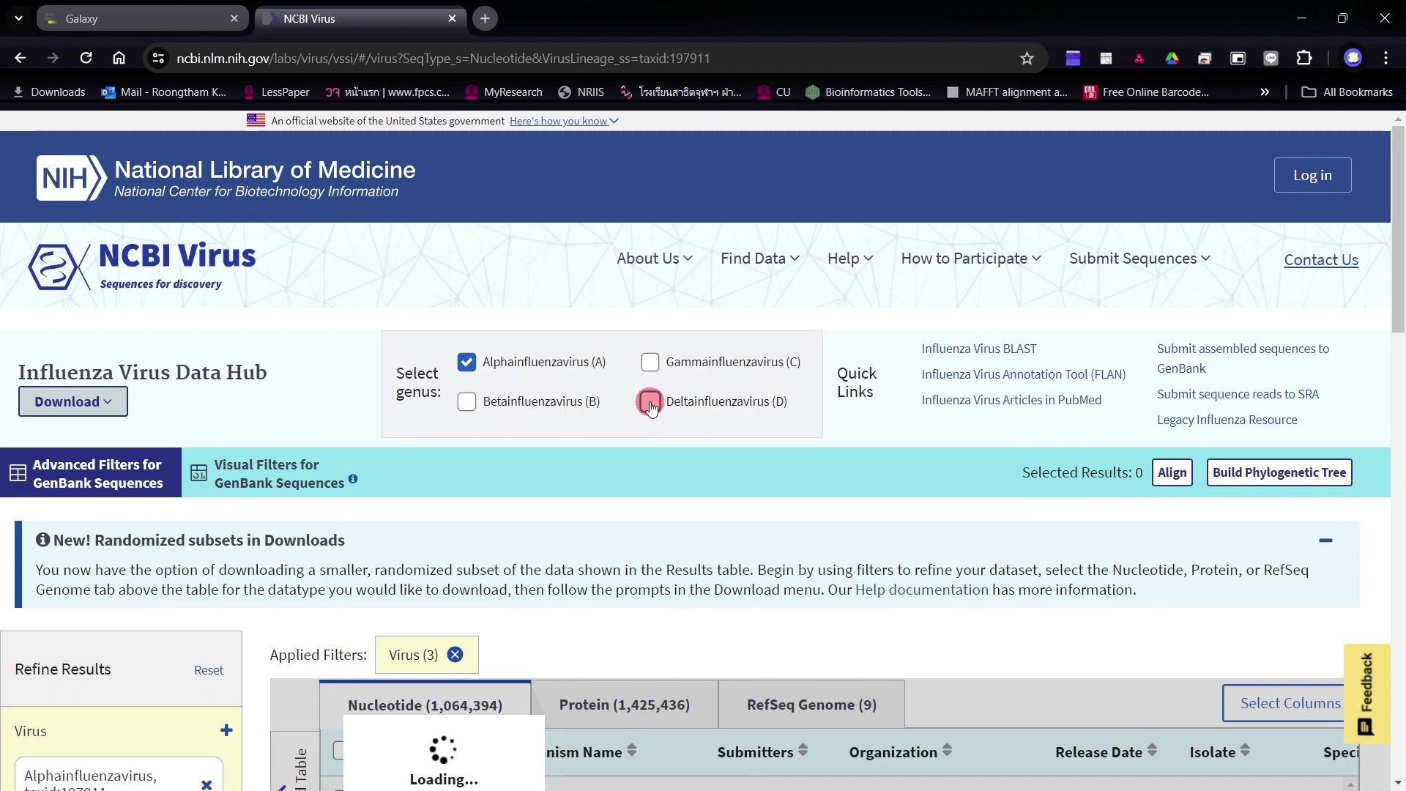
Filter the Alphainfluenzavirus nucleotide records by nucleotide completeness, keeping only complete sequences.
scroll(650, 408, down, 4)
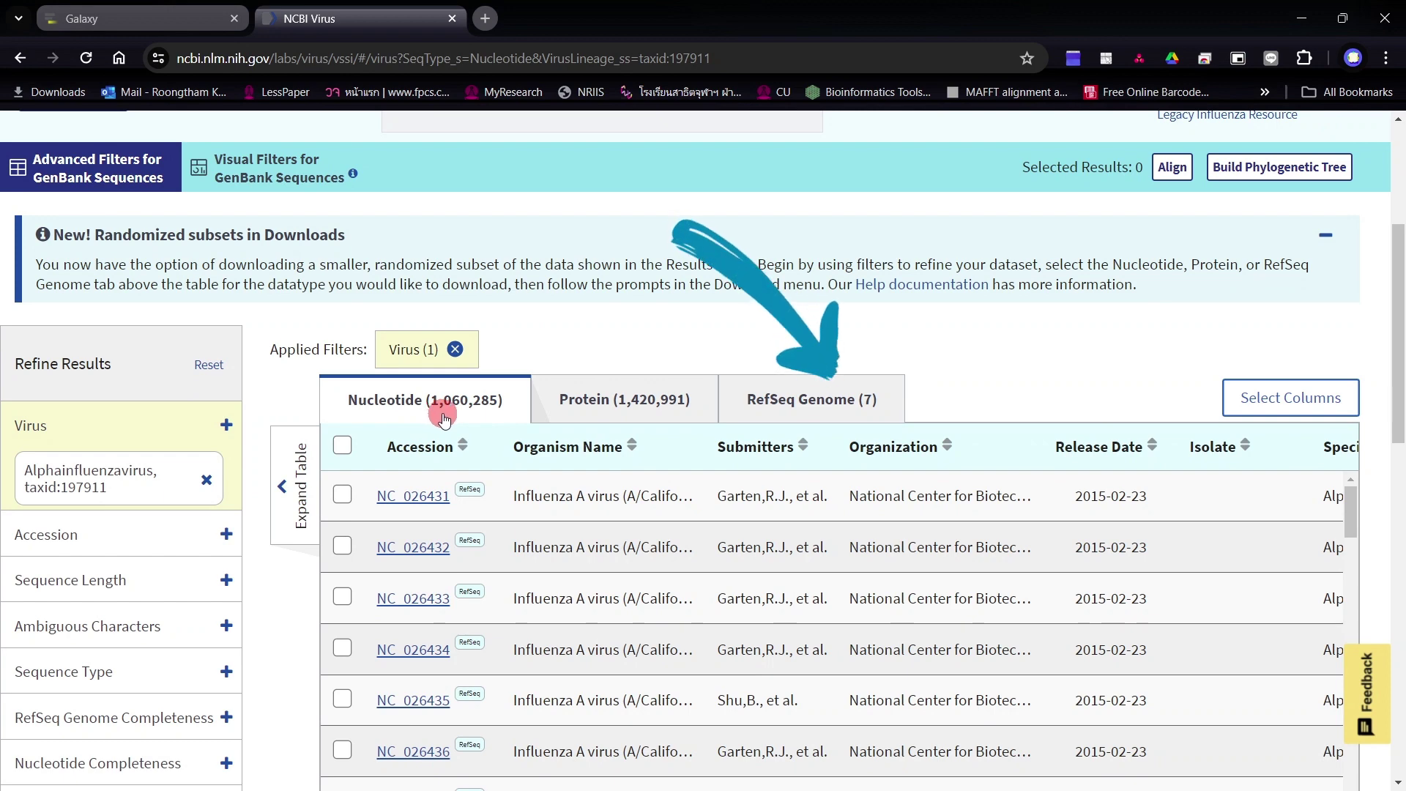
scroll(444, 418, down, 2)
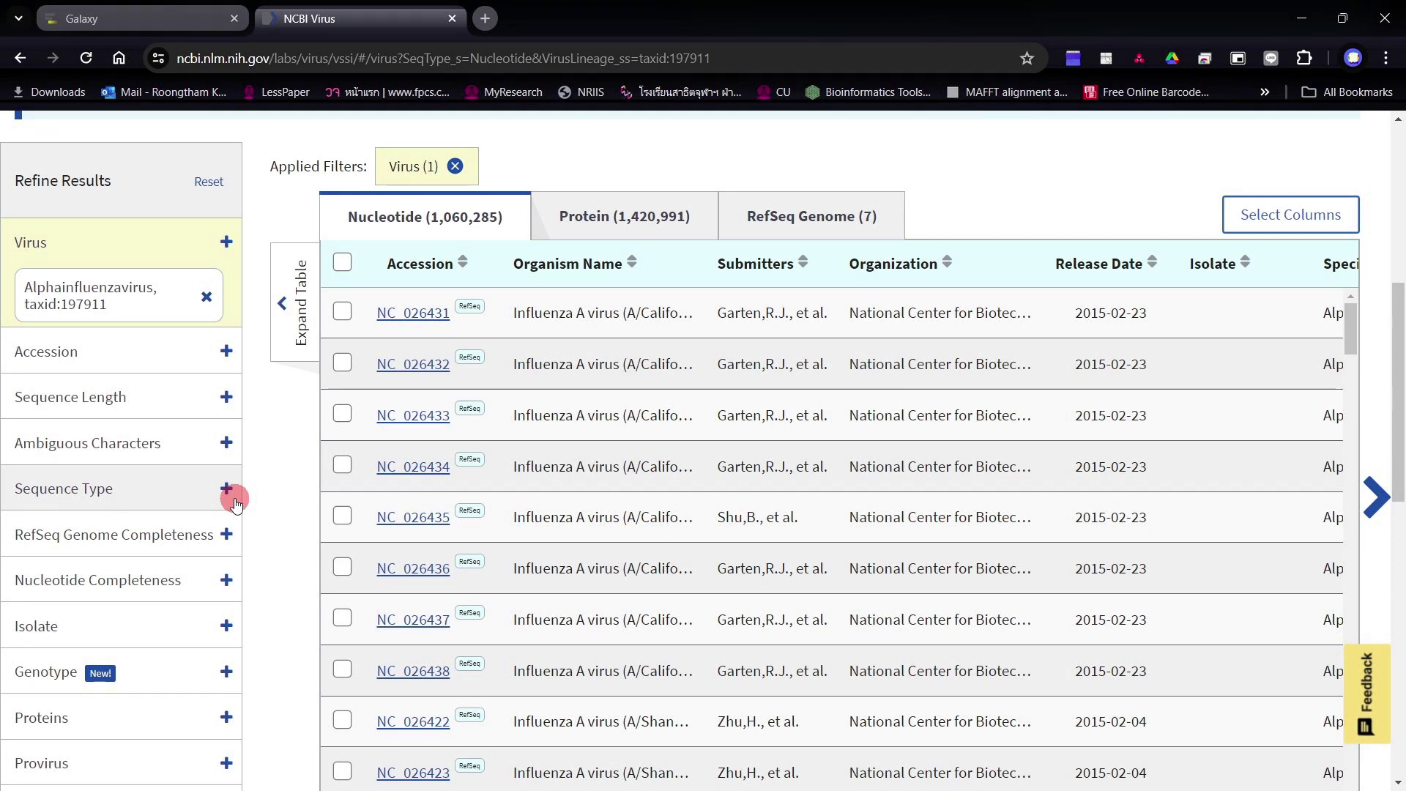
scroll(235, 504, down, 1)
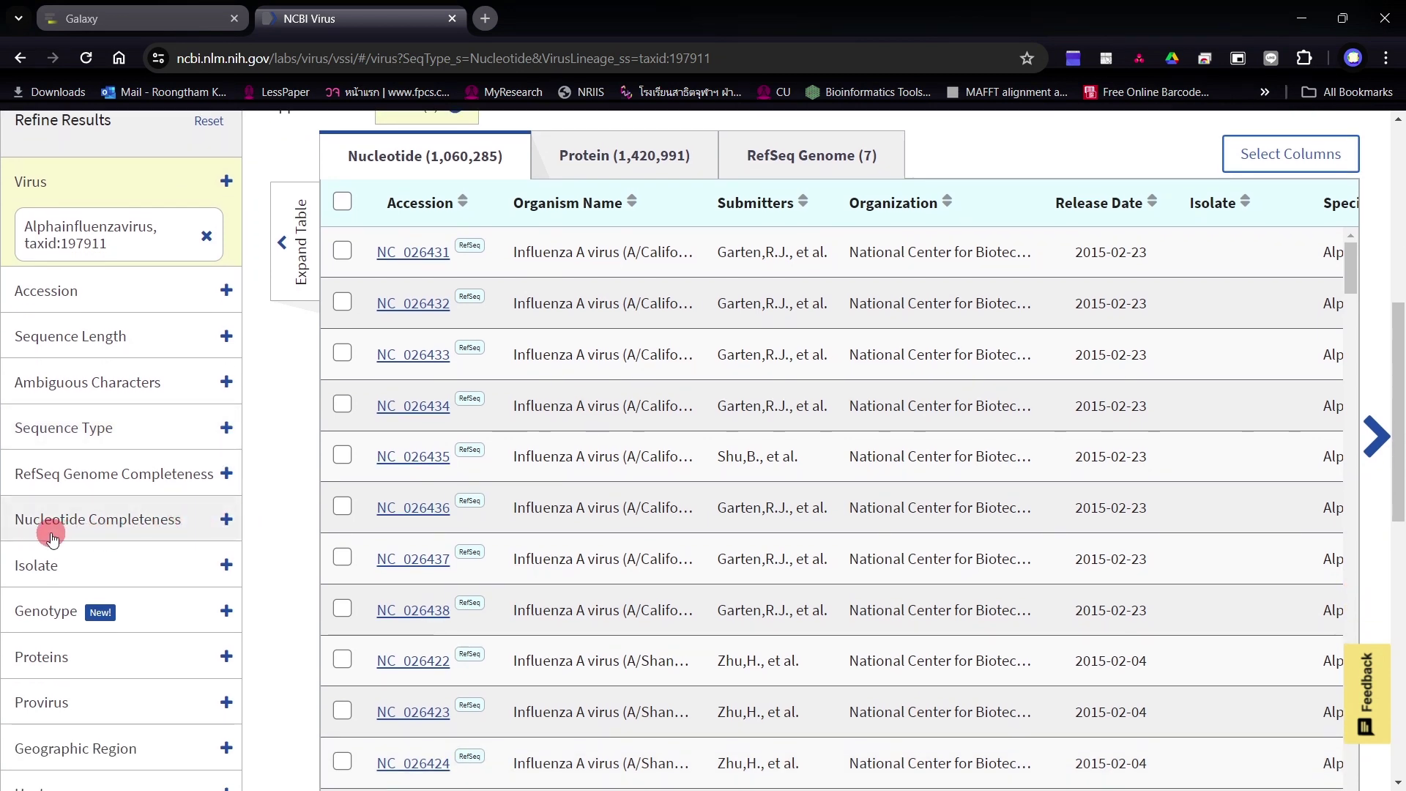
click(94, 529)
scroll(94, 523, down, 2)
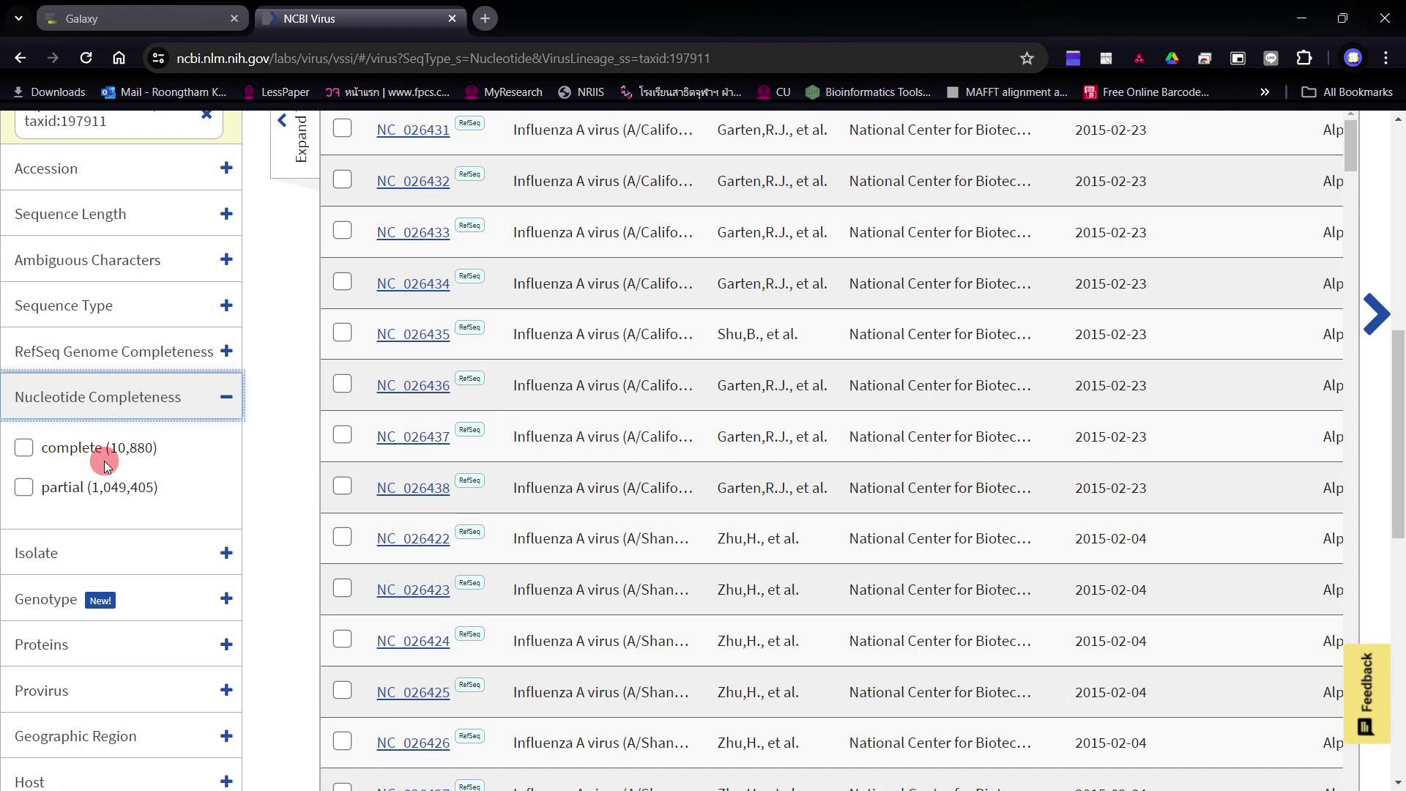
click(23, 448)
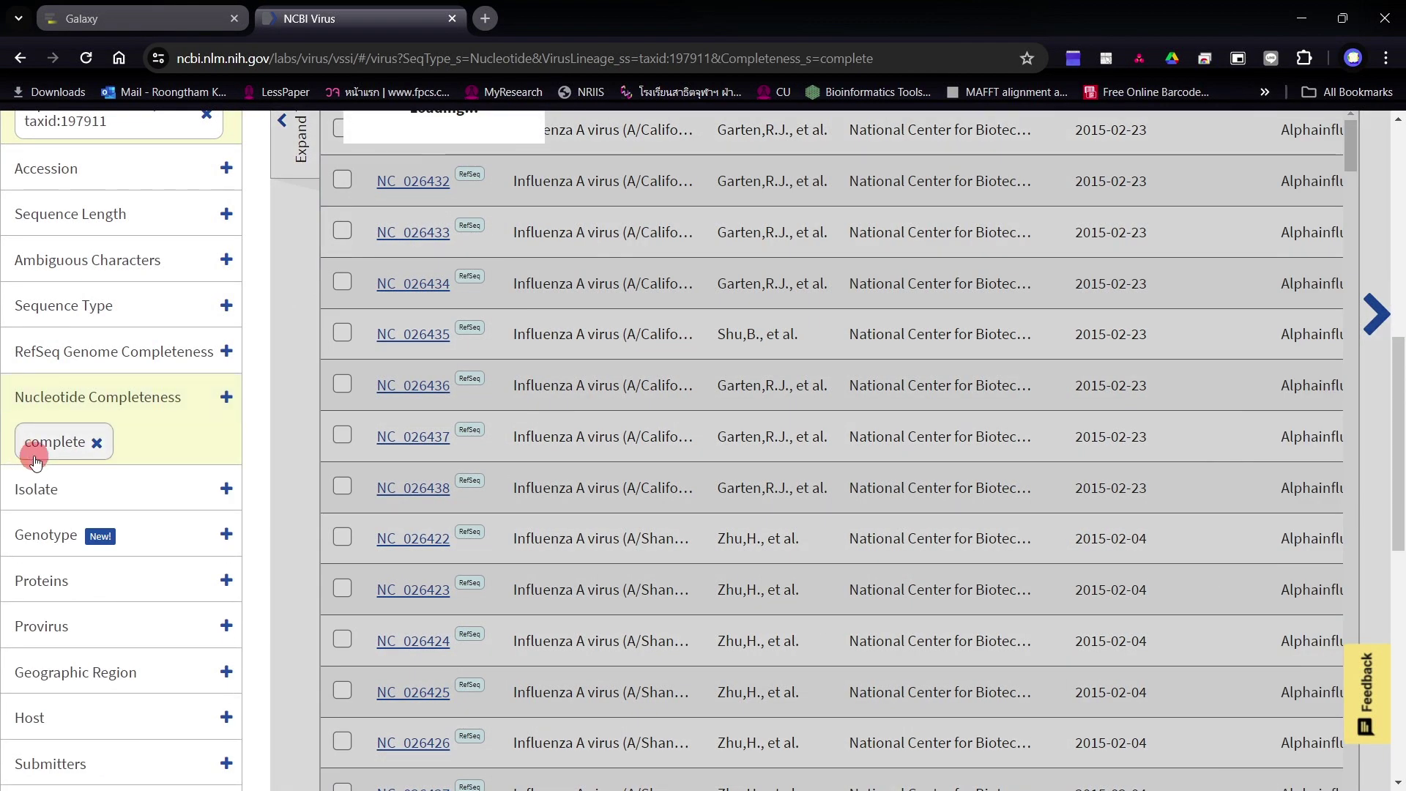
Download all filtered records as nucleotide sequence data in FASTA format with the default Accession and GenBank Title definition line.
scroll(355, 469, up, 3)
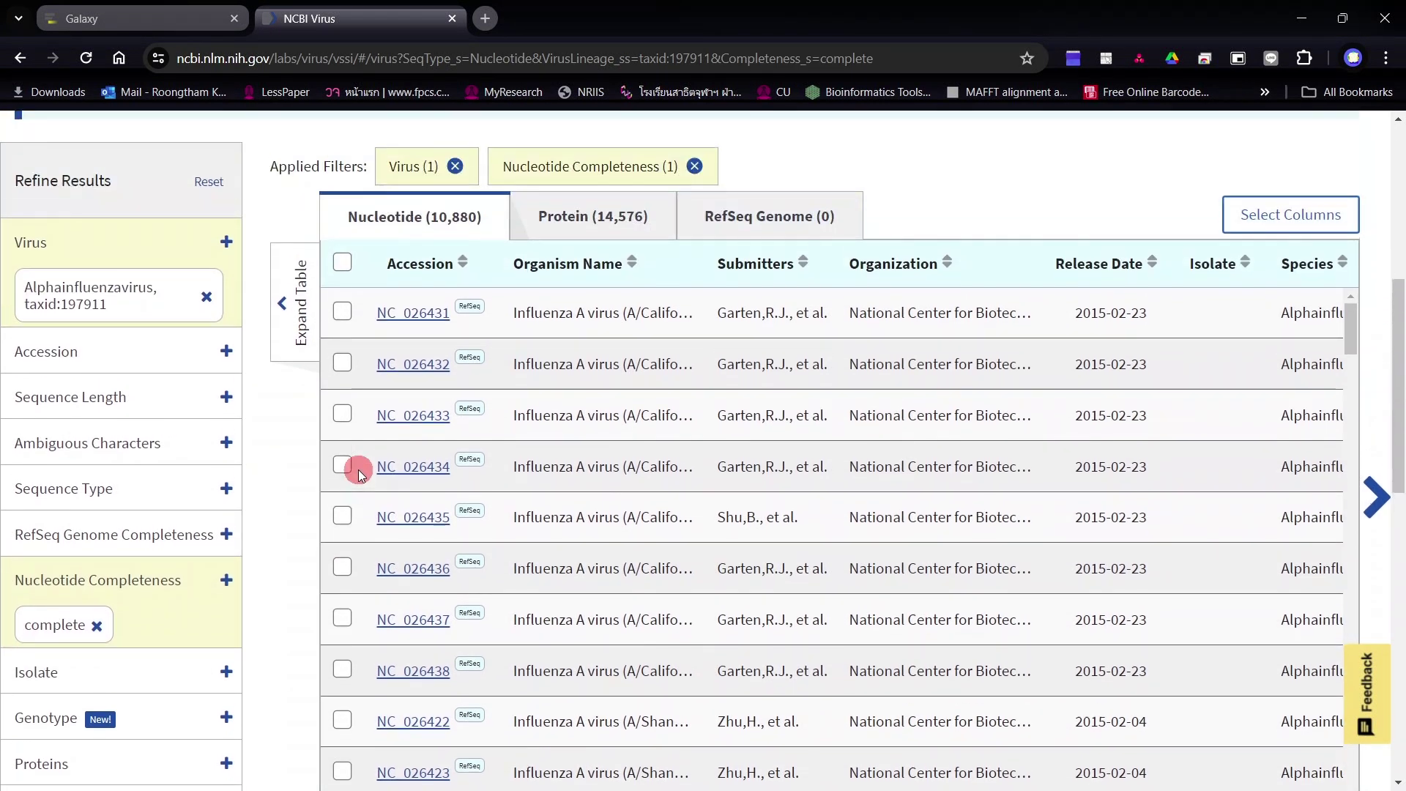
scroll(358, 468, up, 5)
scroll(358, 468, up, 1)
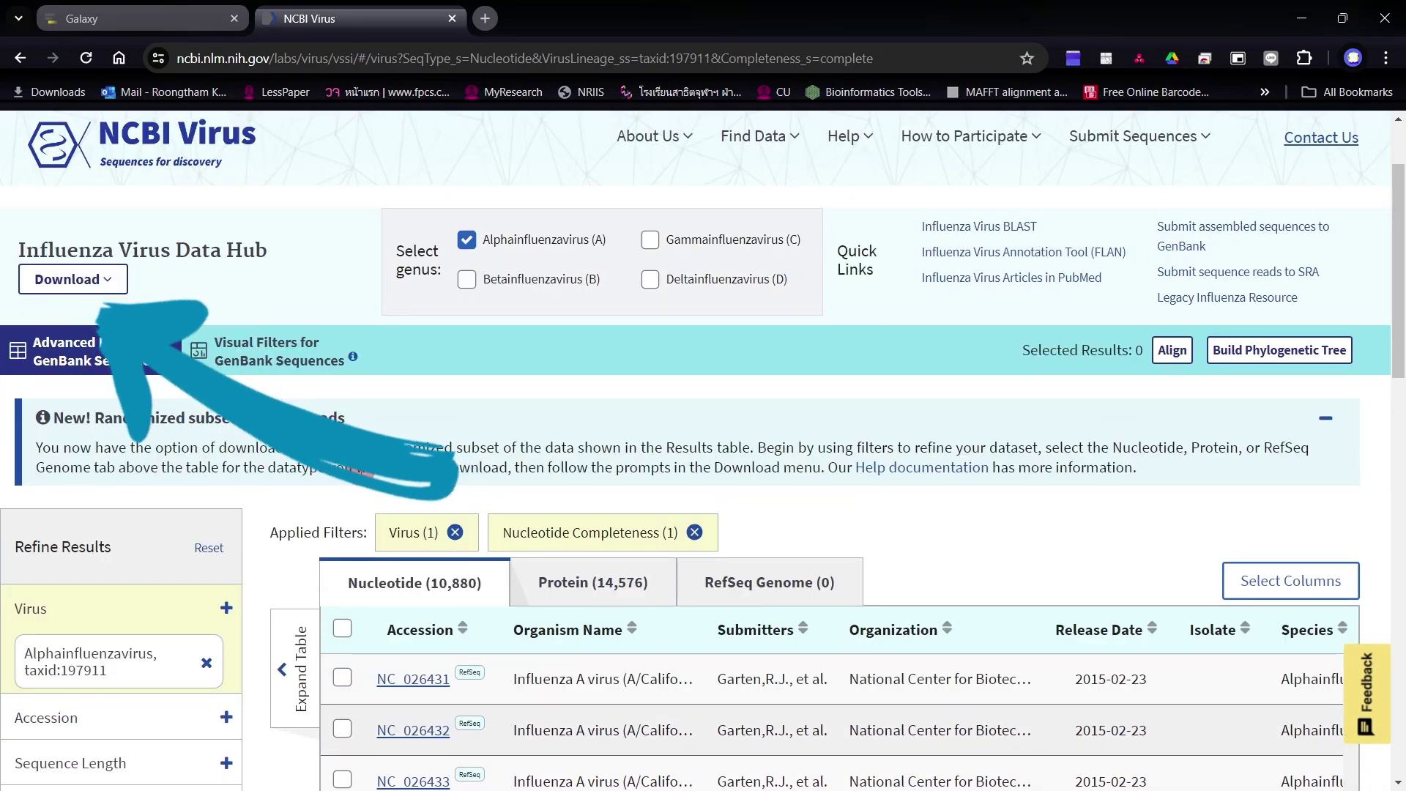
click(58, 284)
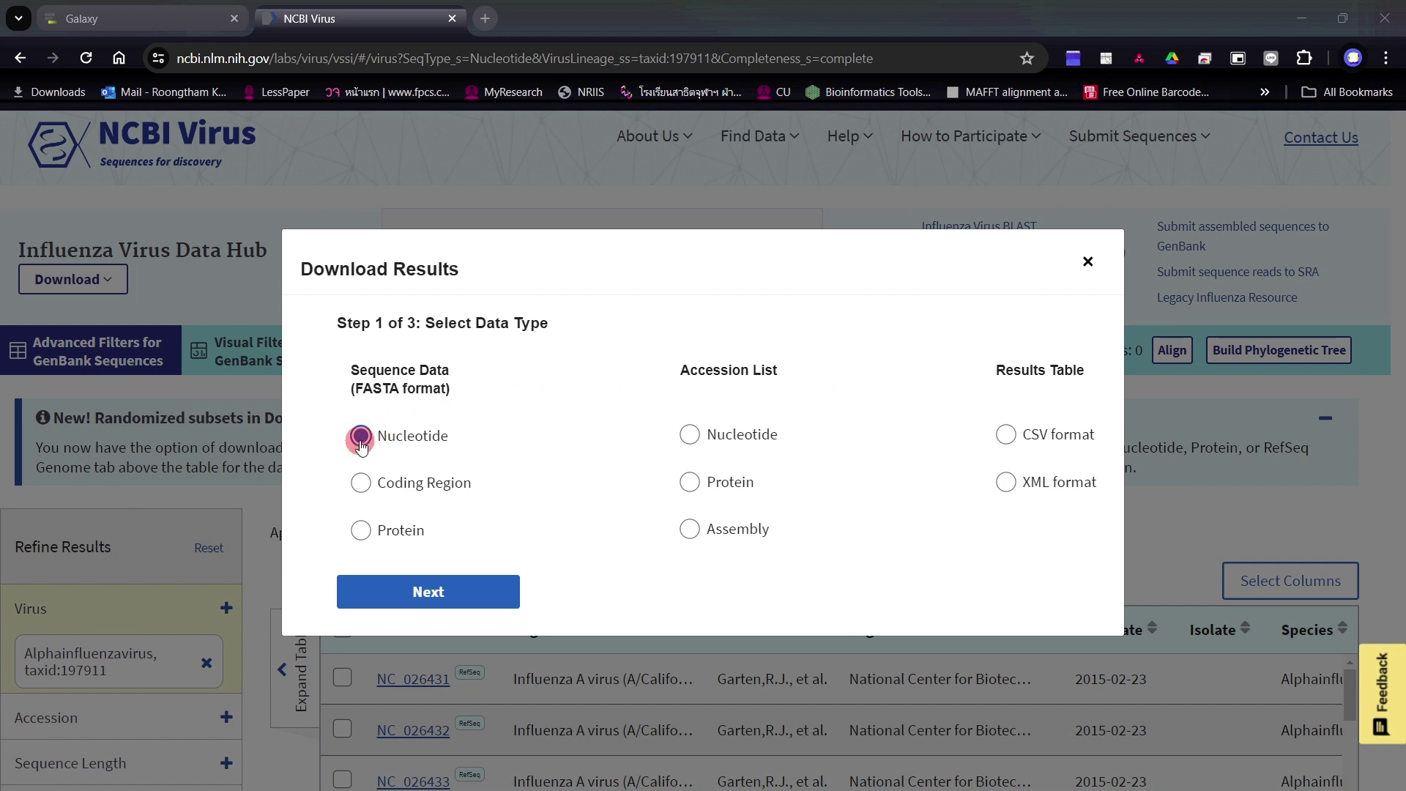
click(441, 591)
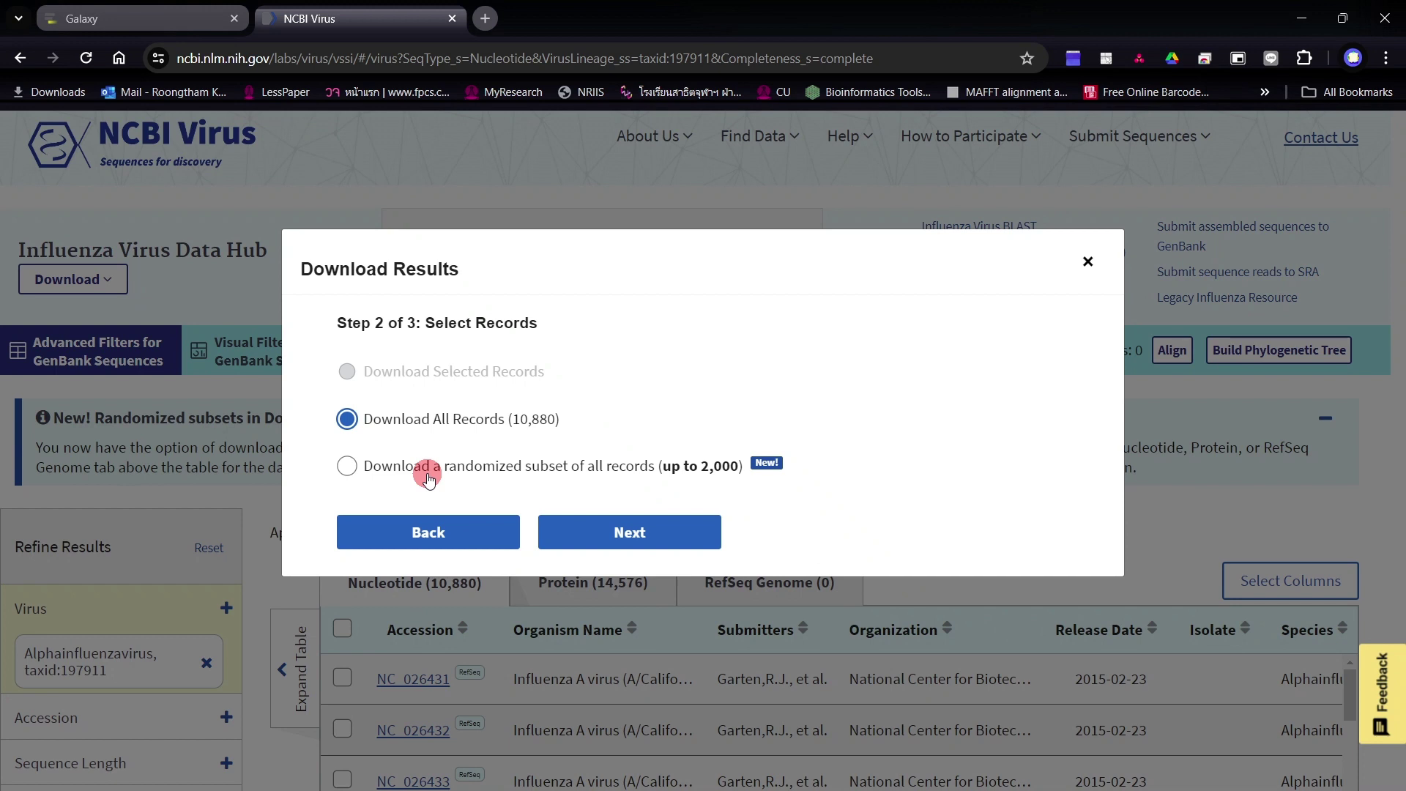
click(606, 542)
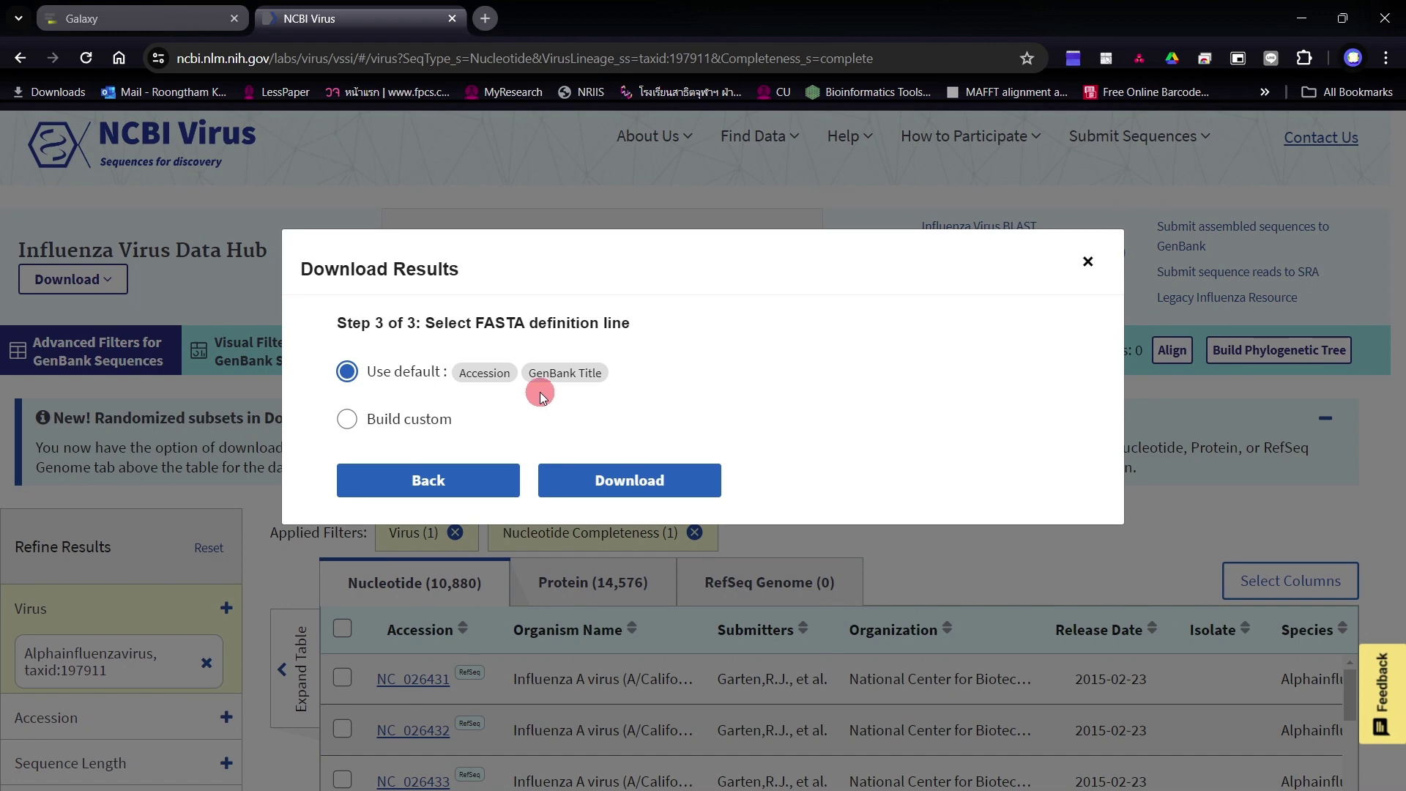
click(628, 495)
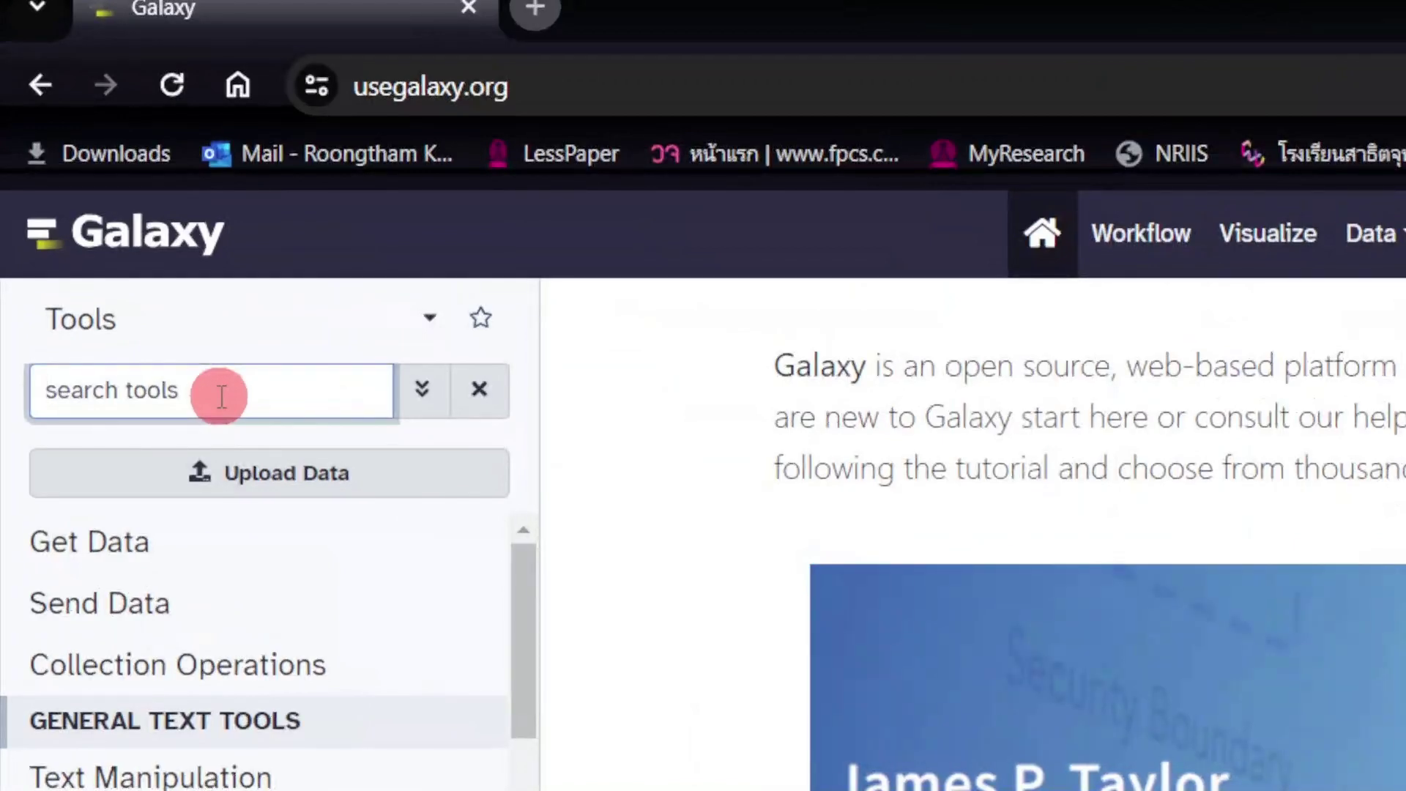
Search the Galaxy tools for makeblast and open NCBI BLAST+ makeblastdb.
text(make)
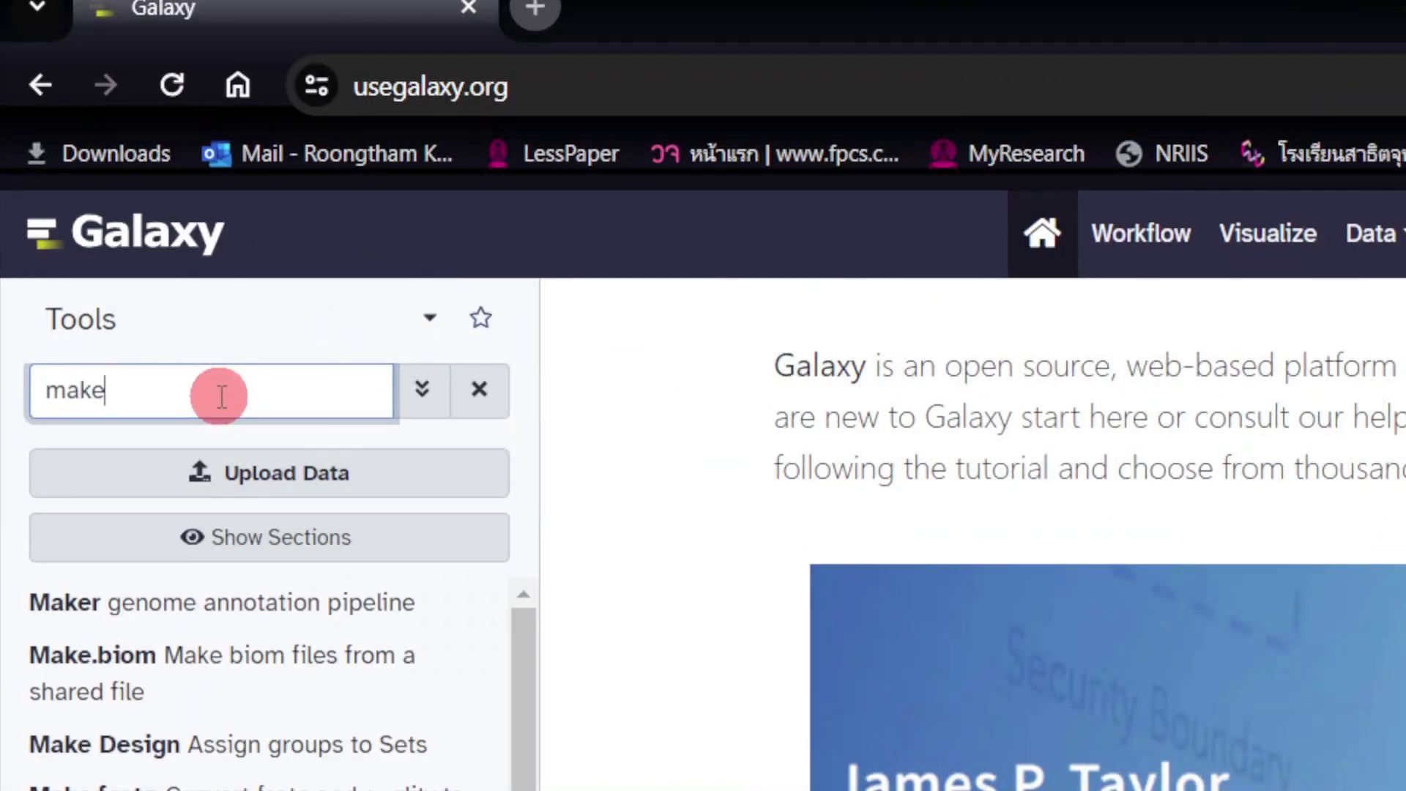
text(blast)
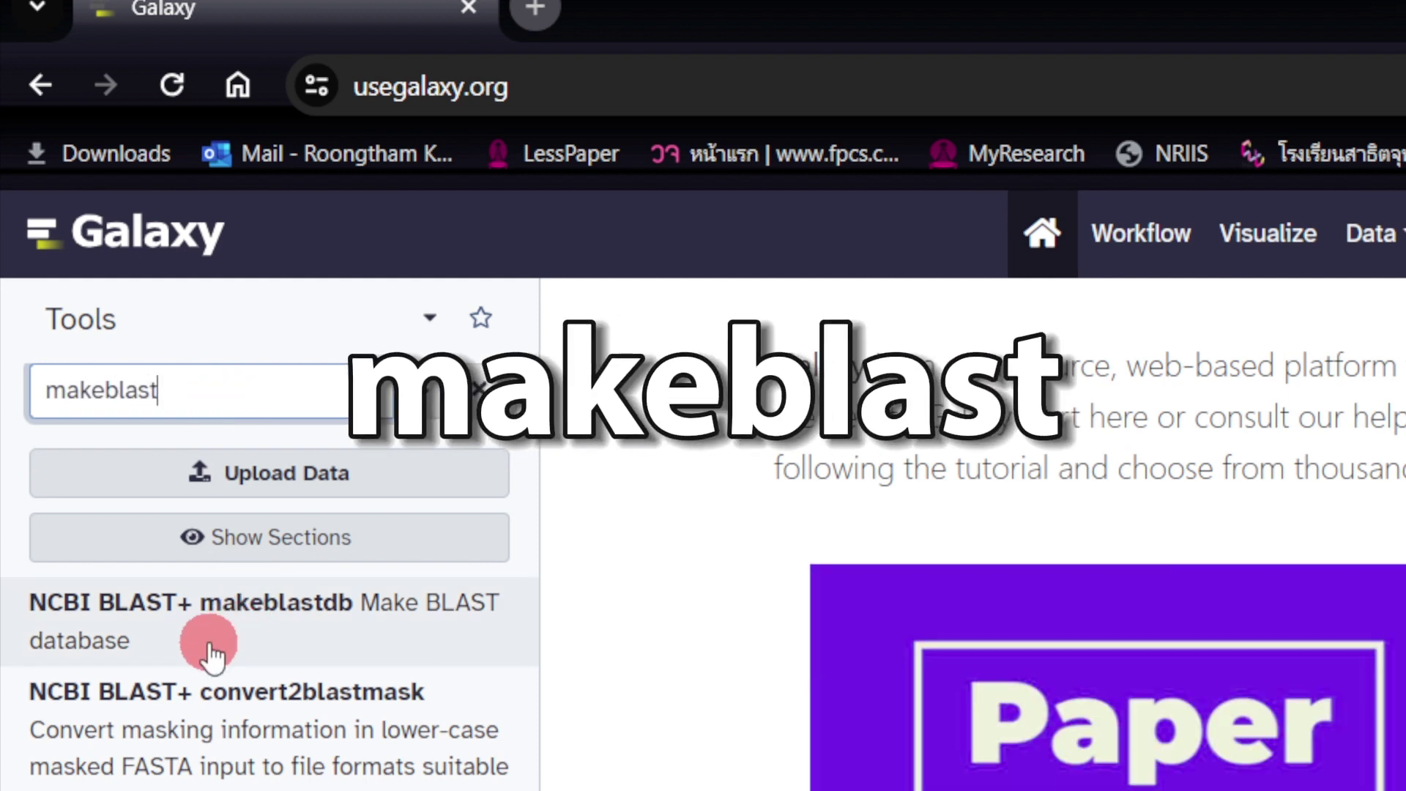
click(261, 626)
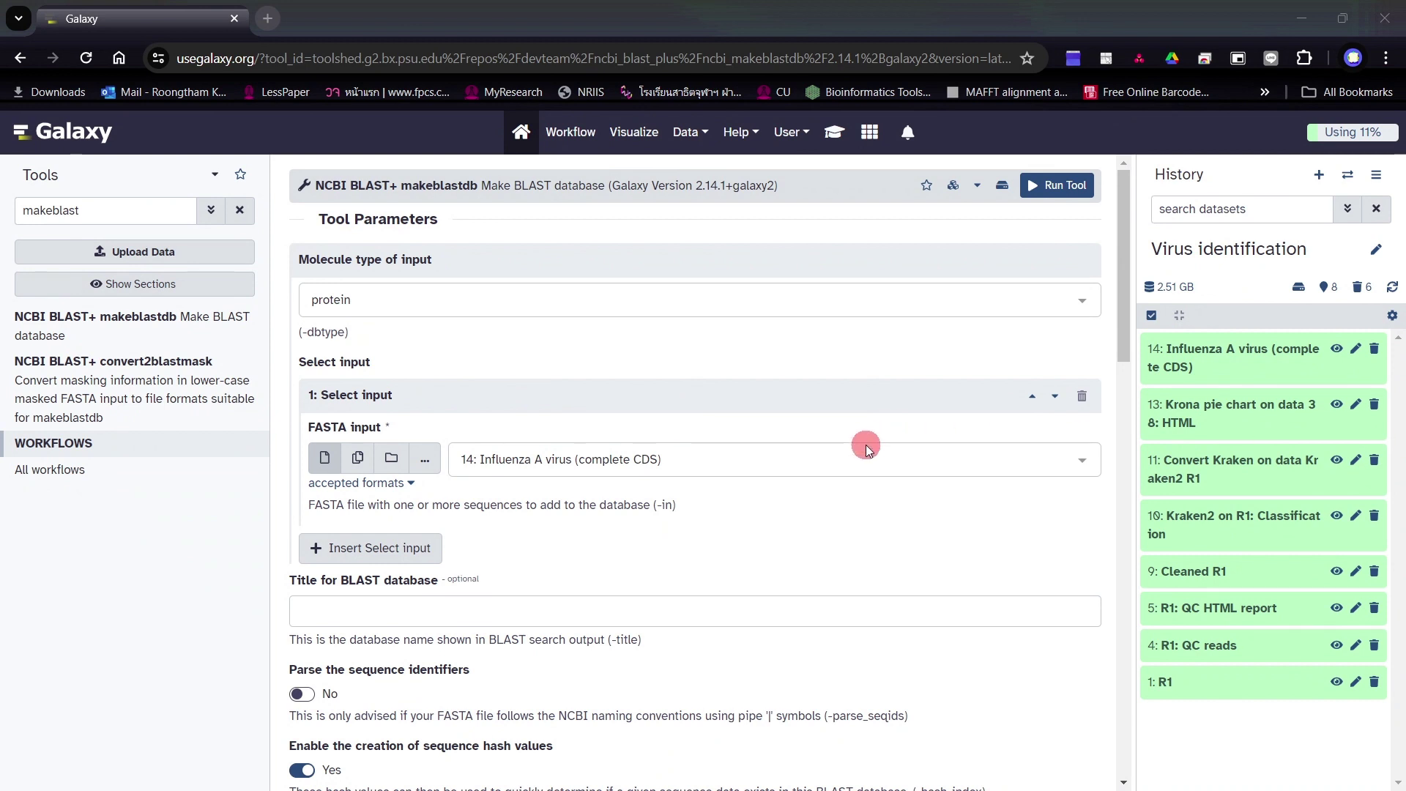
Run makeblastdb with molecule type nucleotide and the history dataset Influenza A virus (complete CDS) as the FASTA input.
click(382, 302)
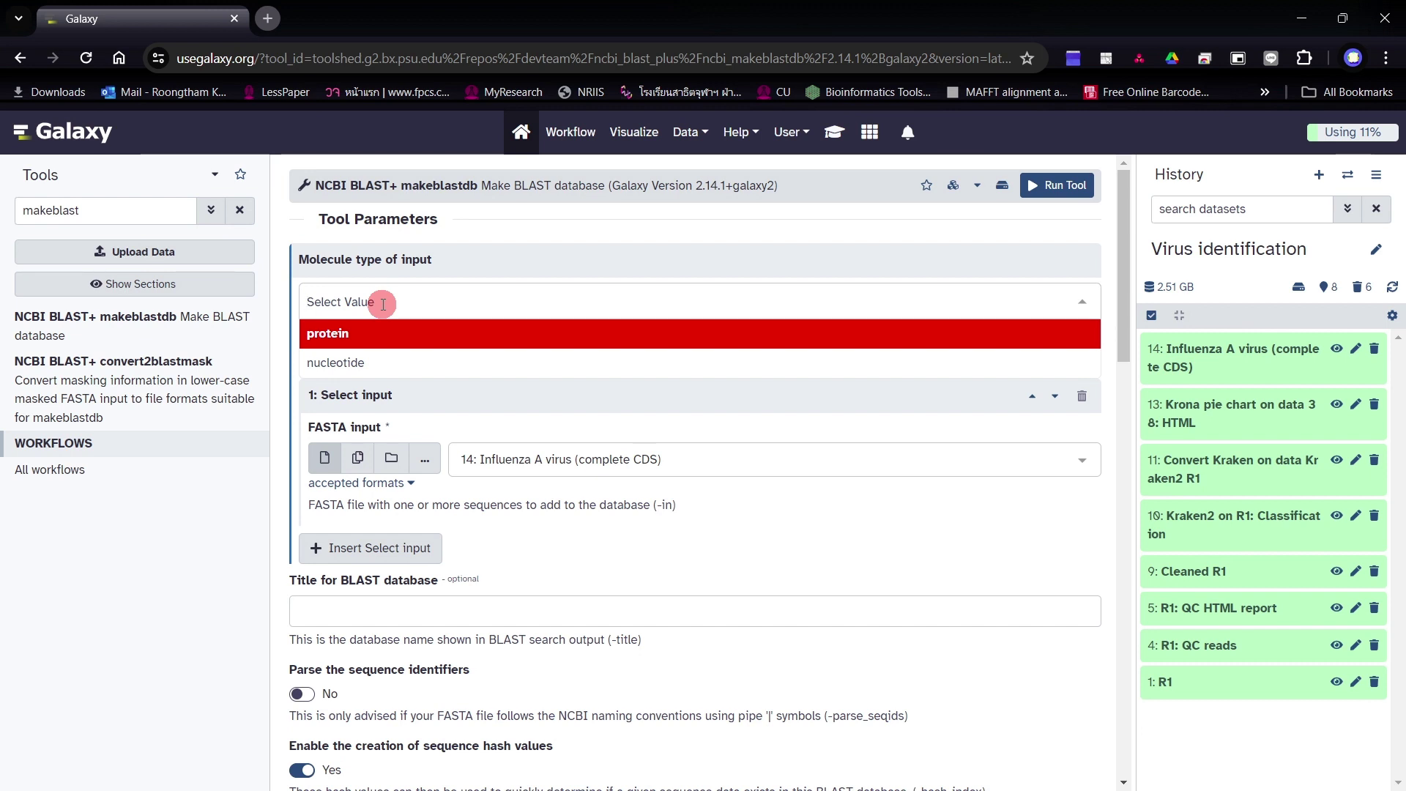
click(388, 362)
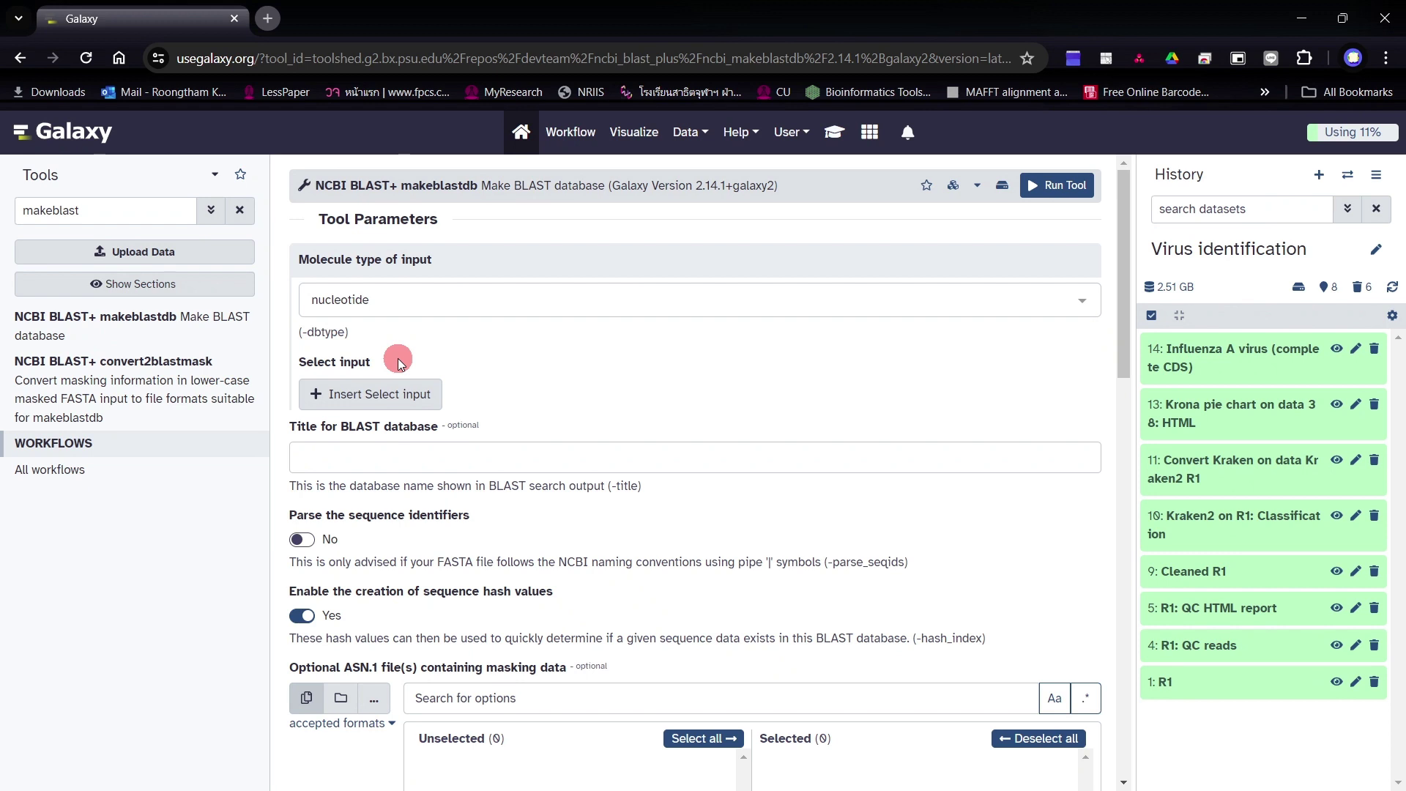
click(388, 394)
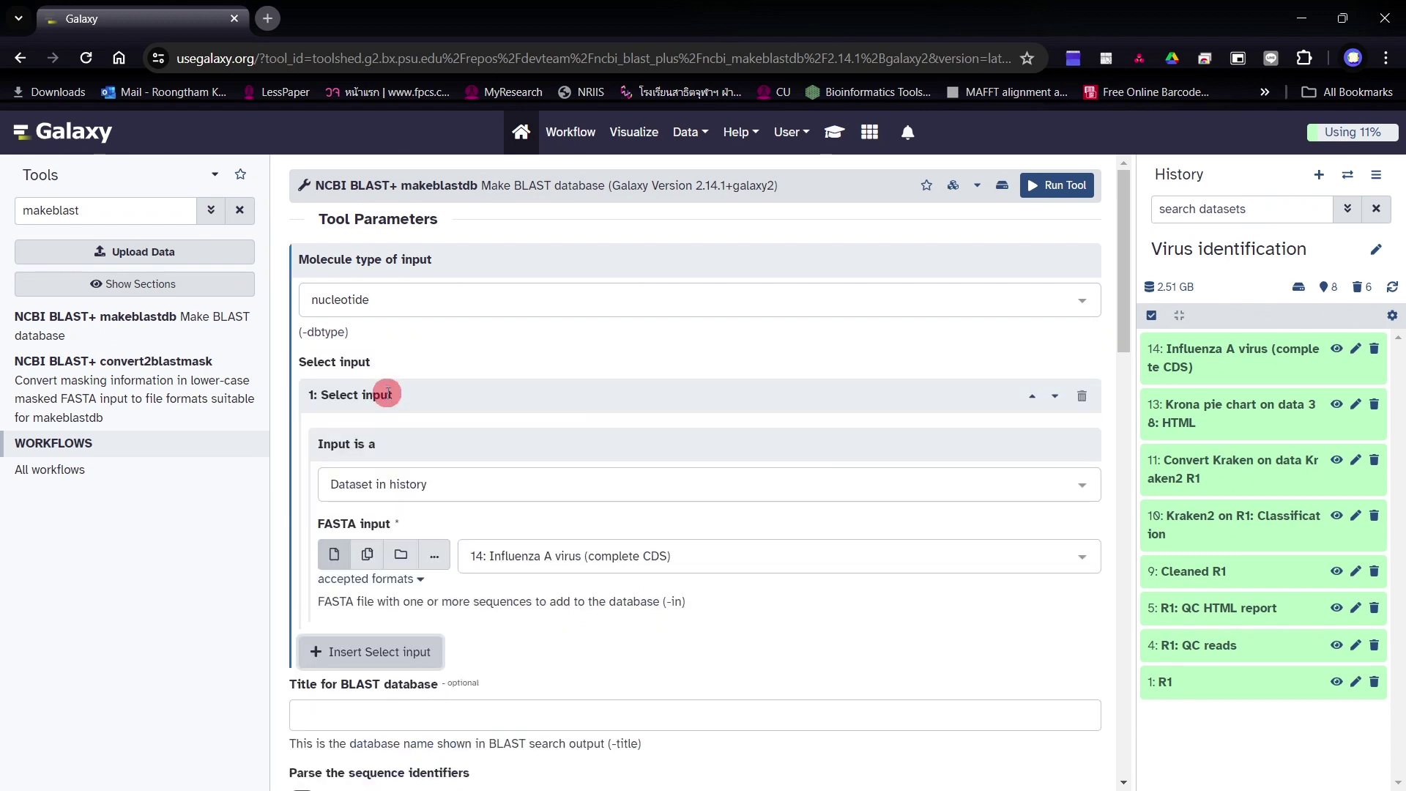
scroll(390, 393, down, 1)
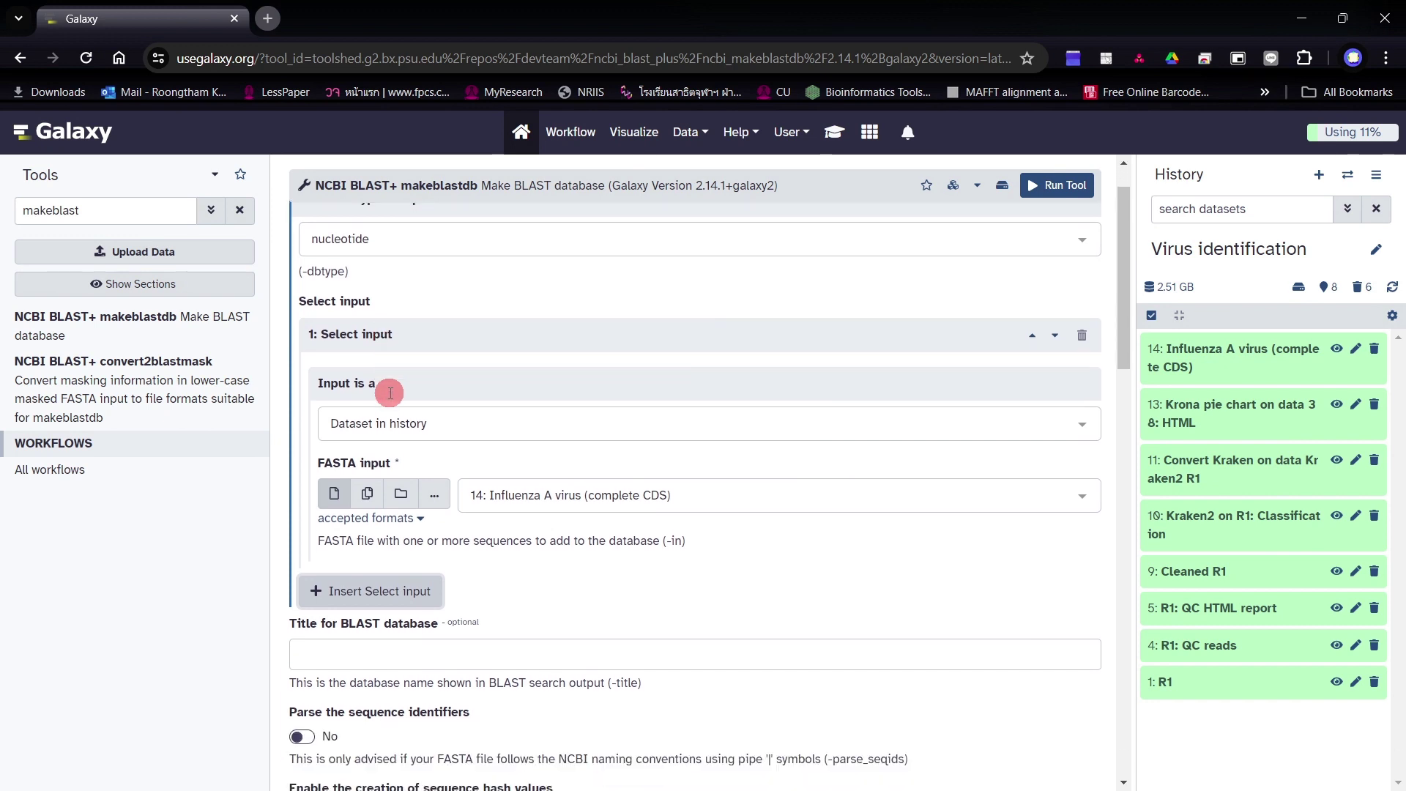
scroll(390, 393, down, 1)
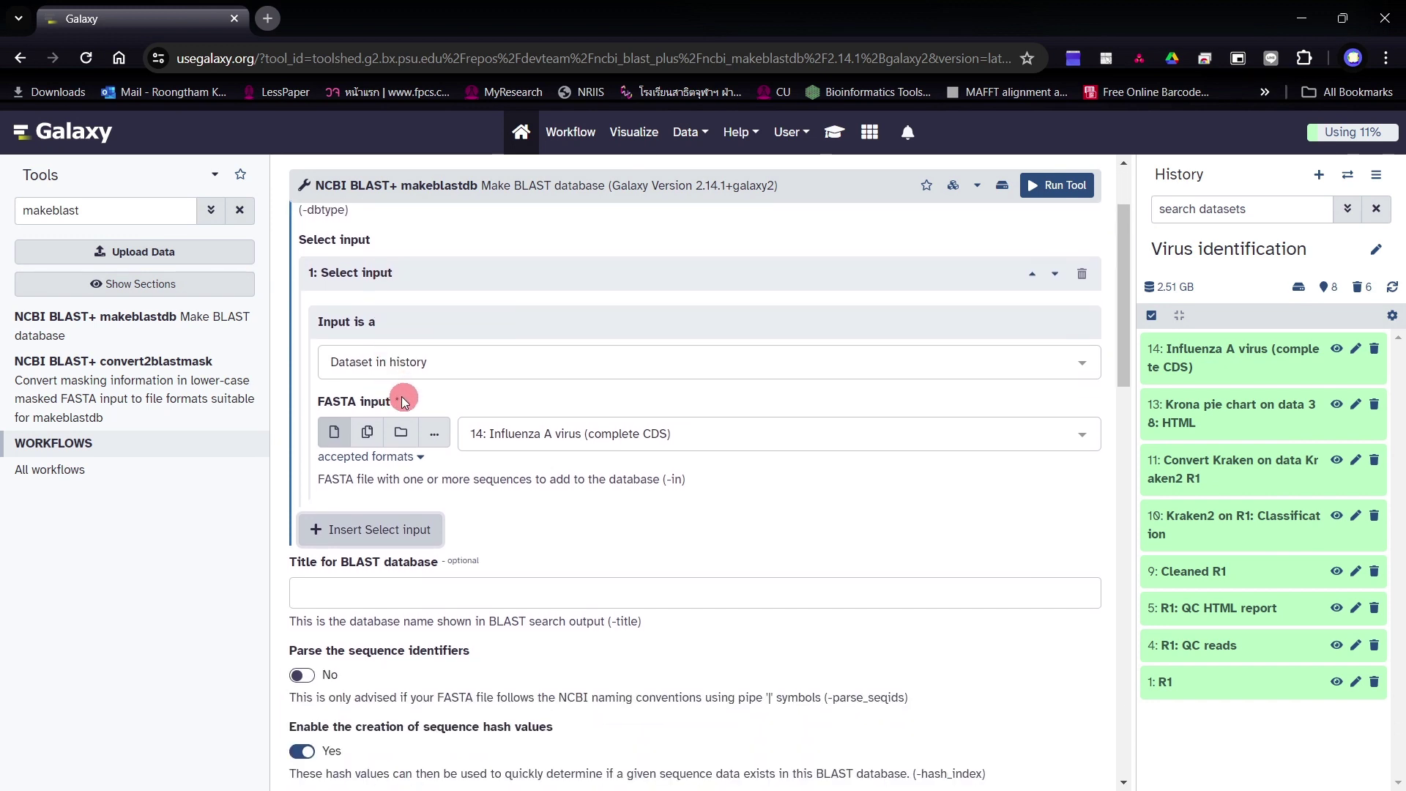
click(551, 432)
click(558, 467)
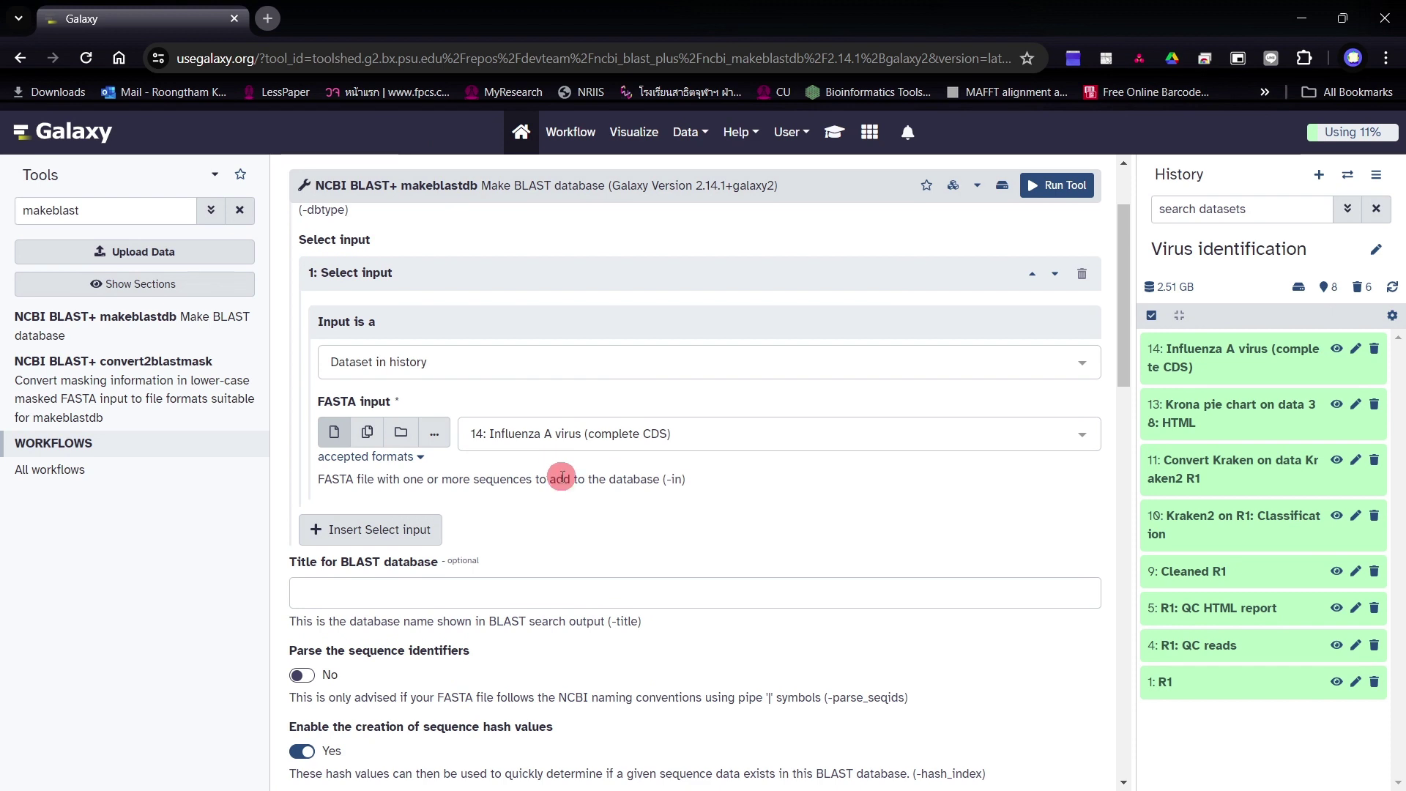
scroll(561, 477, up, 1)
scroll(561, 477, up, 1)
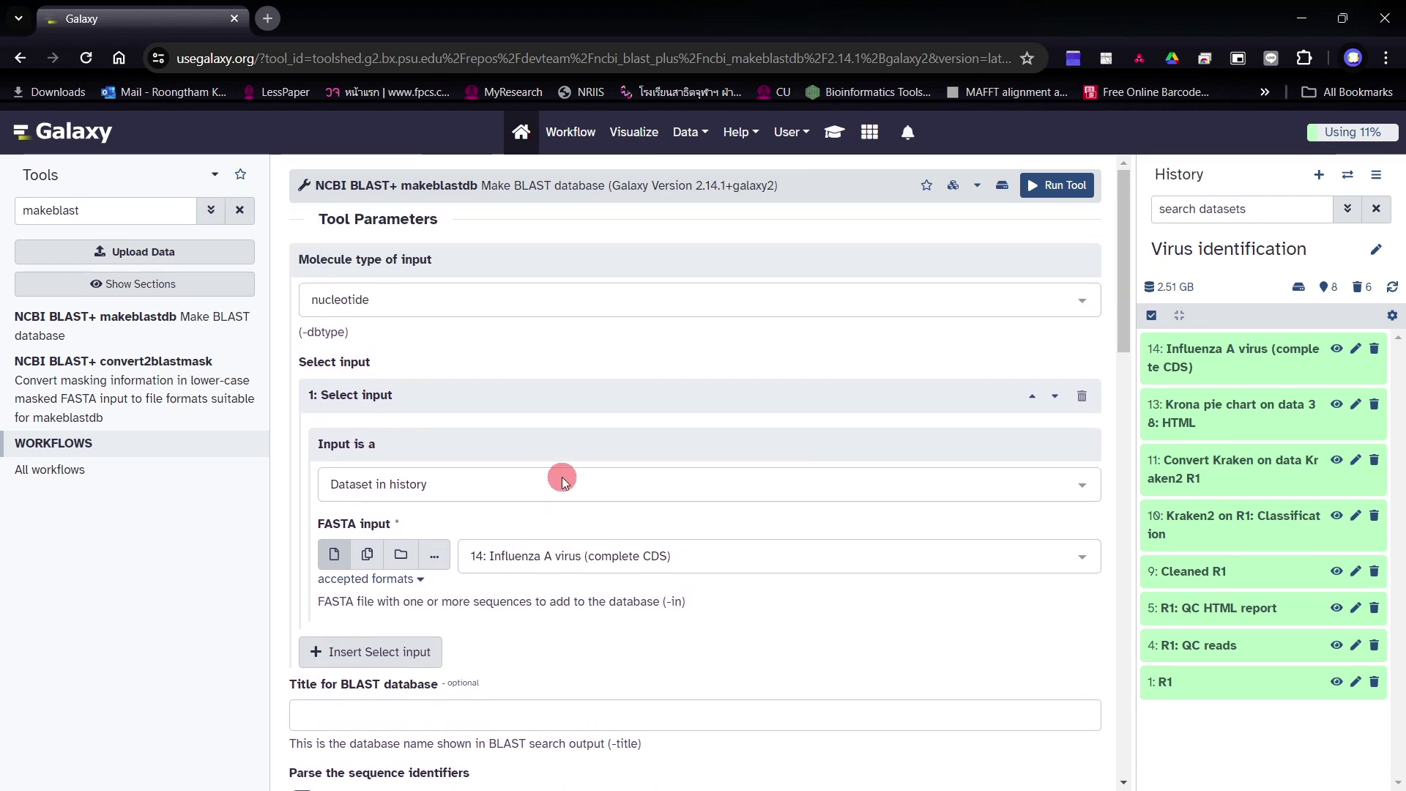
click(1063, 188)
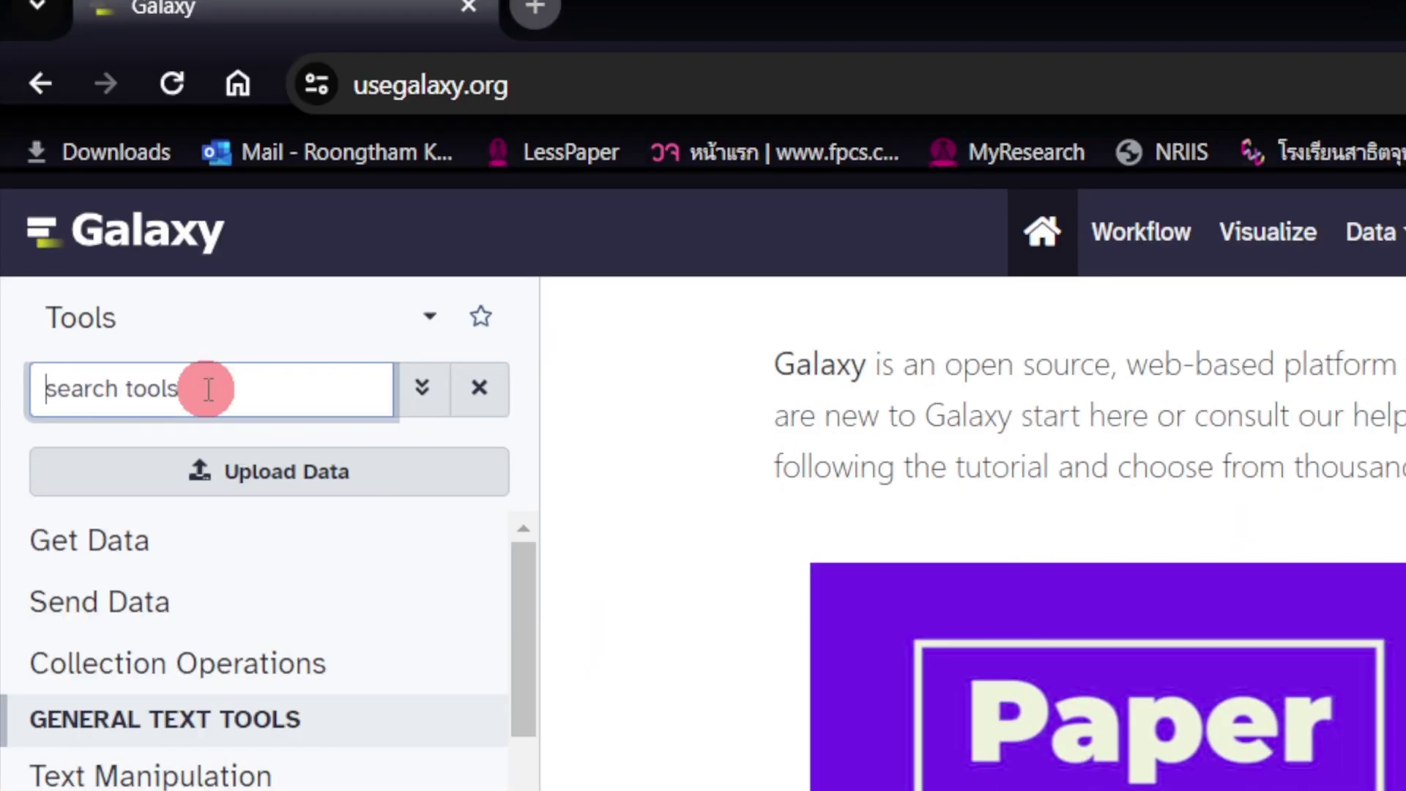
Find the MEGAHIT metagenomics assembly tool and replace its single-end input Influenza A virus (complete CDS) with Cleaned R1.
text(meg)
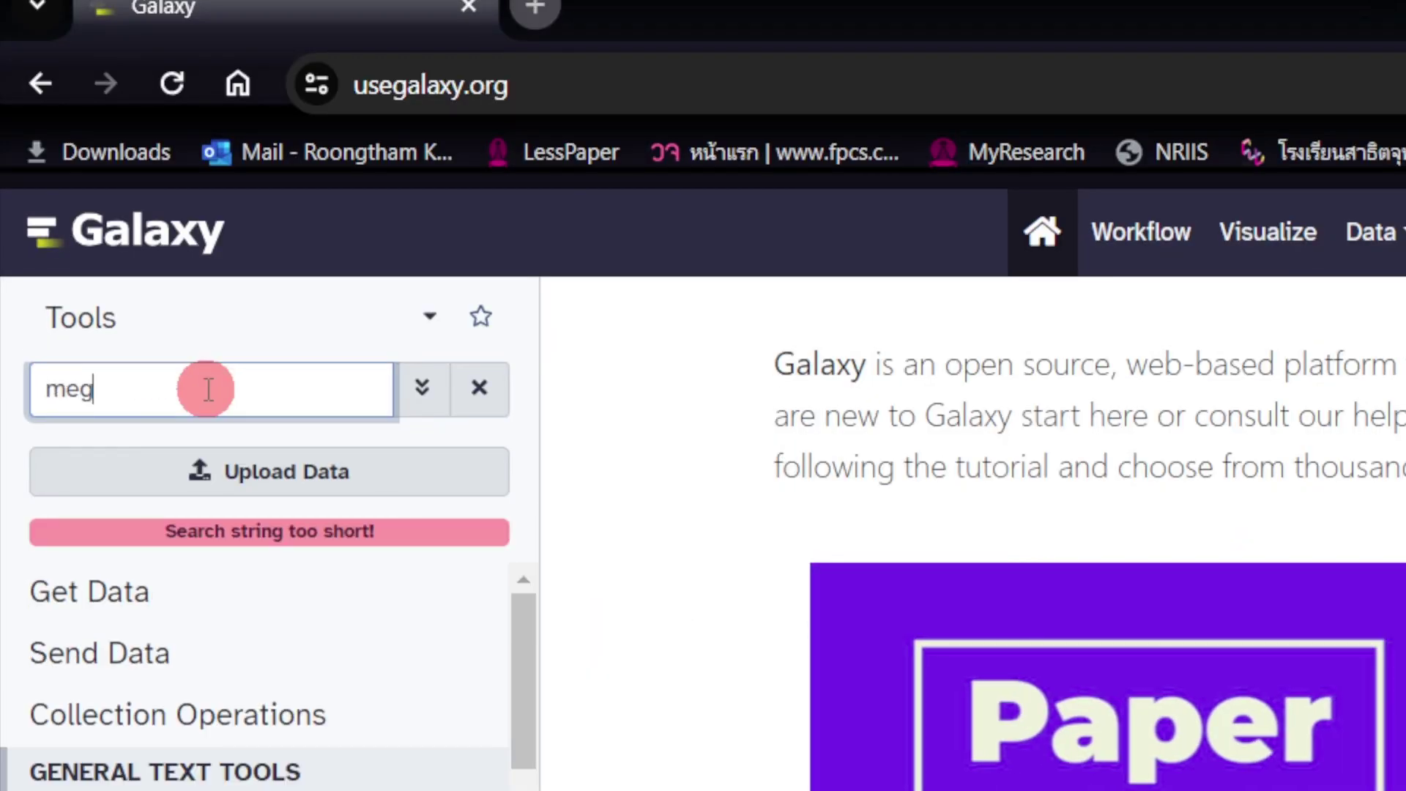
text(ahit)
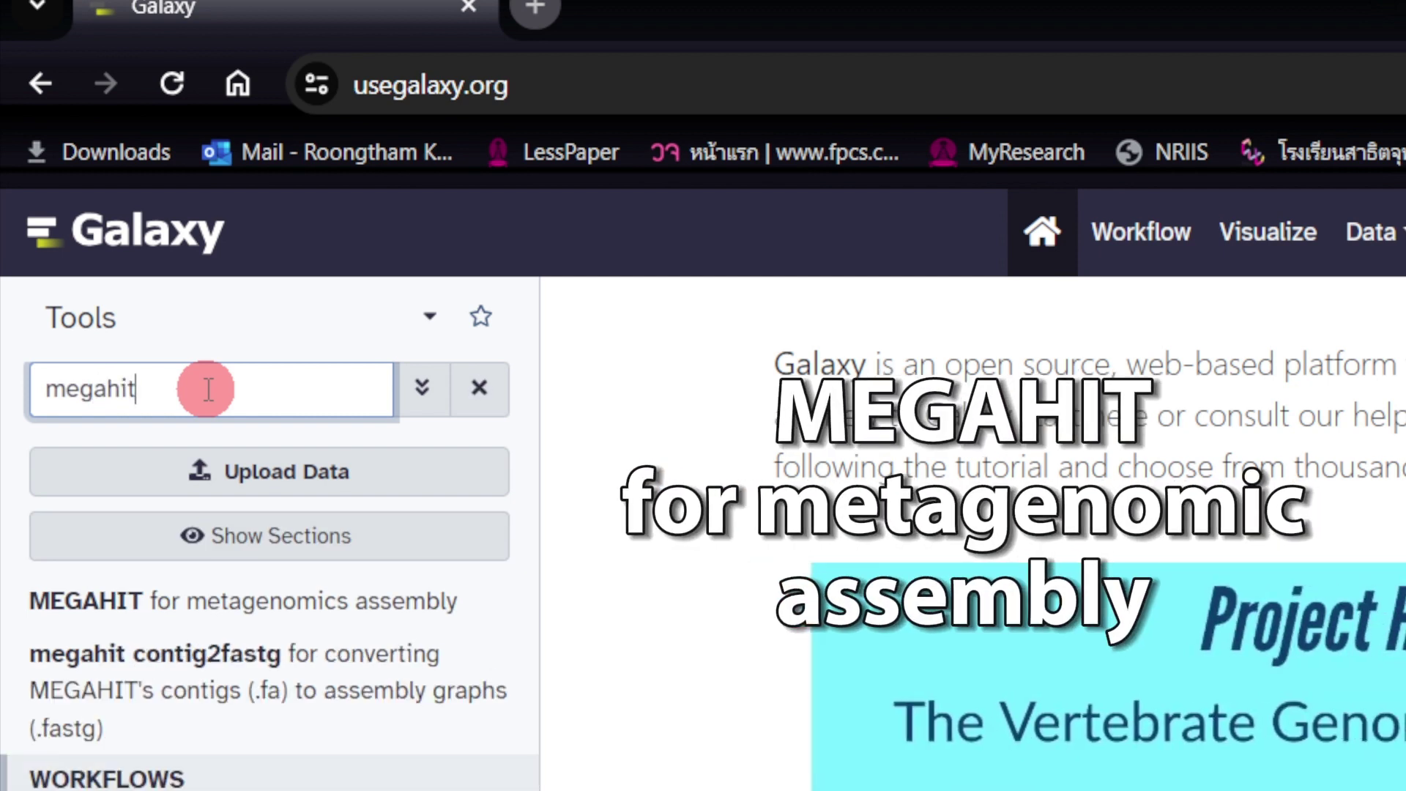
click(251, 601)
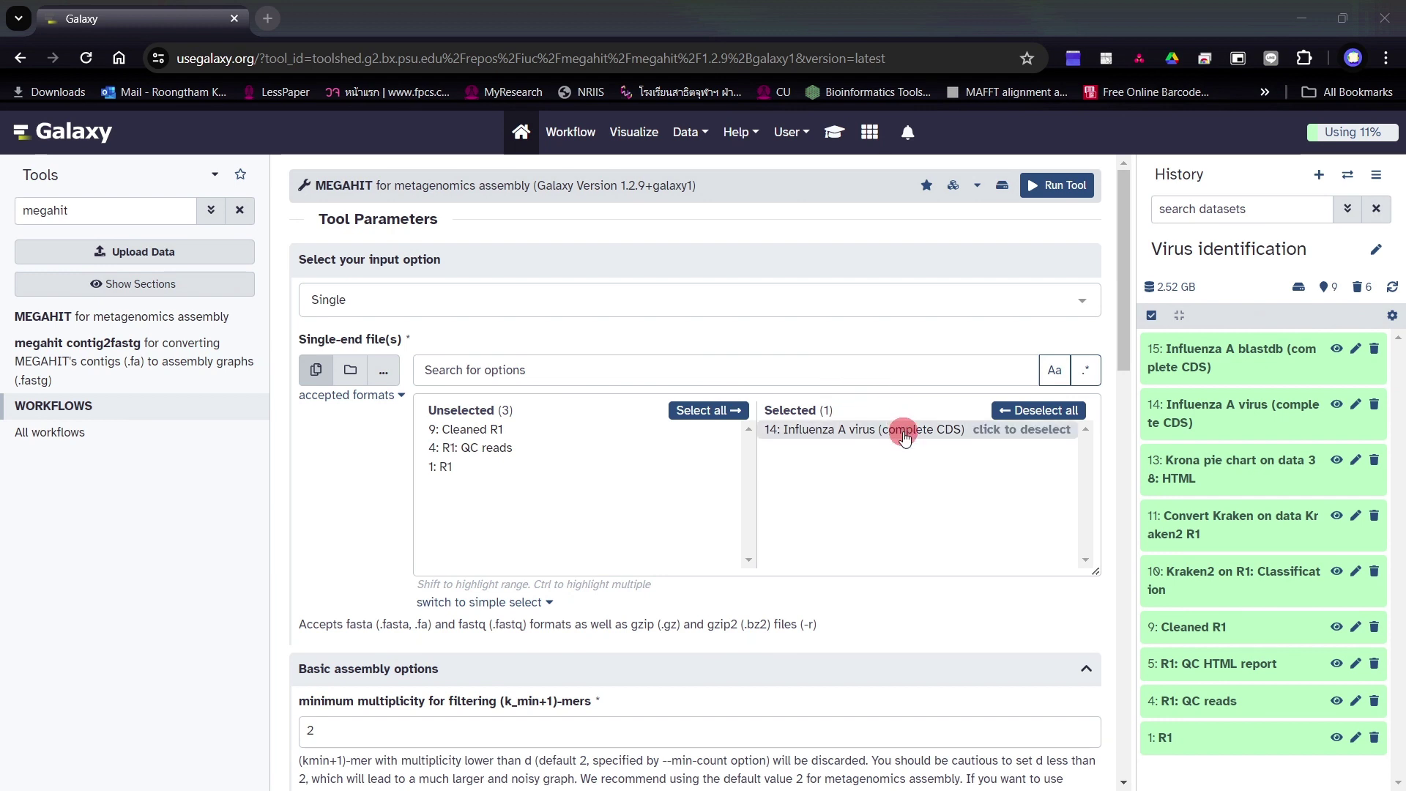
click(812, 432)
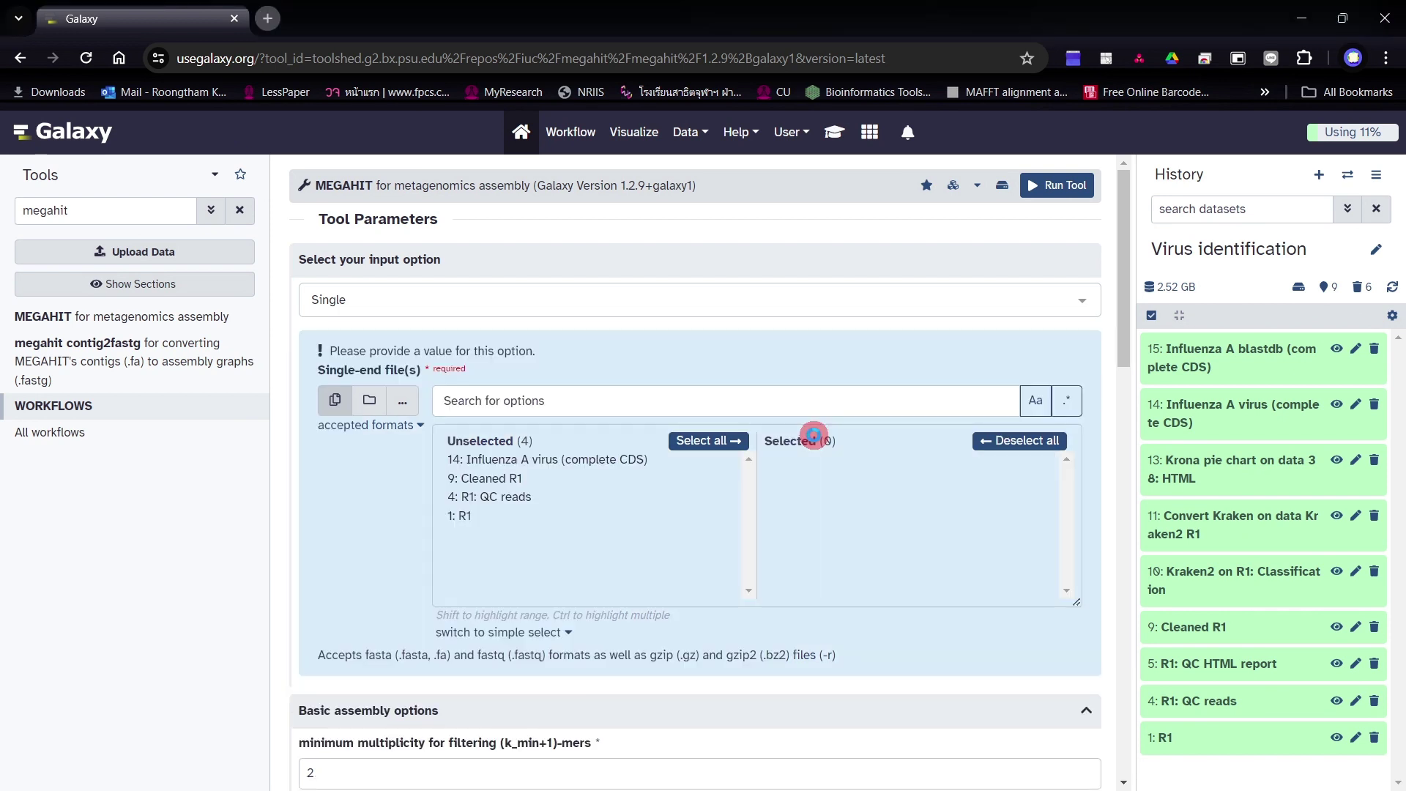
click(488, 480)
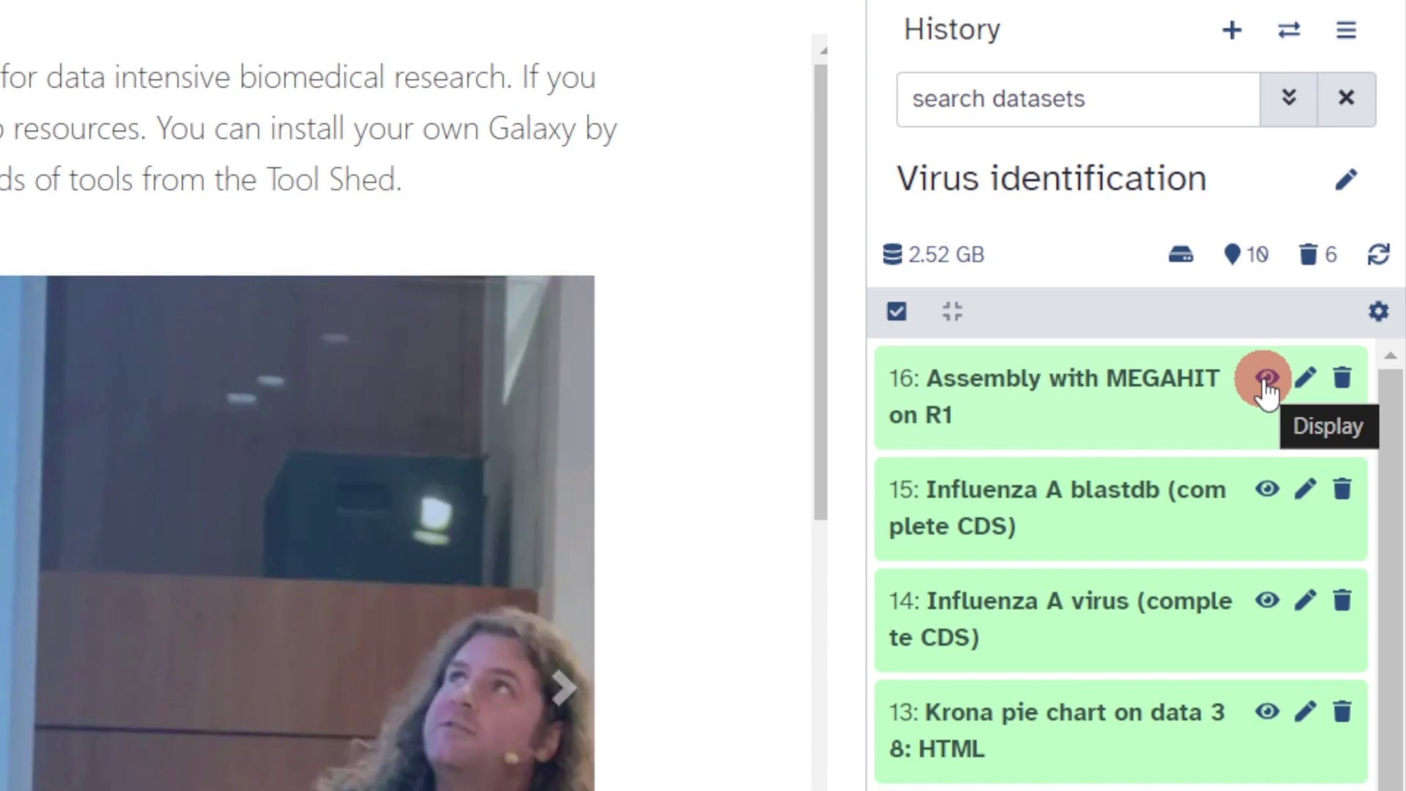
Display the Assembly with MEGAHIT on R1 dataset, and search the tools for blast to open NCBI BLAST+ blastn.
click(1264, 377)
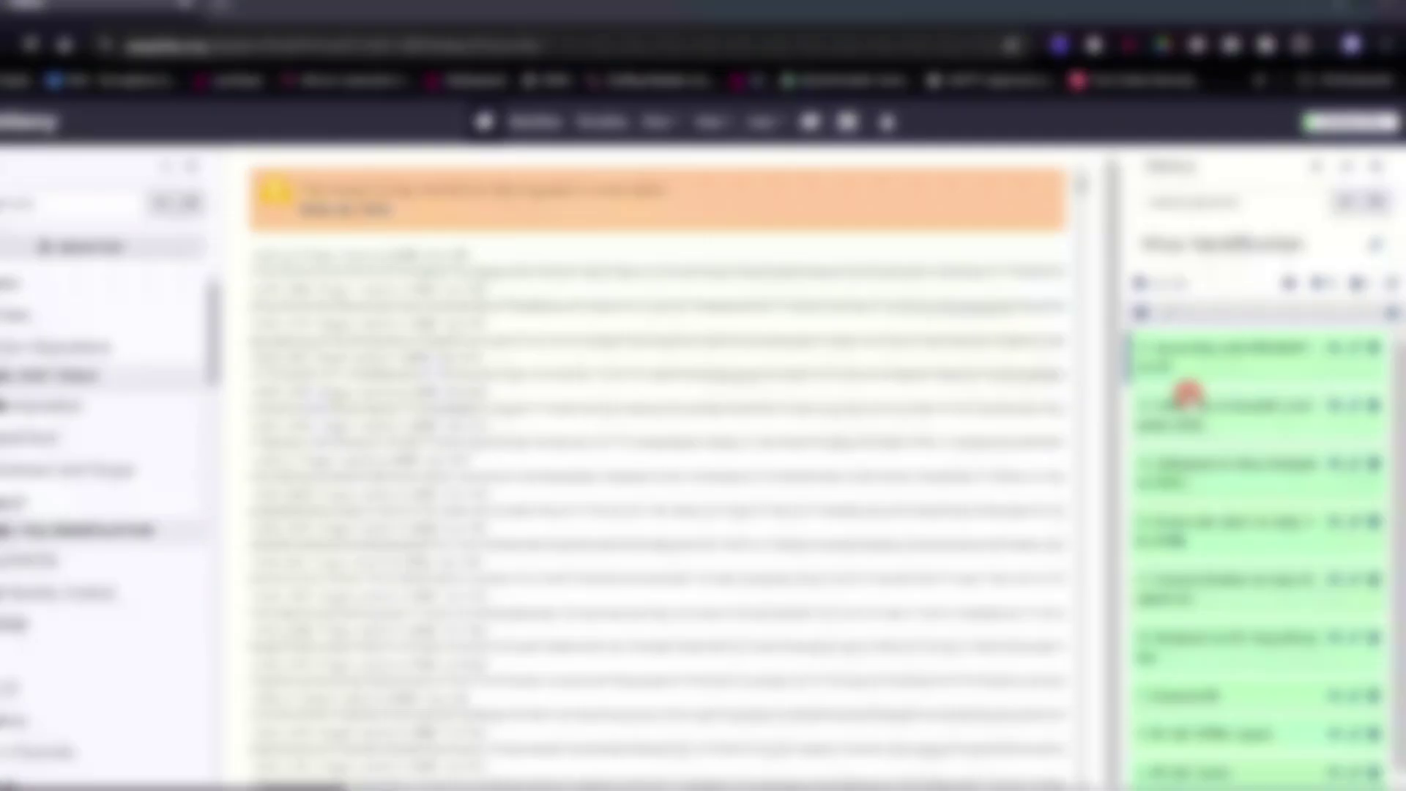
click(111, 214)
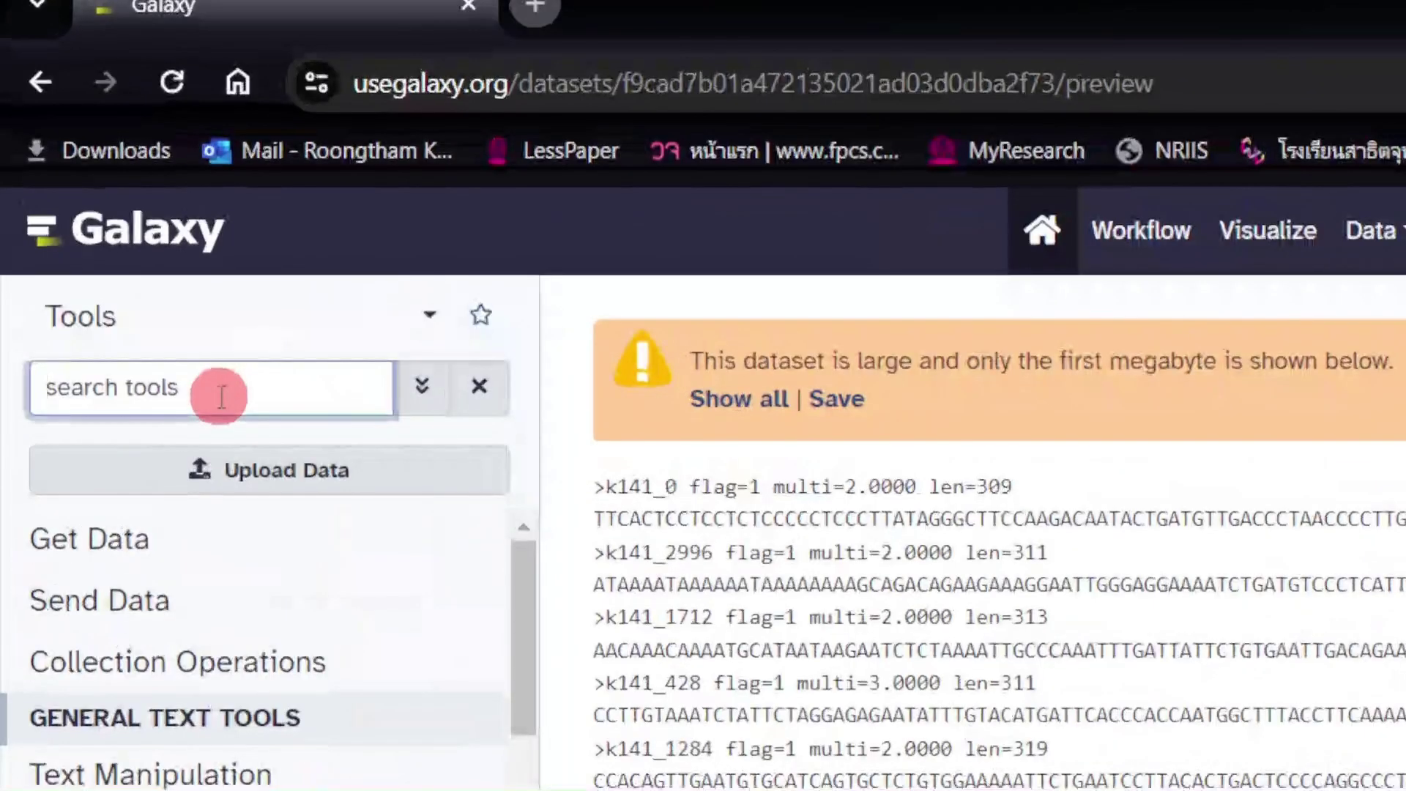
text(bl)
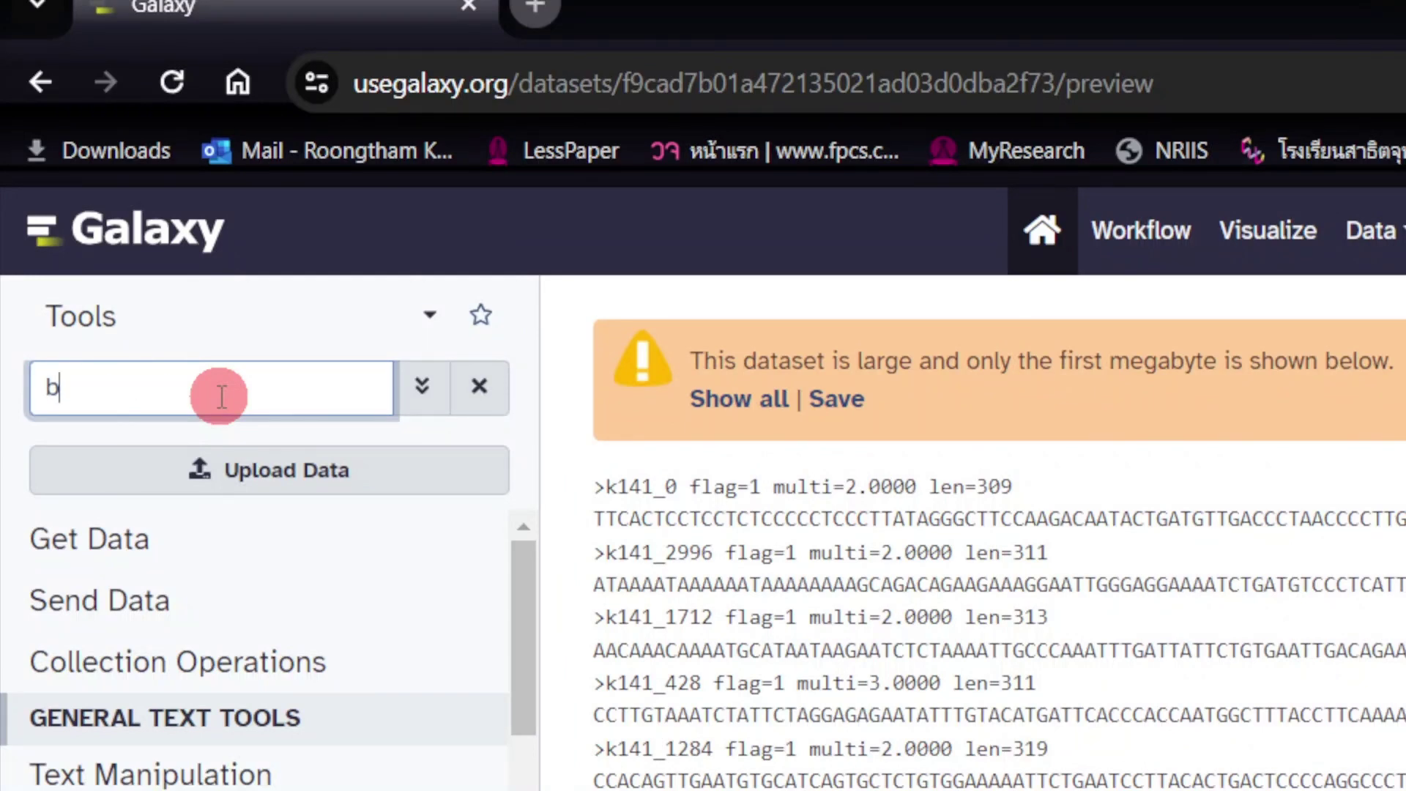
text(ast)
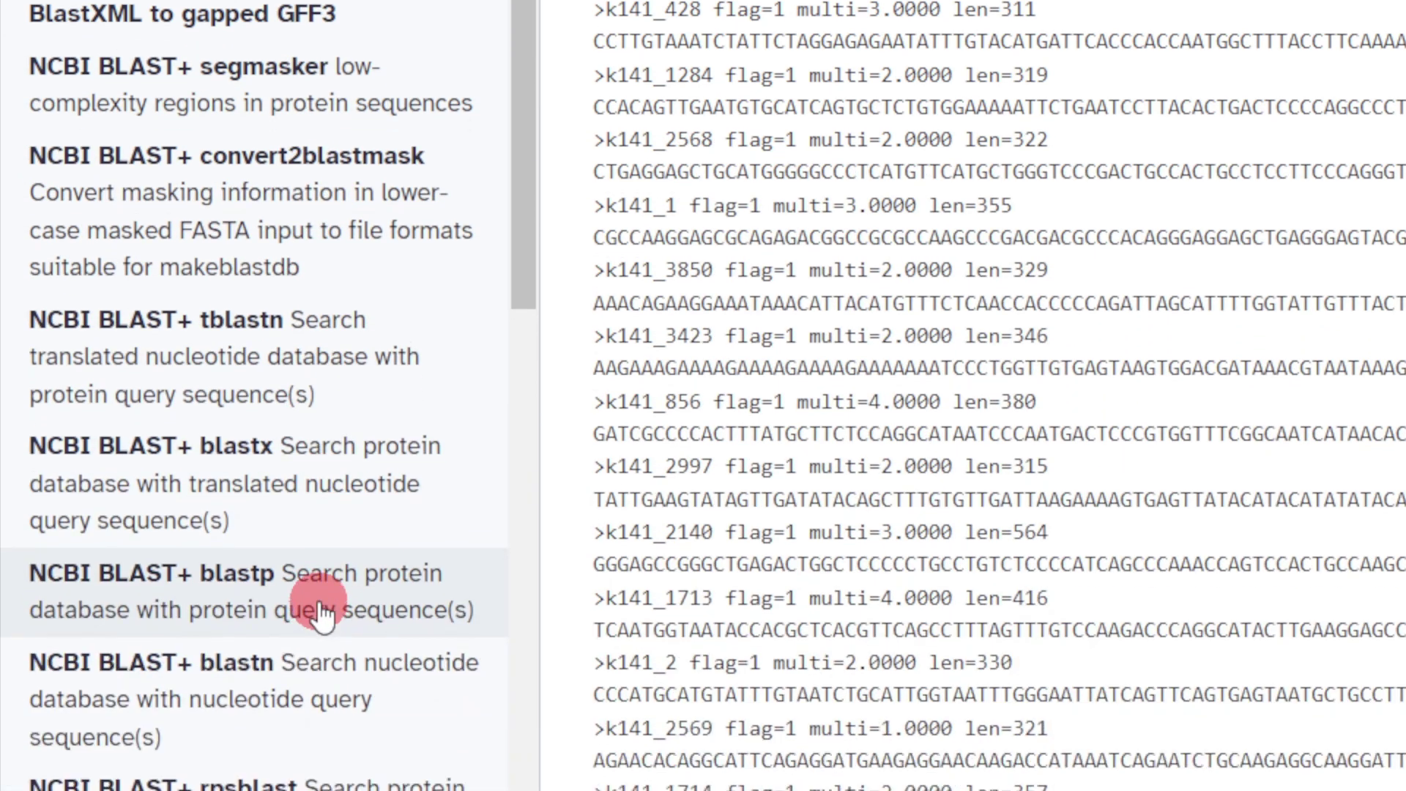
scroll(315, 513, down, 3)
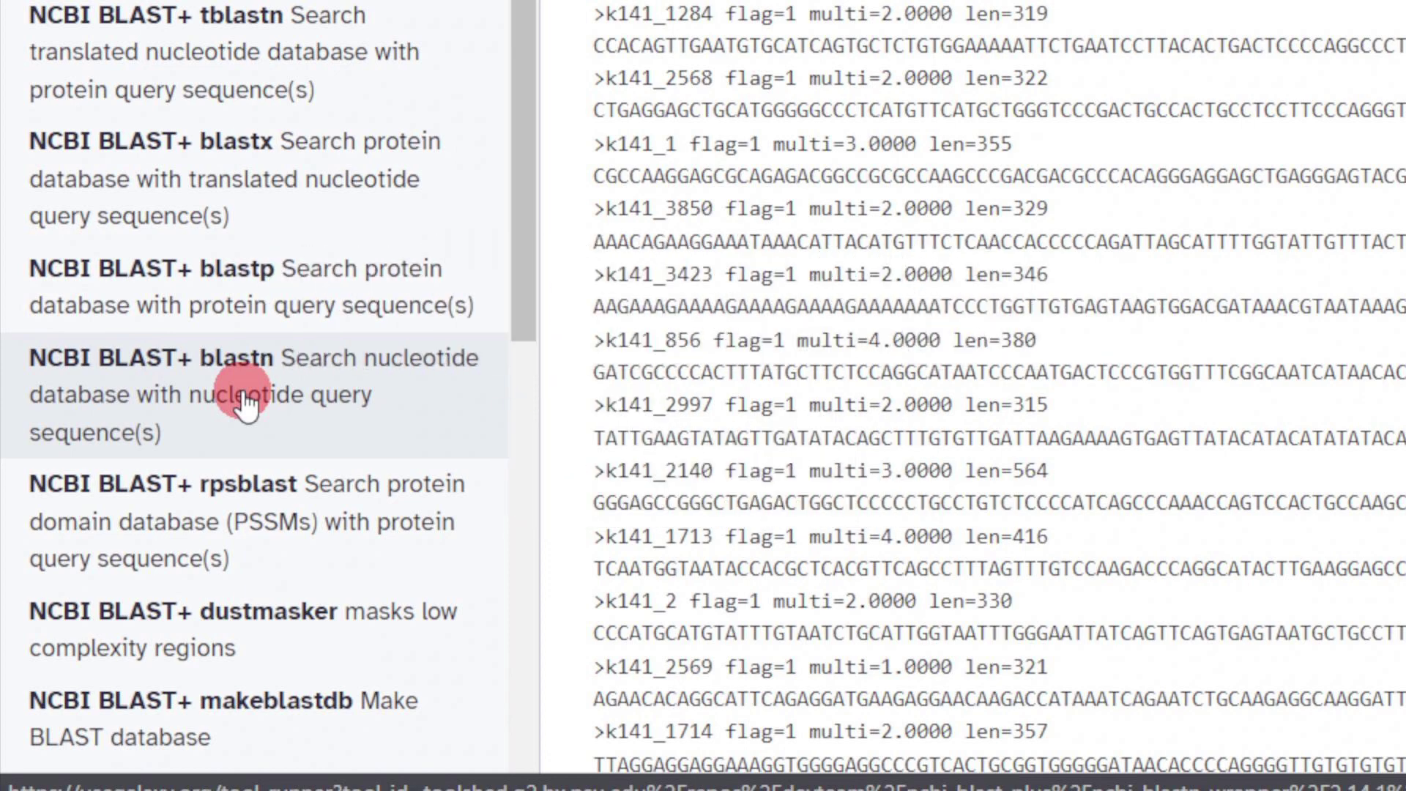
click(245, 403)
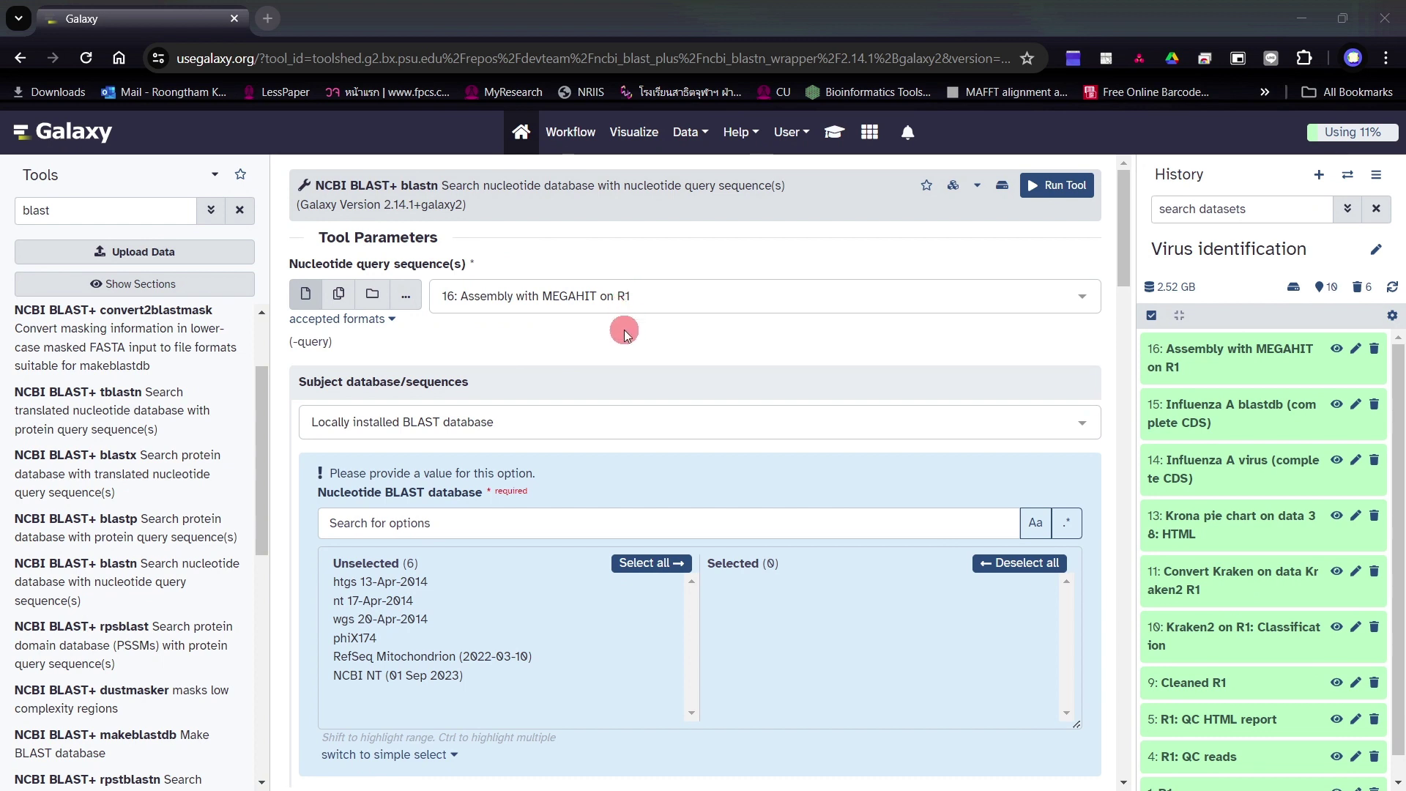
Set the blastn subject to a BLAST database from the history, using Influenza A blastdb (complete CDS) as the nucleotide database.
click(584, 309)
click(583, 331)
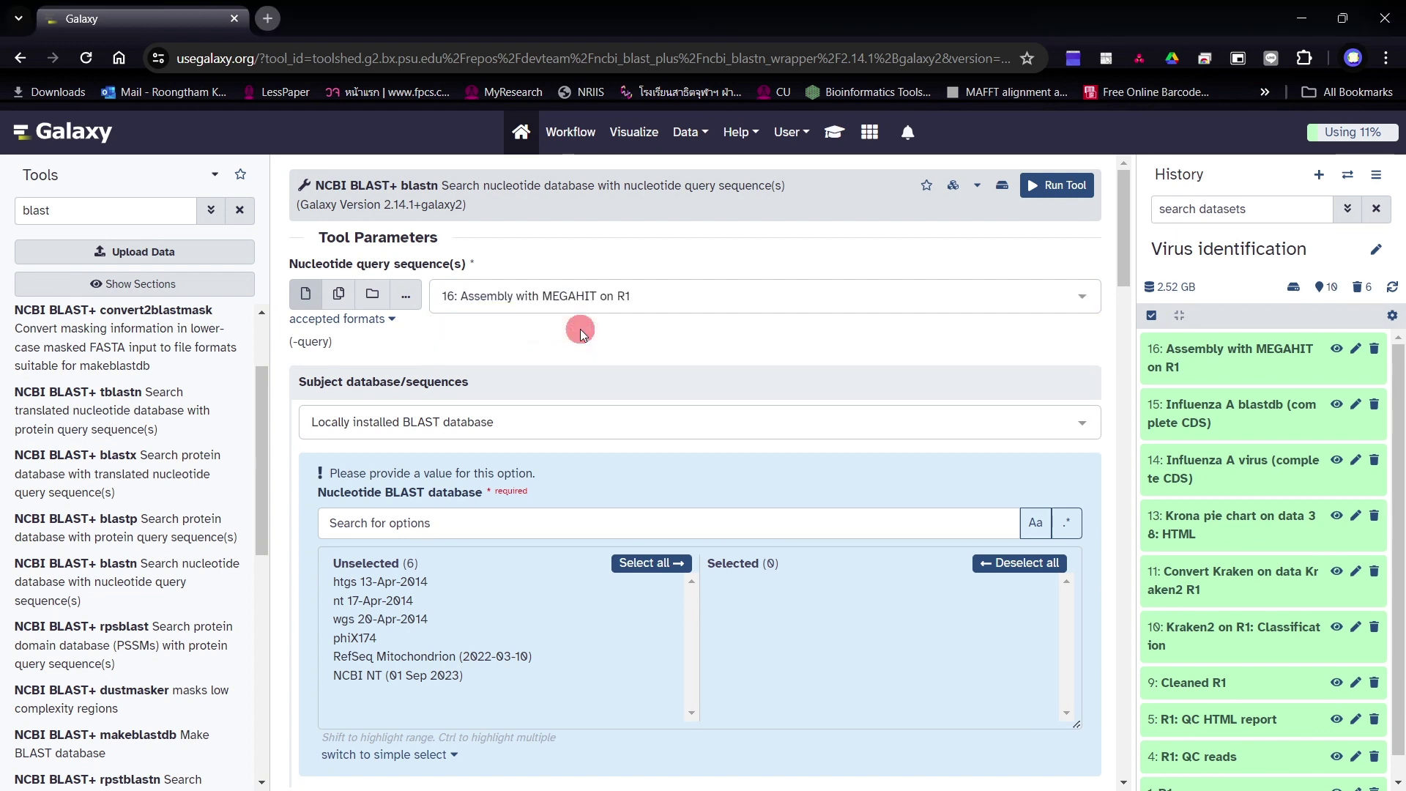
click(499, 426)
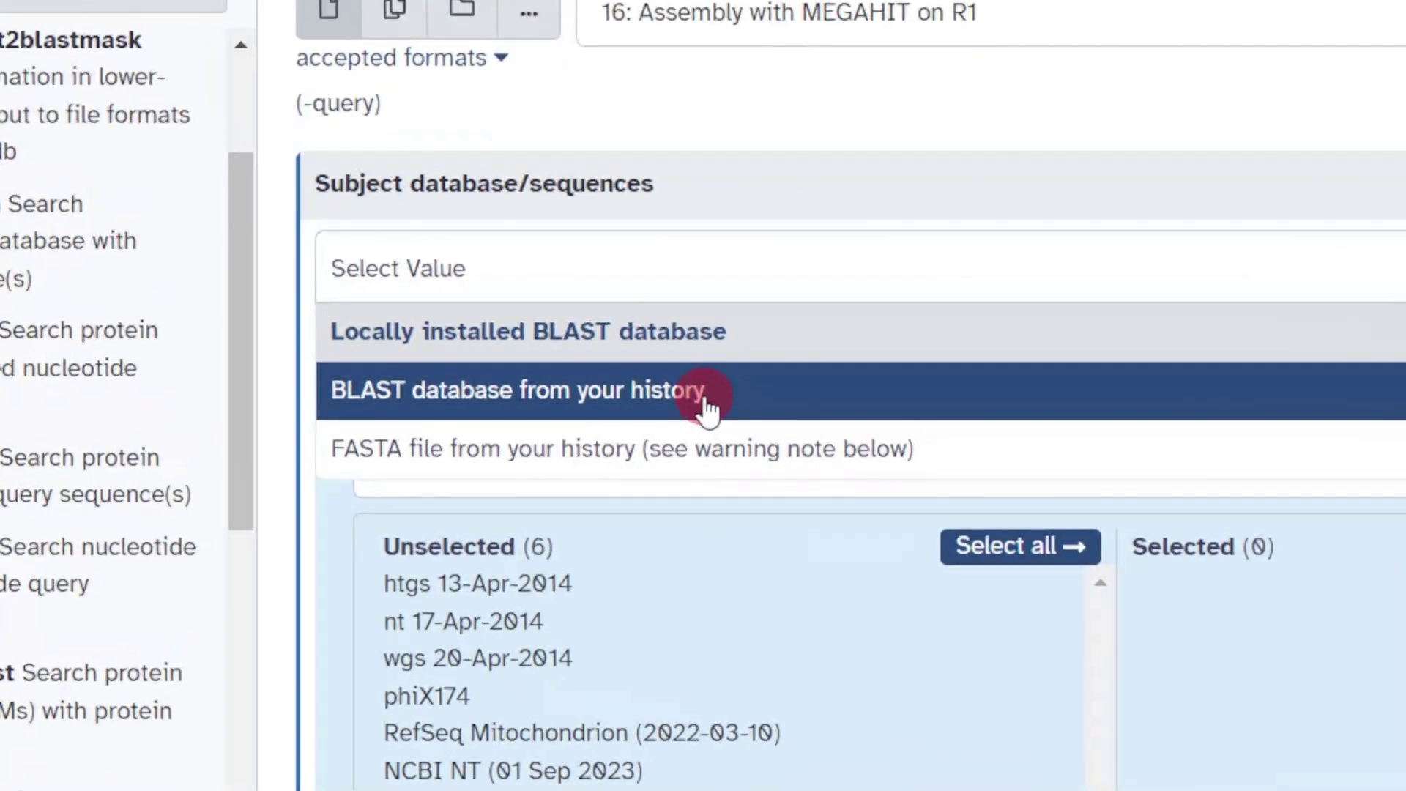
click(619, 440)
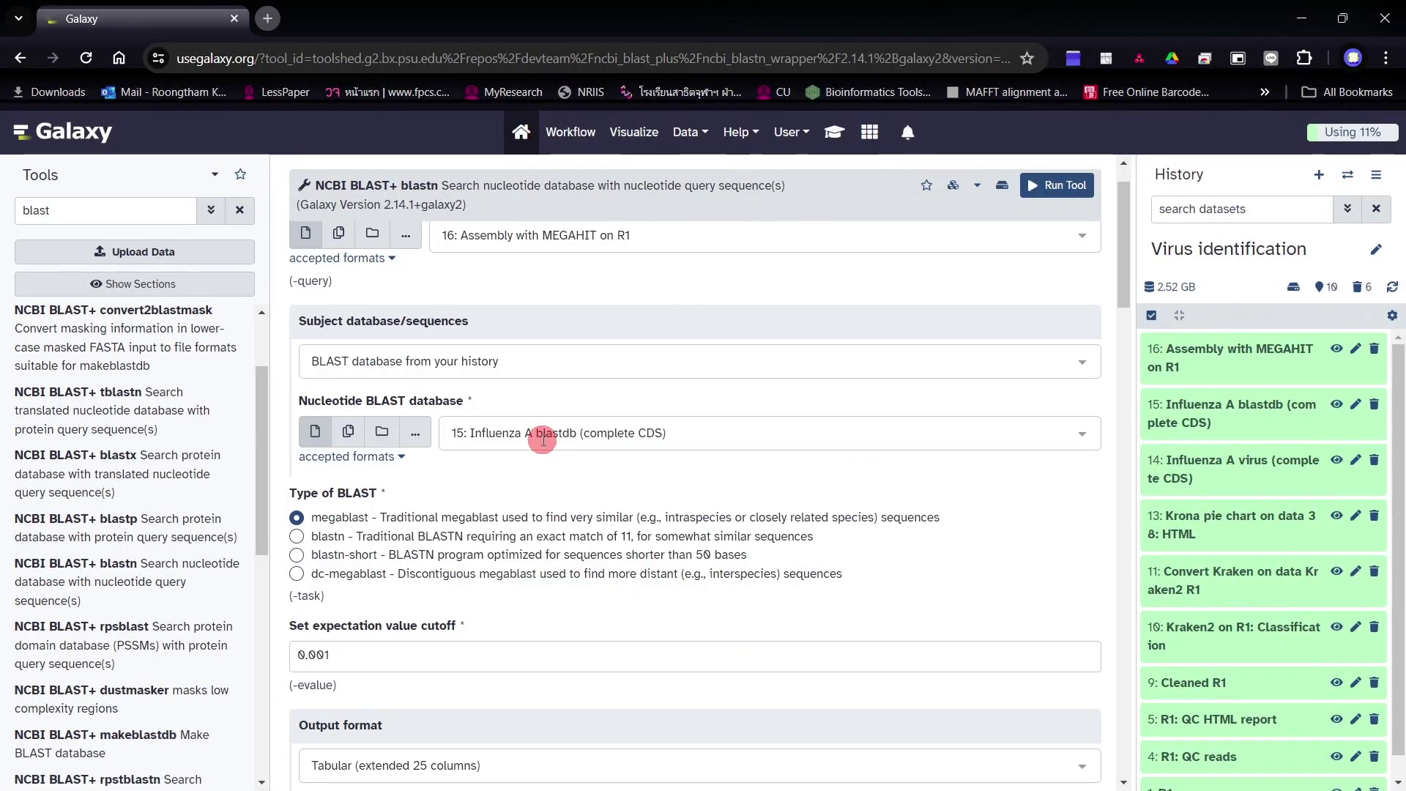
click(542, 440)
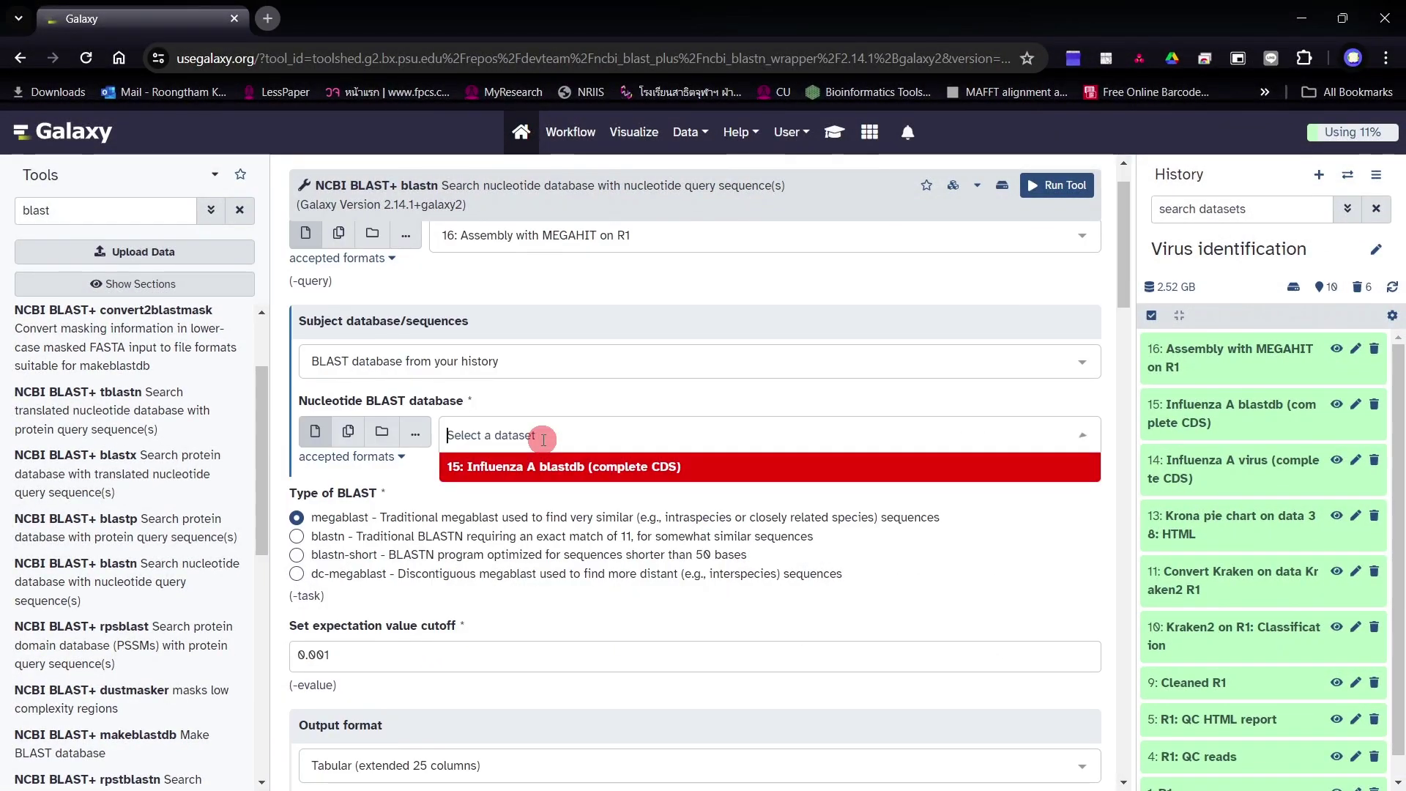
click(550, 473)
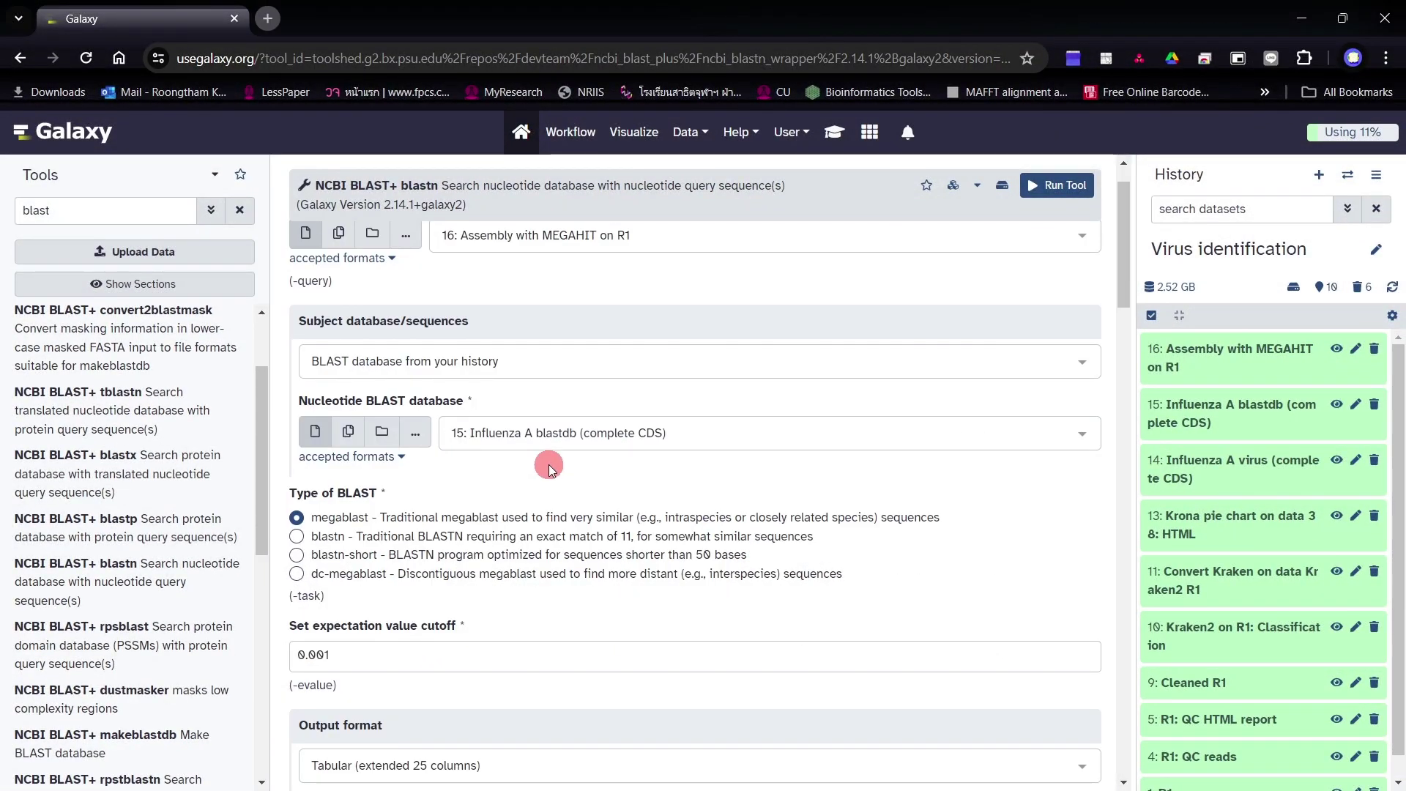
Set the type of BLAST to blastn and the output format to Tabular (select which columns).
scroll(545, 462, down, 2)
scroll(543, 457, down, 3)
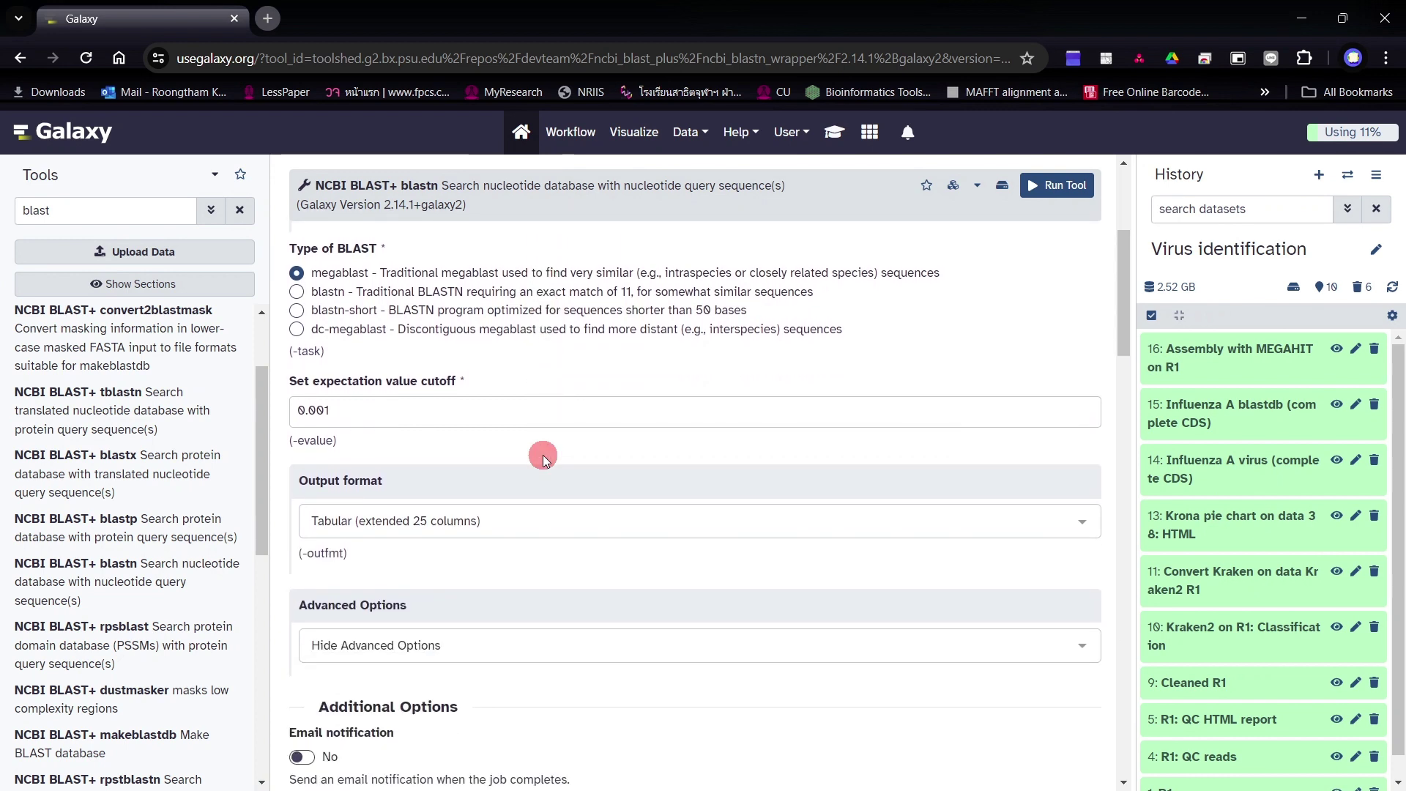
scroll(585, 457, up, 1)
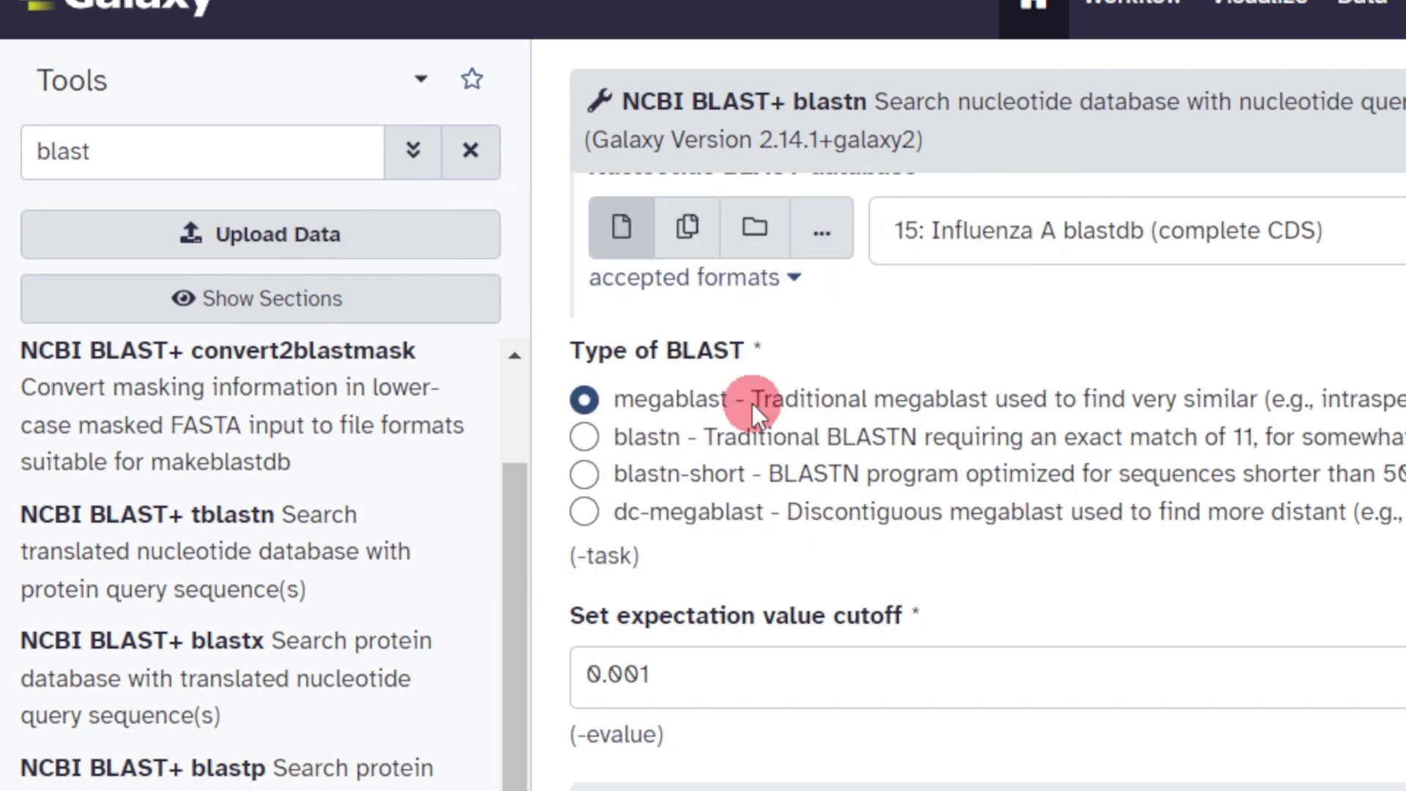
click(583, 437)
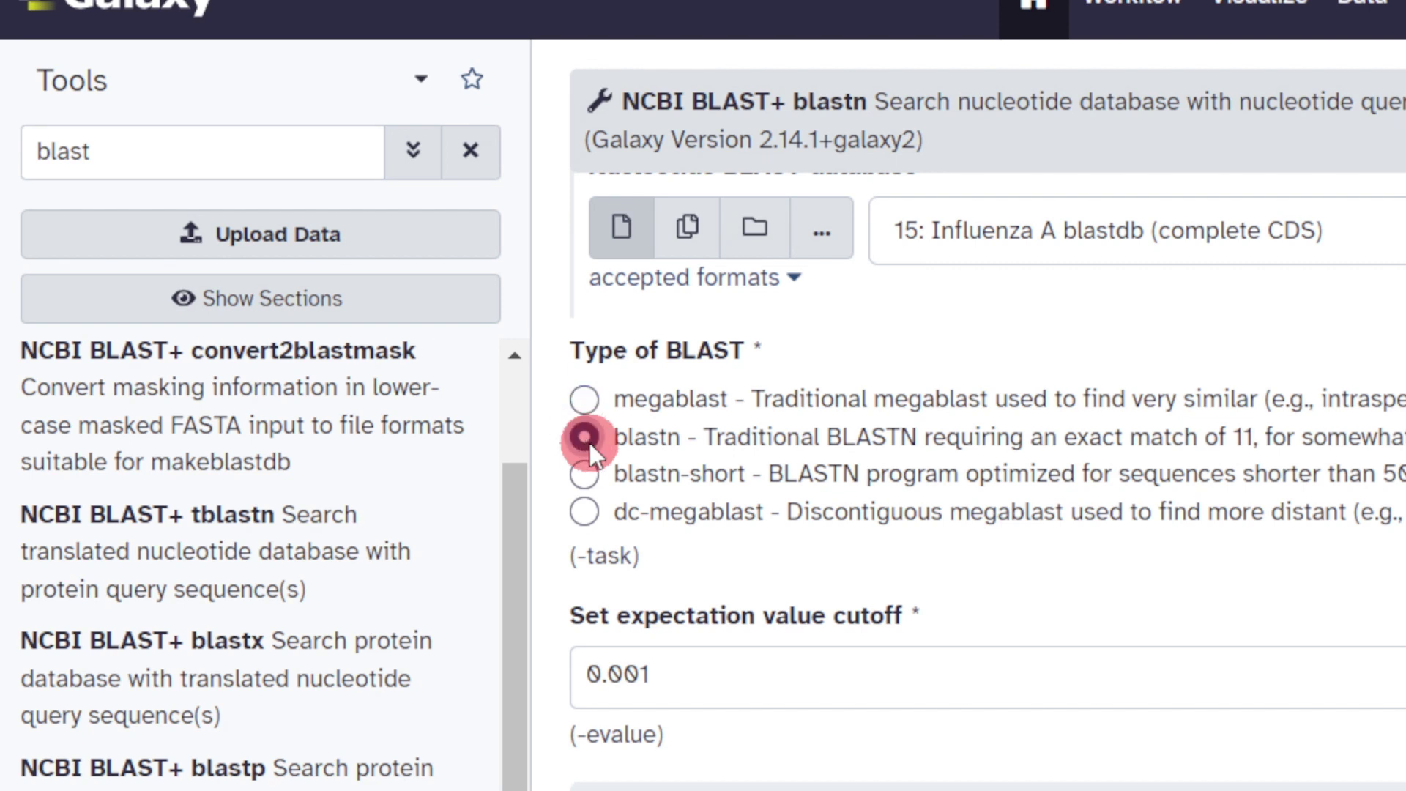
scroll(840, 459, down, 6)
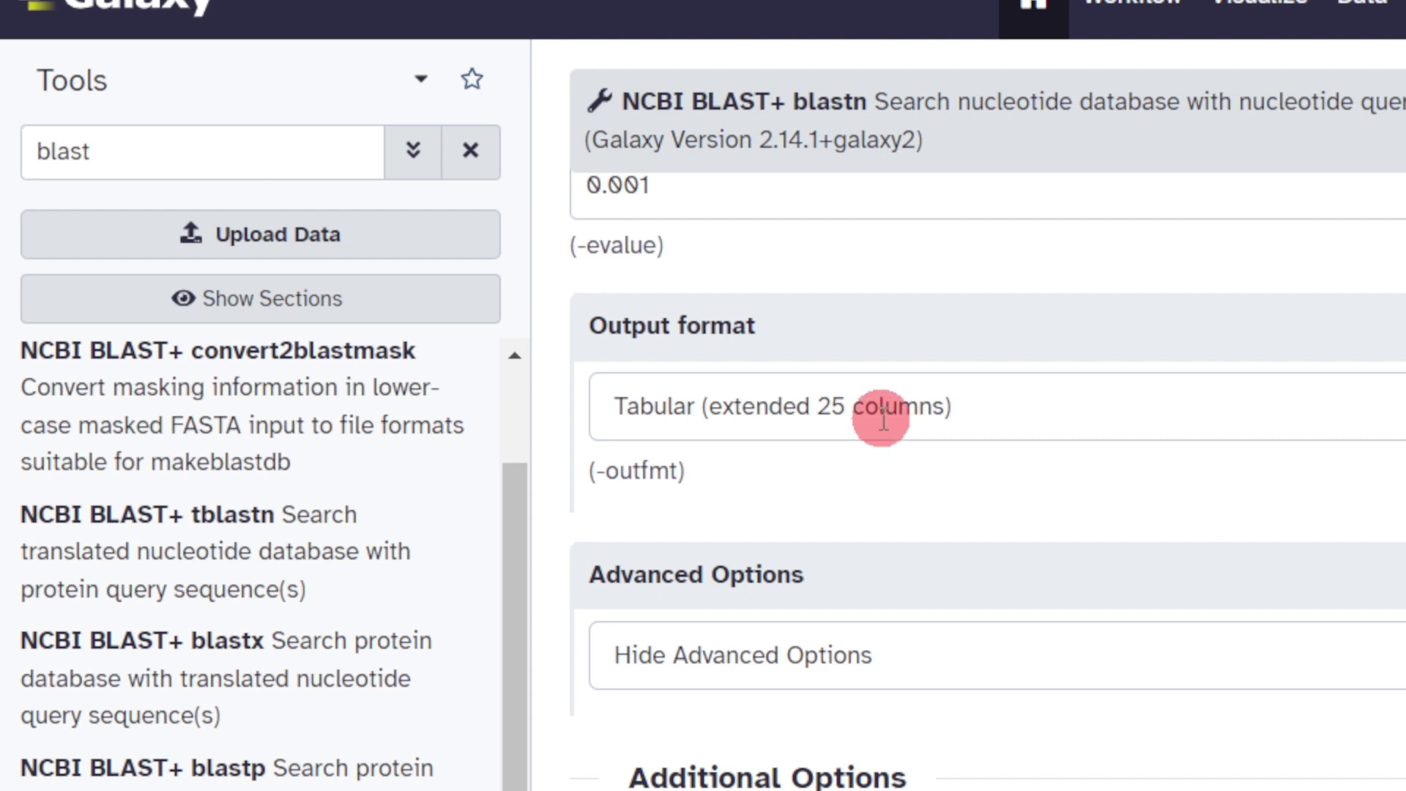
click(982, 408)
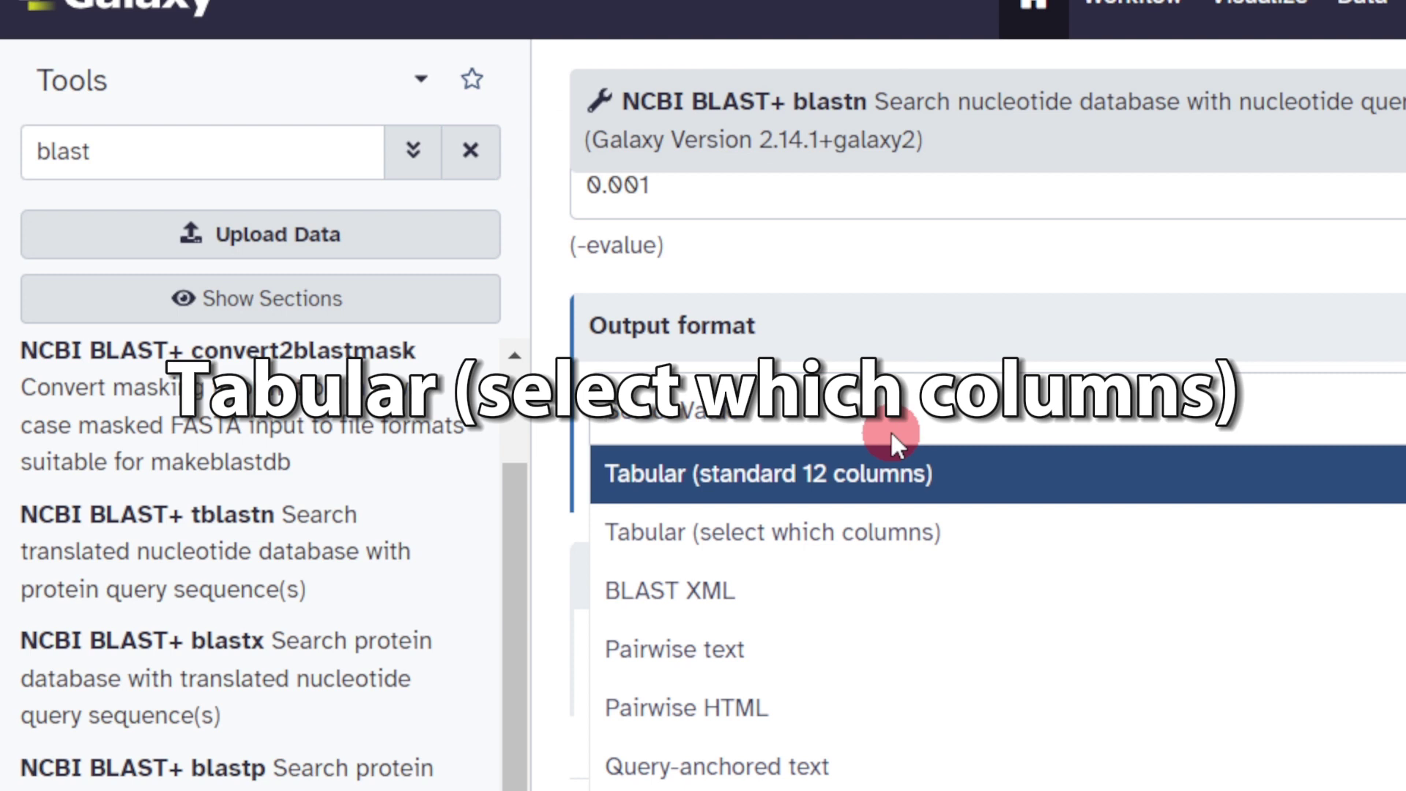
click(985, 550)
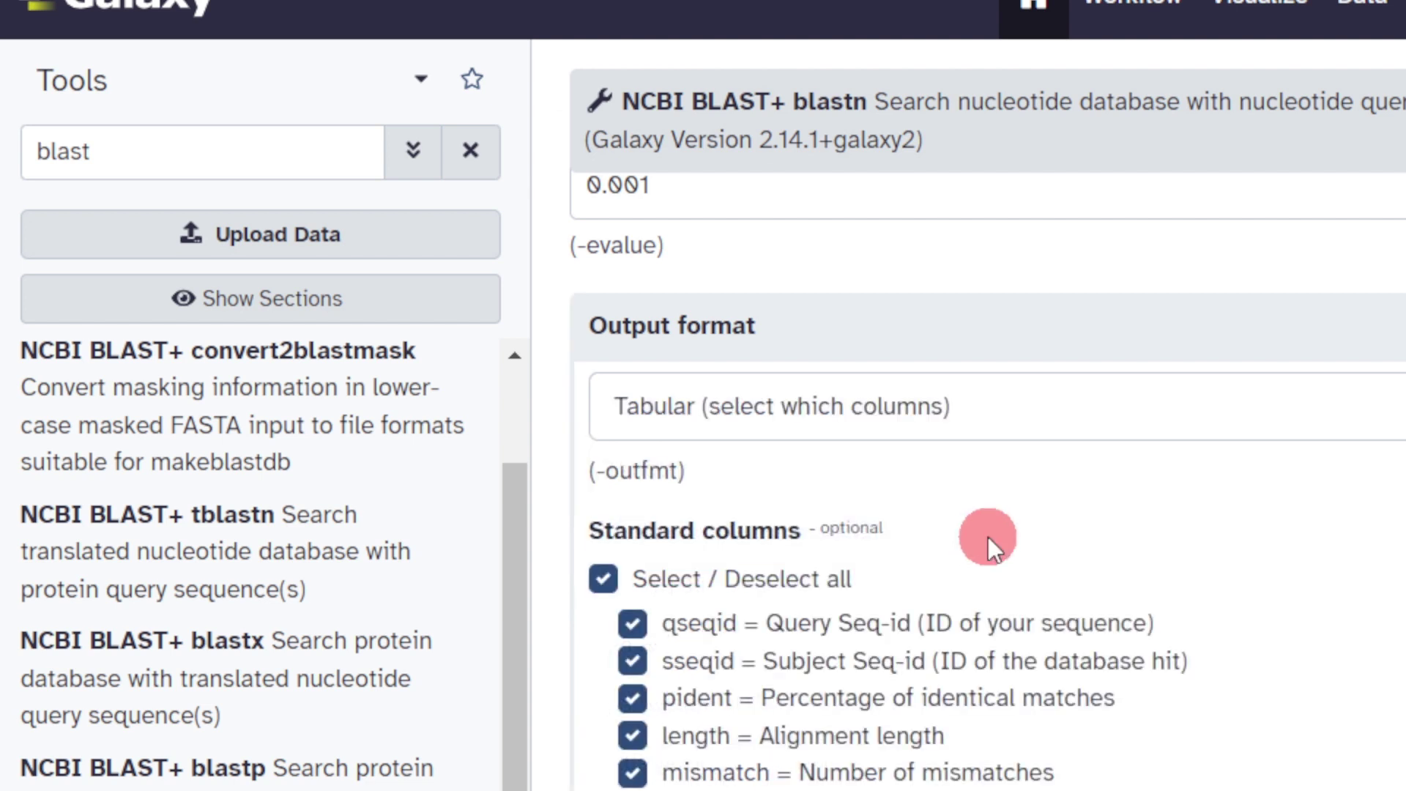
Limit the standard output columns to qseqid, sseqid, pident and length.
scroll(976, 512, down, 2)
scroll(1003, 433, down, 2)
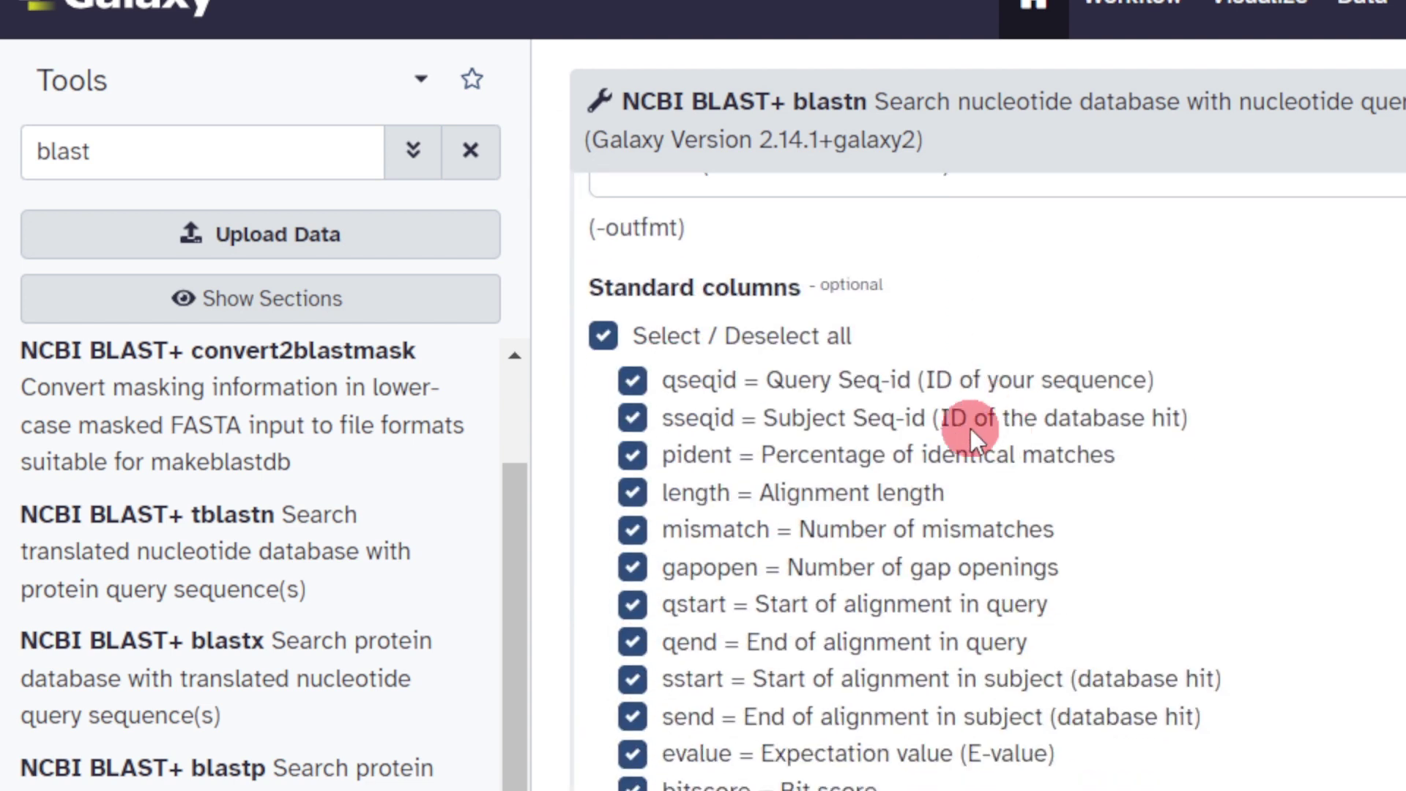
click(602, 336)
click(632, 381)
click(632, 417)
click(632, 454)
click(633, 493)
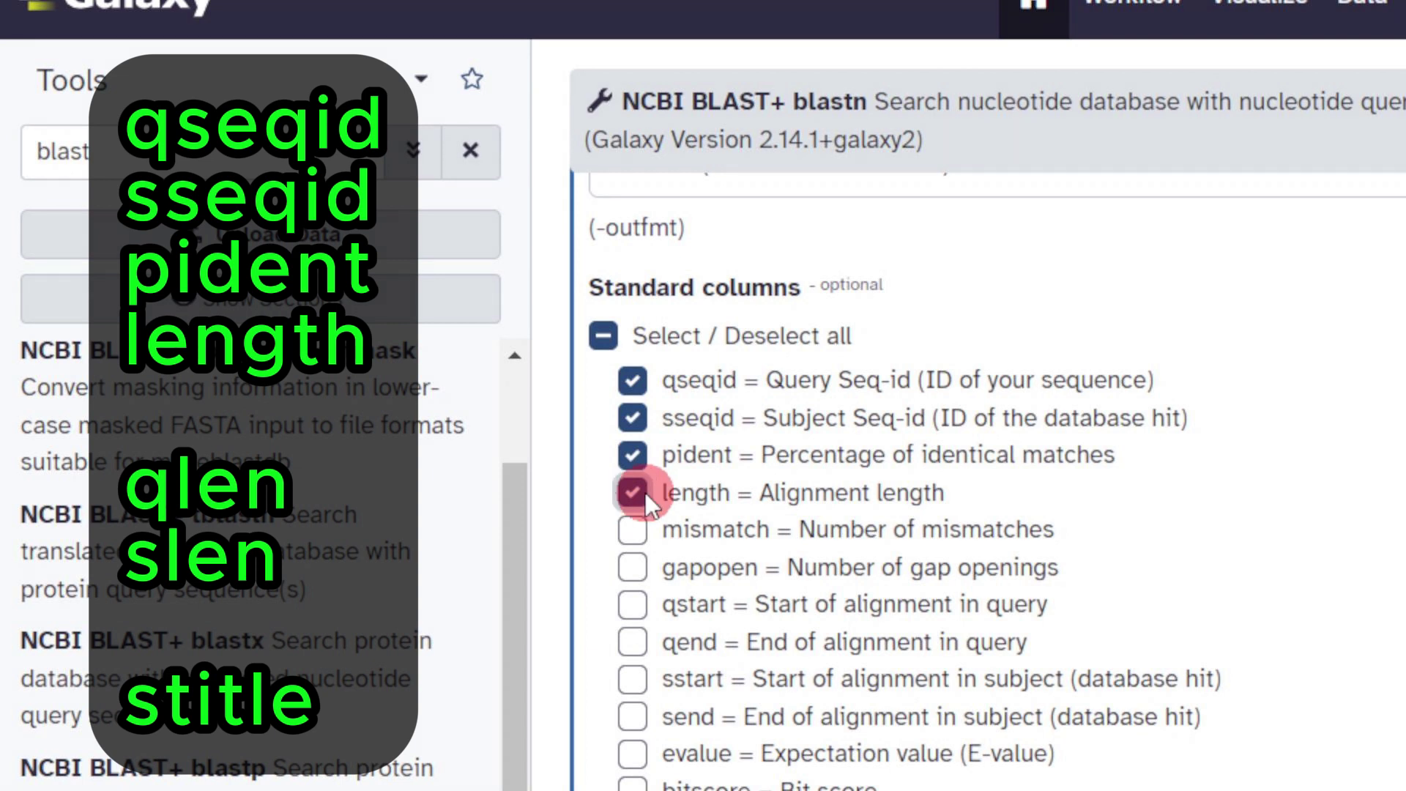
Add the extended columns qlen and slen and the identifier column stitle to the tabular output.
scroll(641, 495, down, 6)
scroll(644, 494, down, 3)
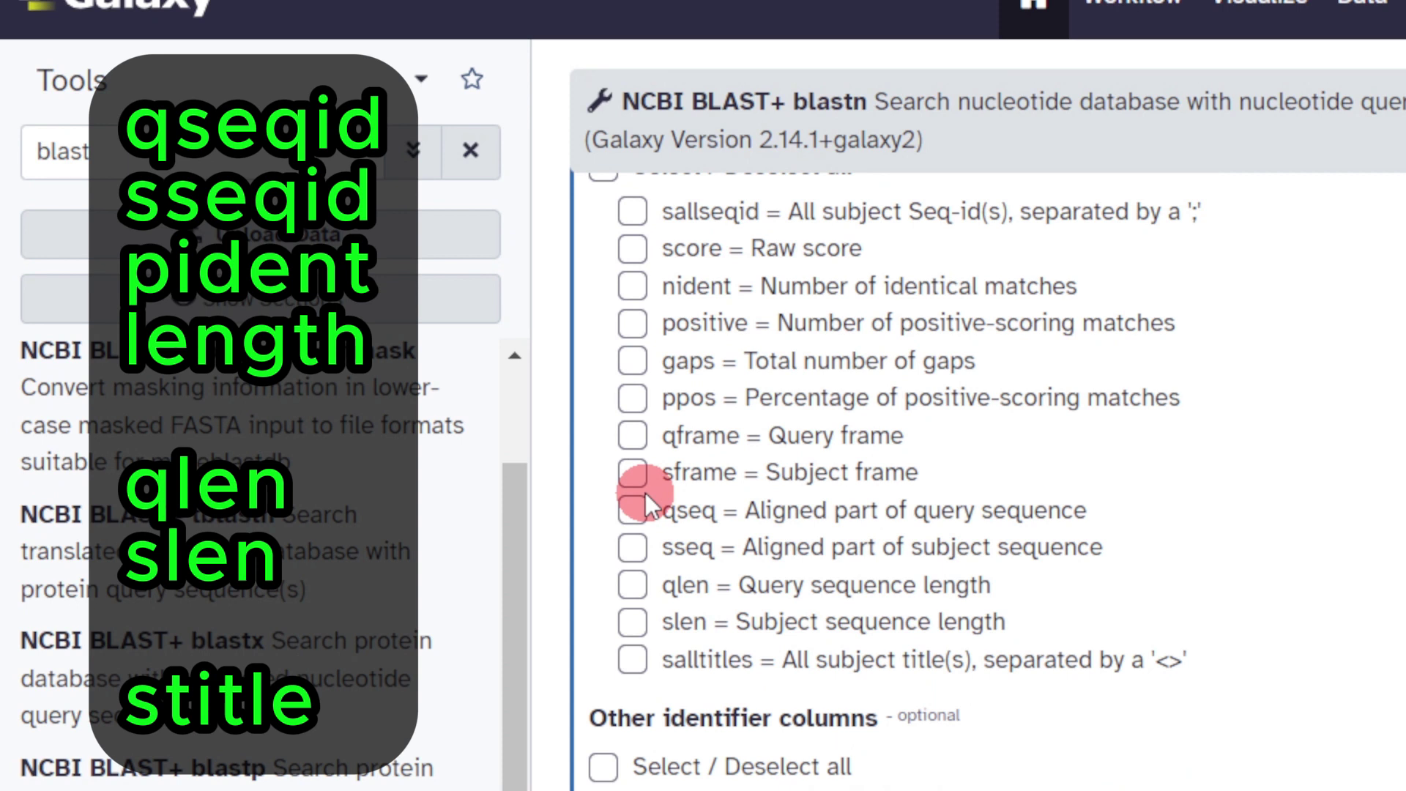
scroll(644, 493, down, 2)
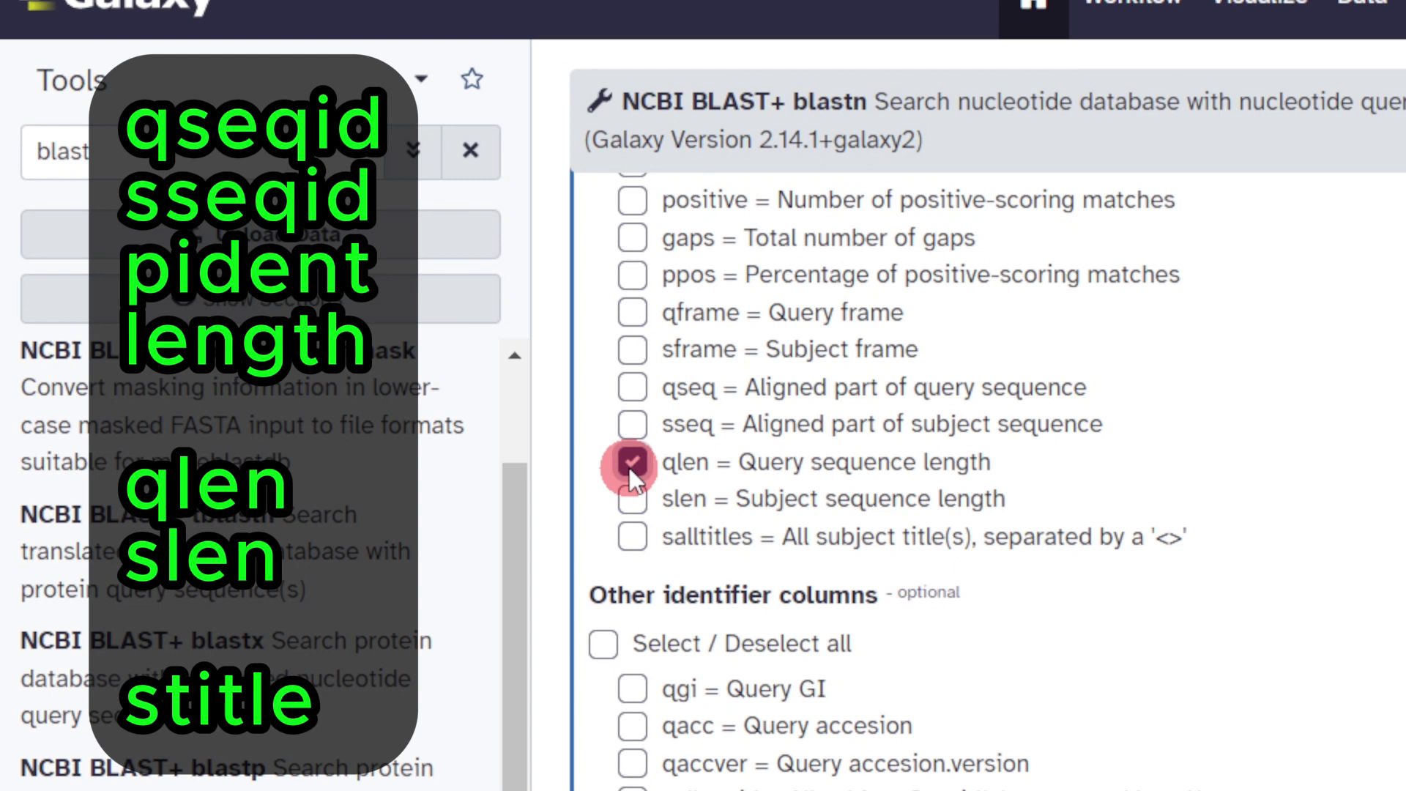
click(636, 508)
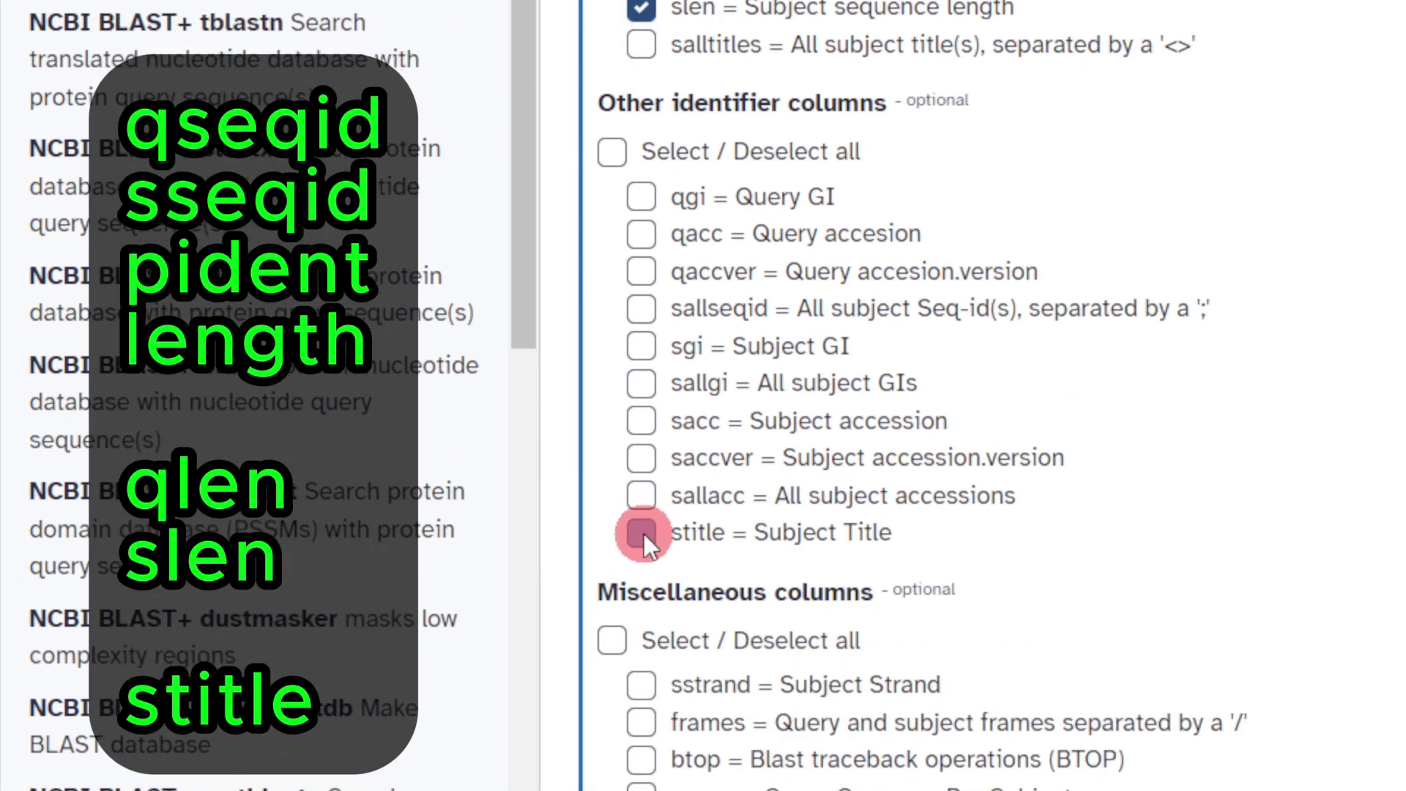
click(642, 561)
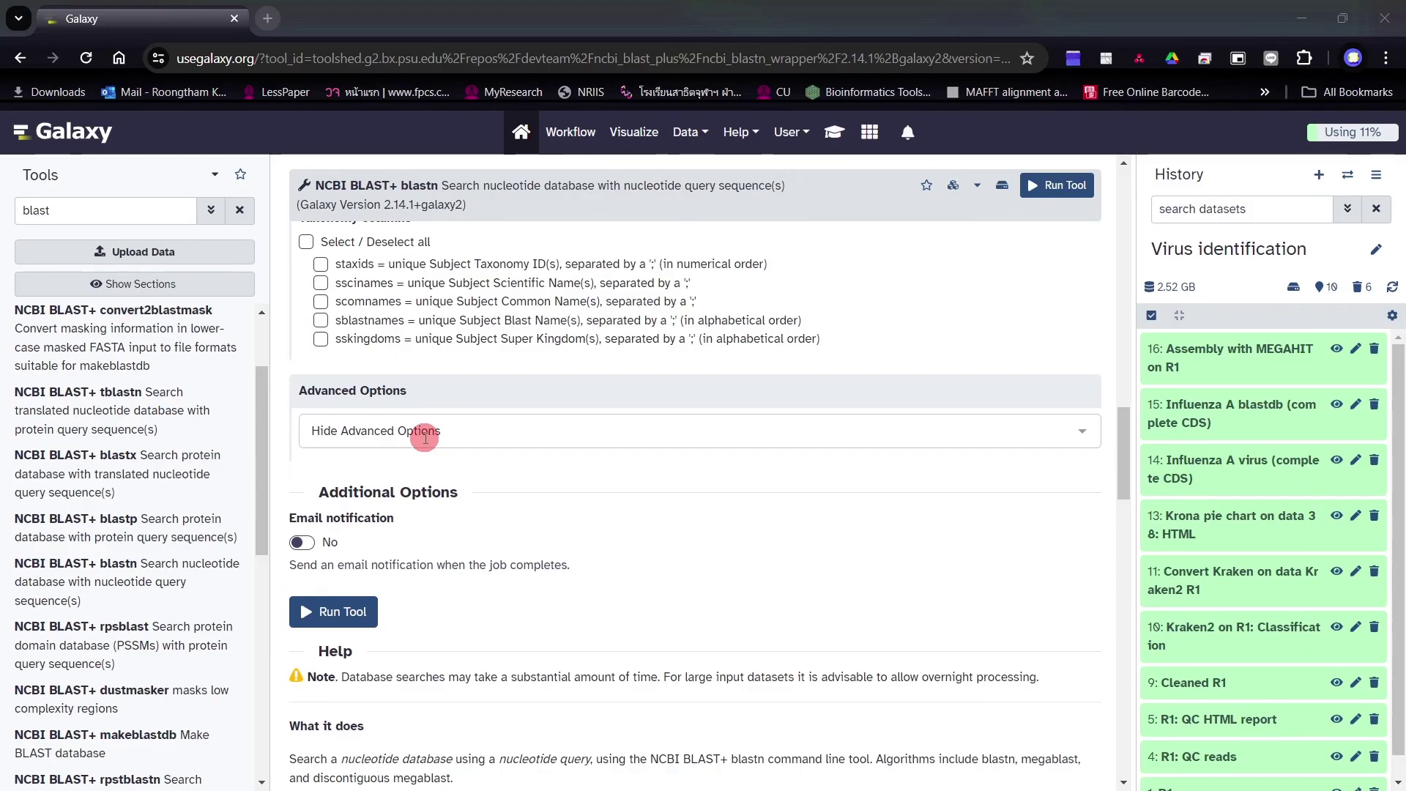
Show the advanced options and set both the maximum hits to consider and the maximum HSPs per query-subject pair to 1.
click(424, 437)
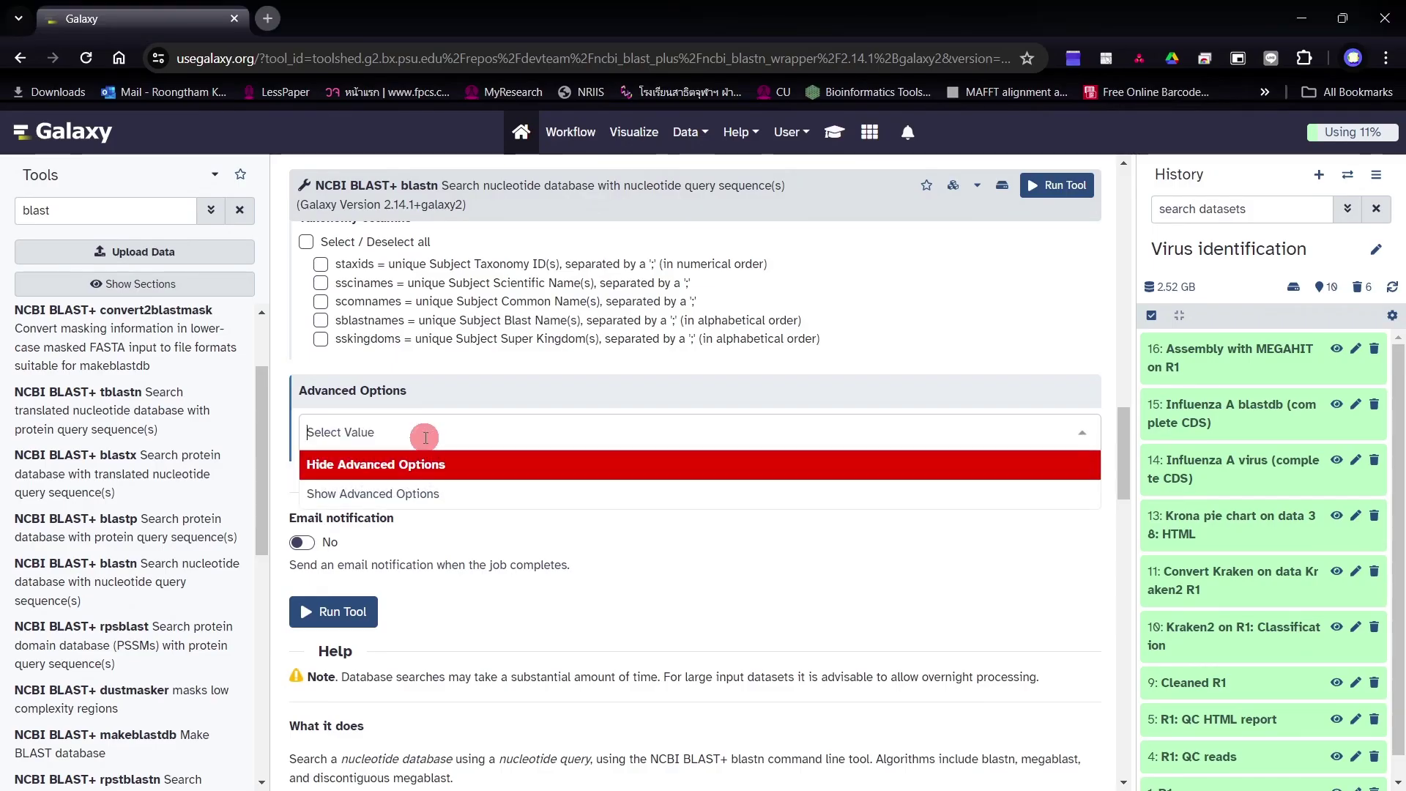
click(345, 498)
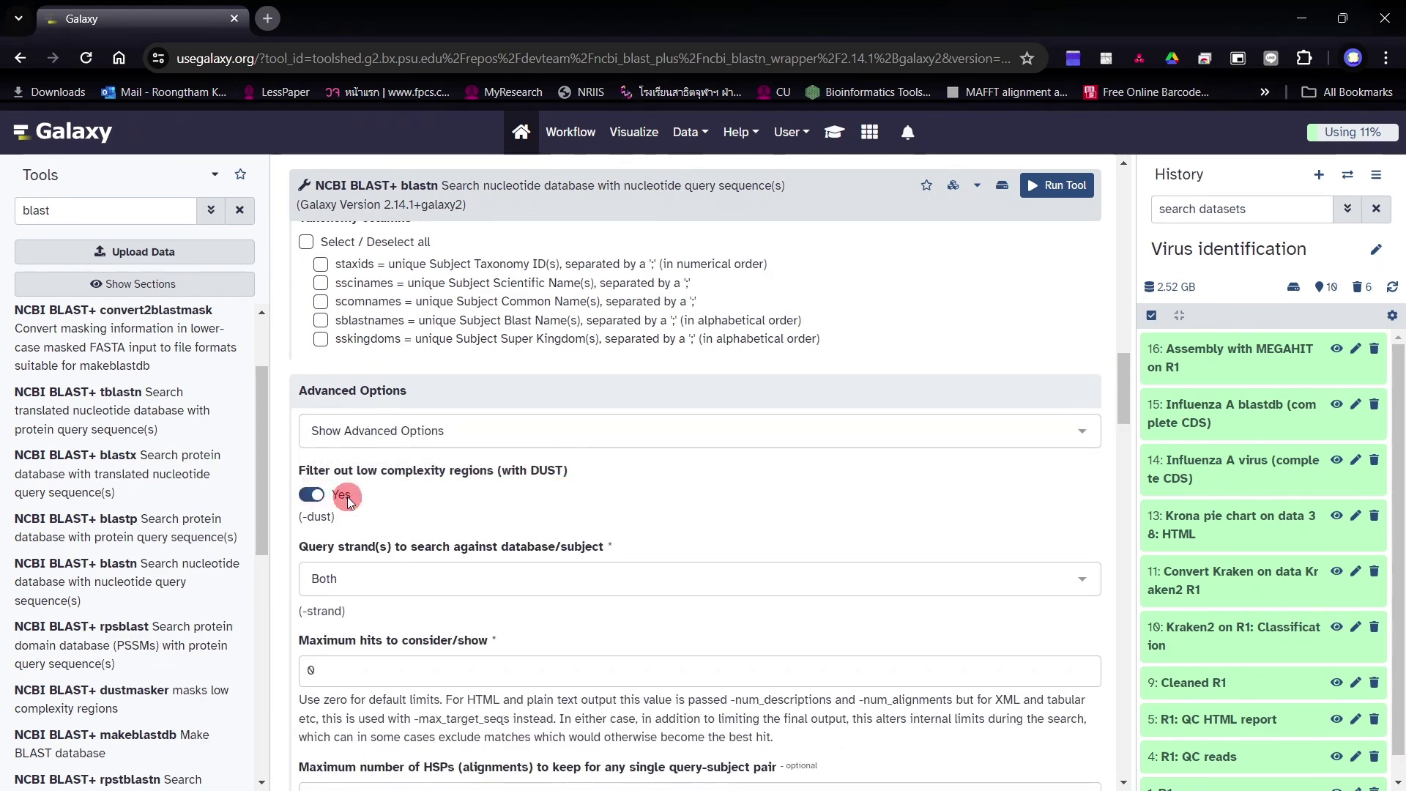
scroll(347, 497, down, 5)
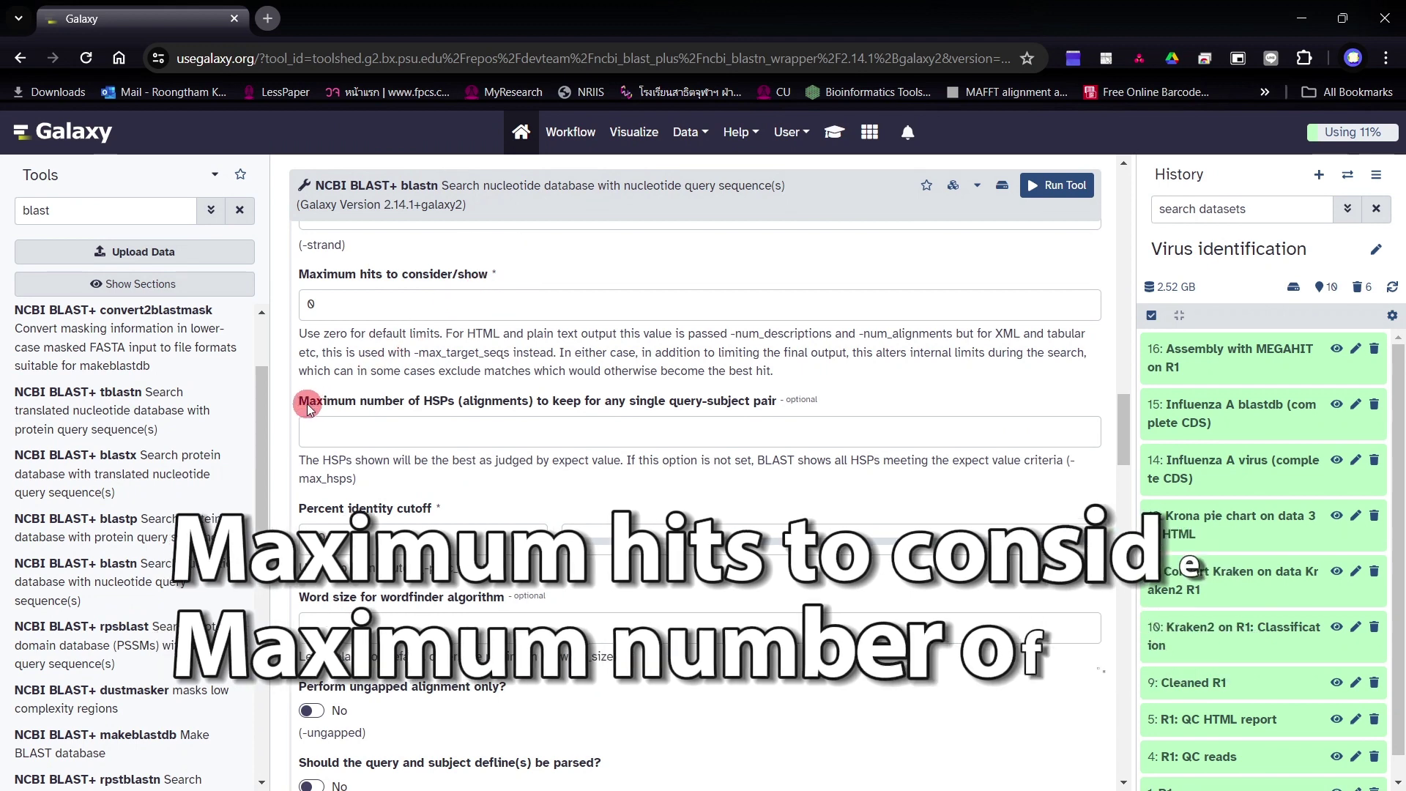
click(414, 306)
key(BackSpace)
text(1)
click(382, 429)
text(1)
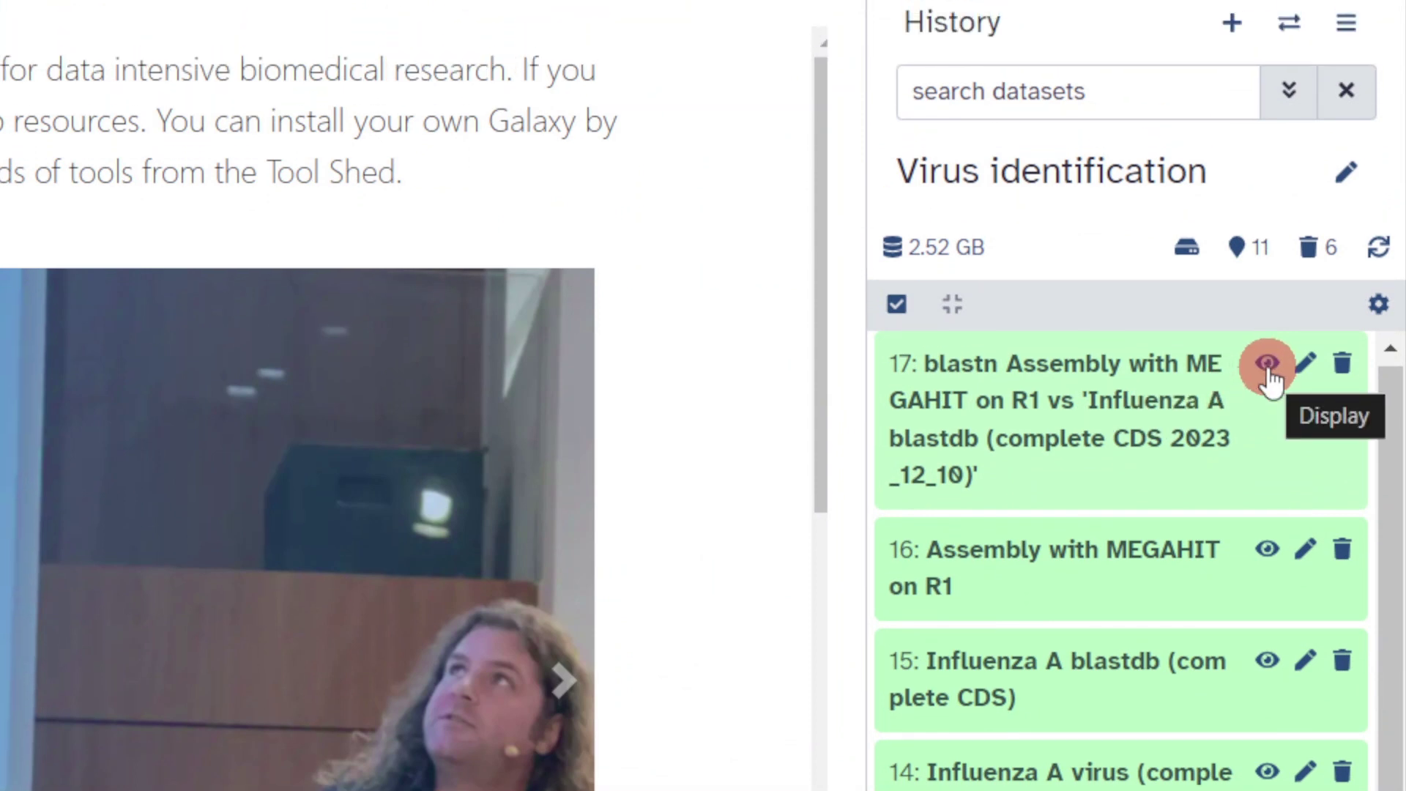
Display the blastn result dataset of the MEGAHIT assembly against the Influenza A database.
click(1267, 366)
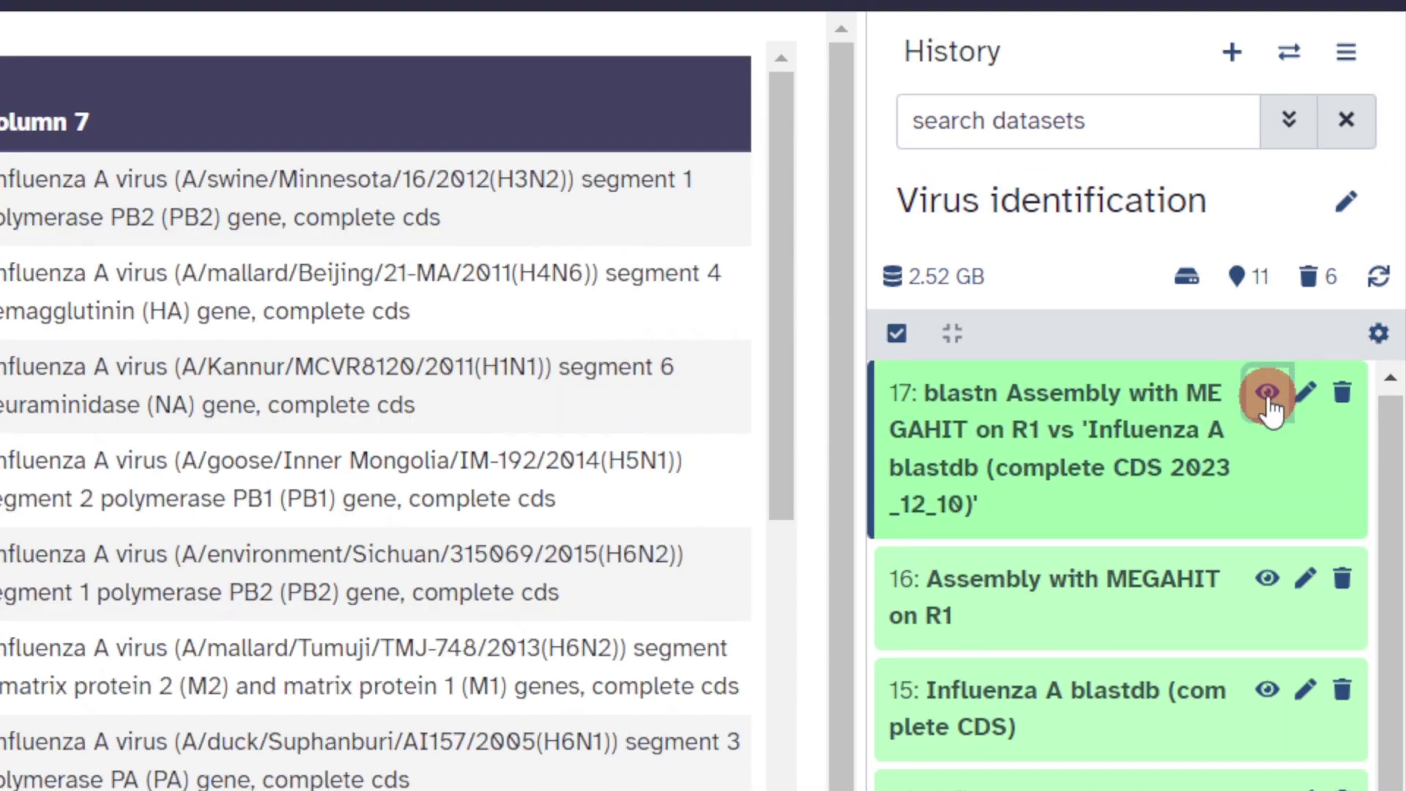